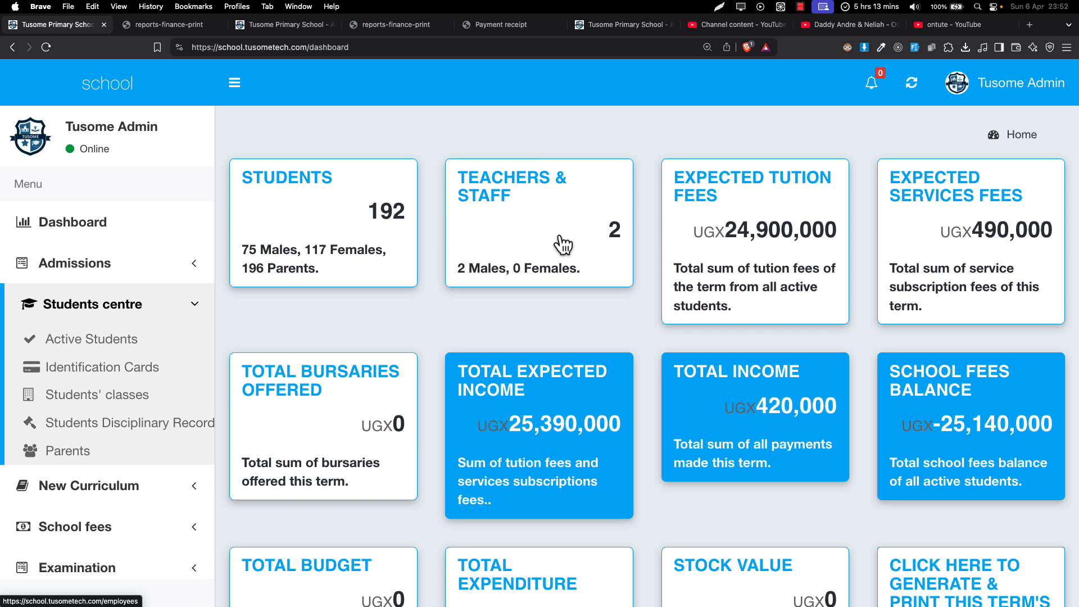
Start creating a new school fees demand record in the School fees module.
scroll(120, 482, down, 4)
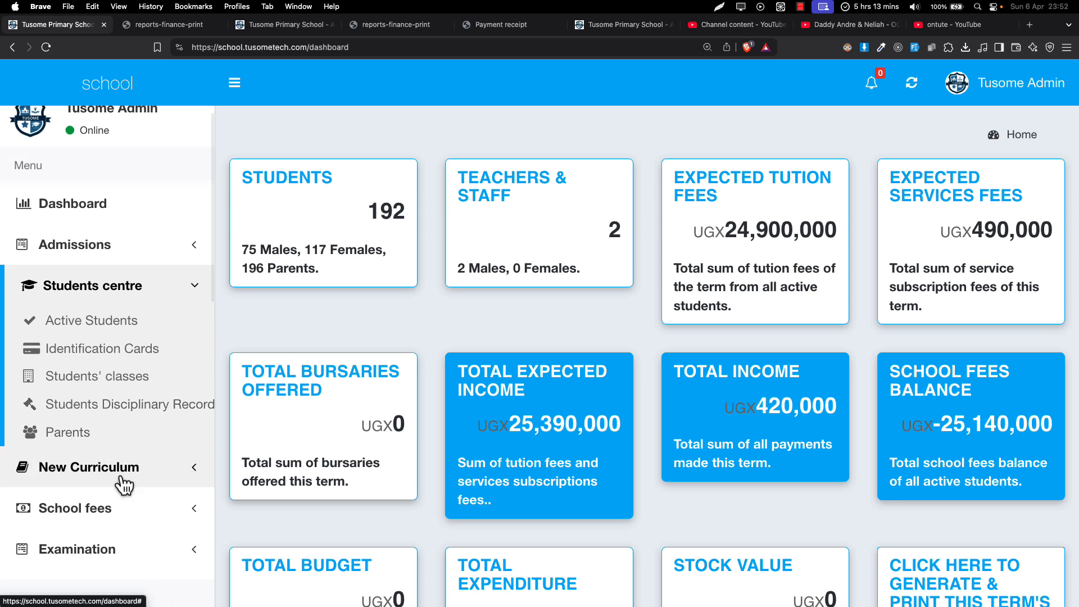
click(128, 444)
scroll(131, 443, down, 3)
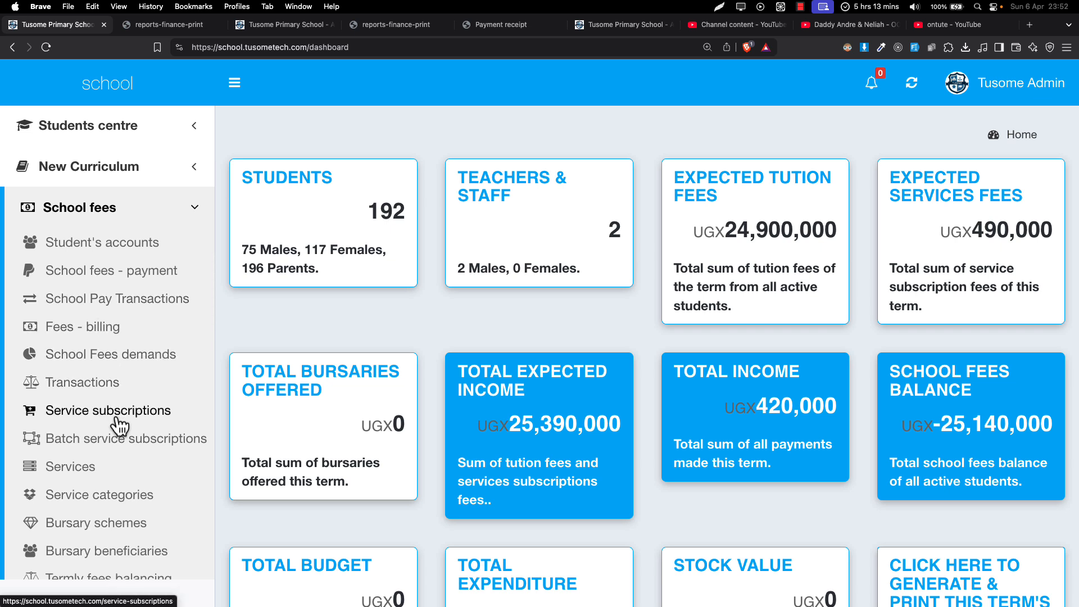
scroll(113, 424, down, 4)
scroll(115, 434, up, 3)
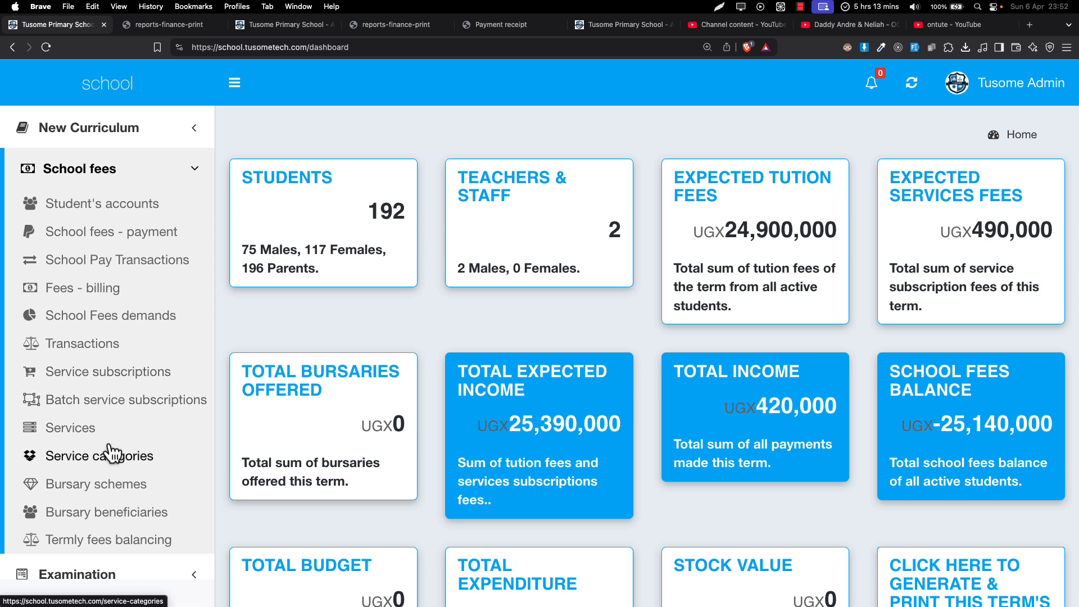
click(103, 325)
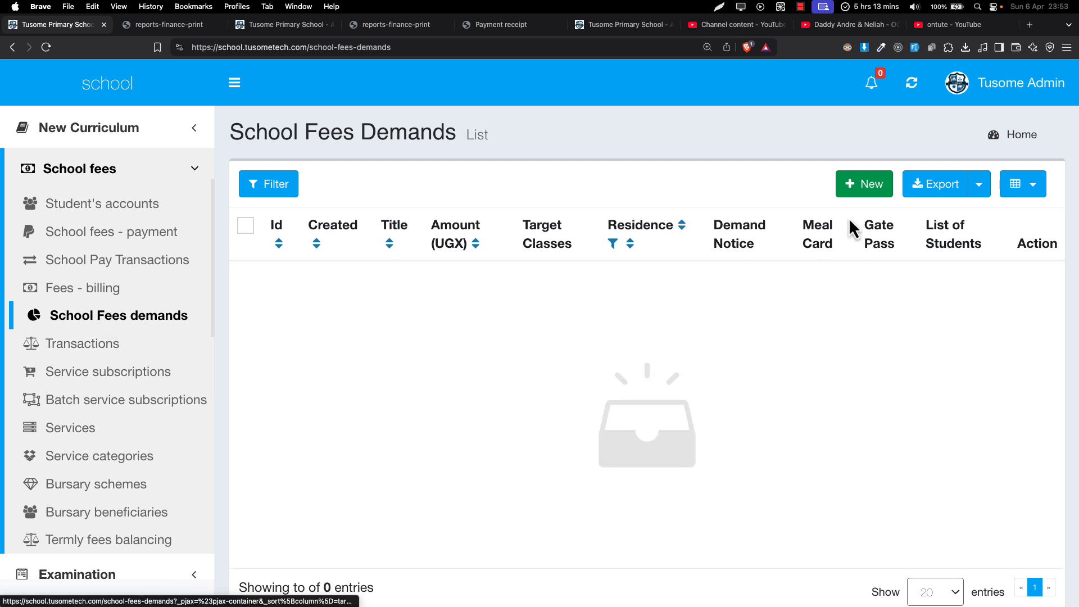
click(869, 190)
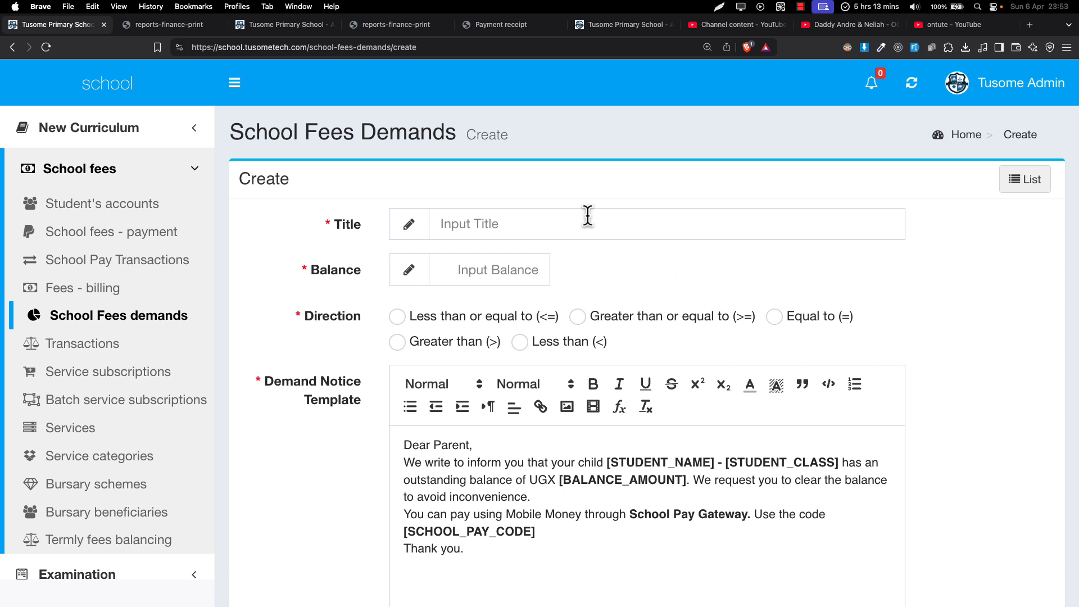
Enter "fees defaulters less than beyond 500000" as the title of the fees demand.
click(505, 223)
text(Ved)
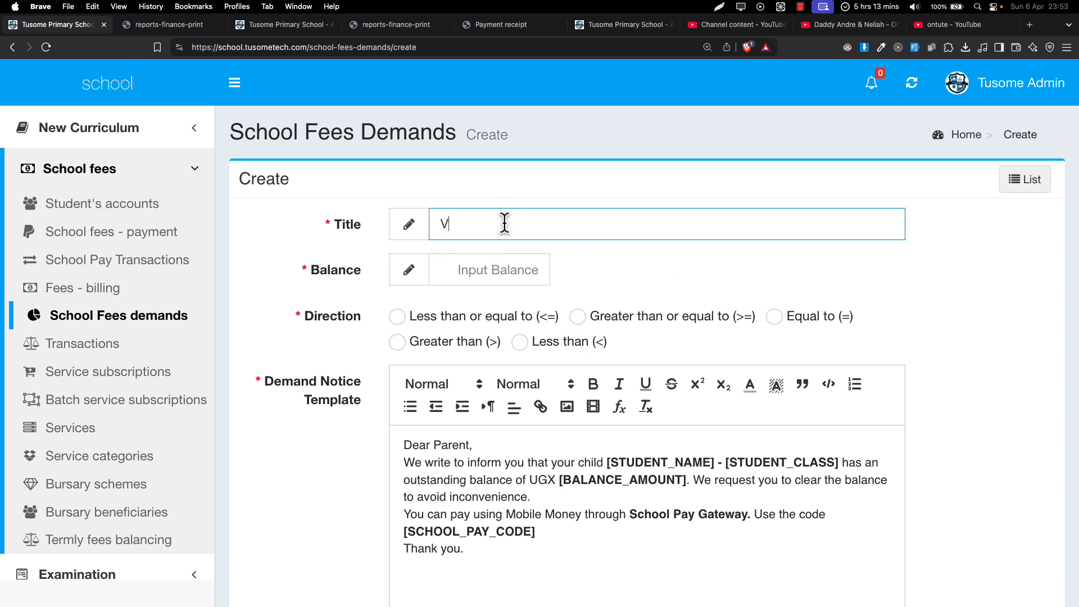
key(BackSpace)
key(BackSpace)
key(BackSpace)
text(f)
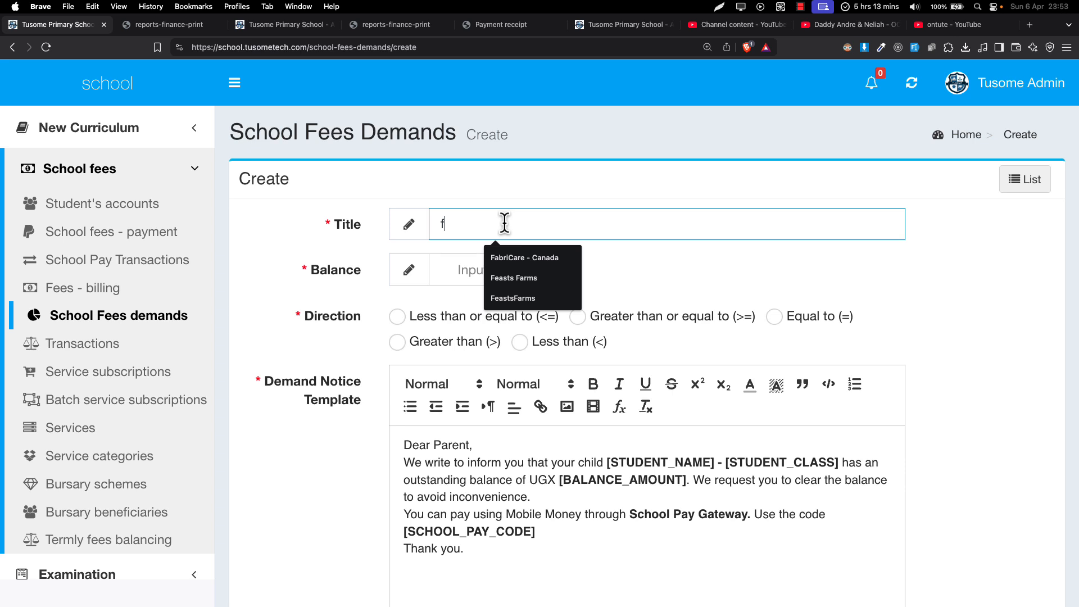
text(ees)
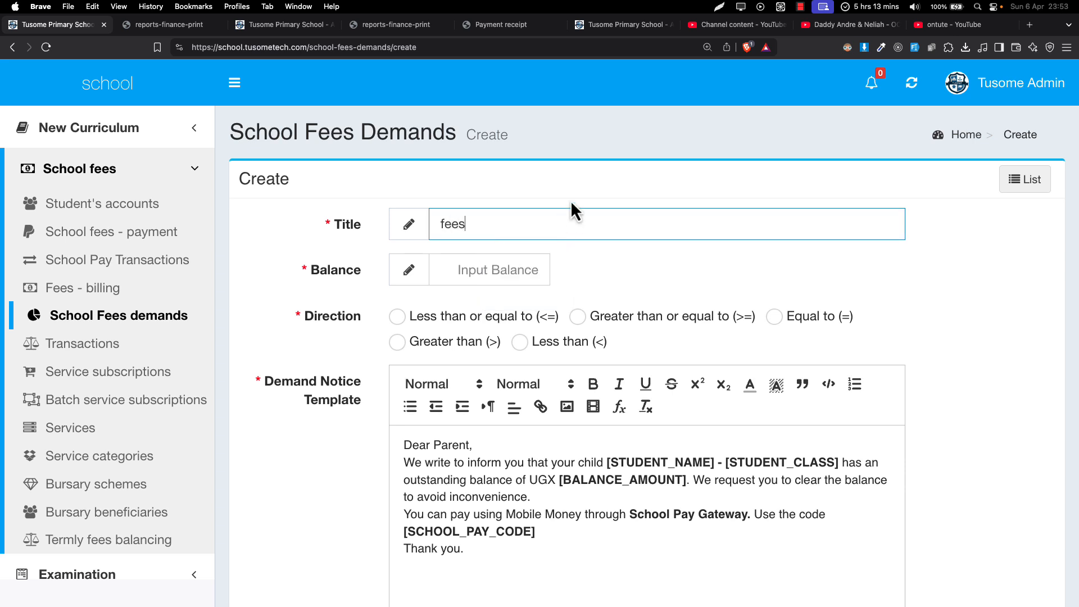
text( defaulters less than)
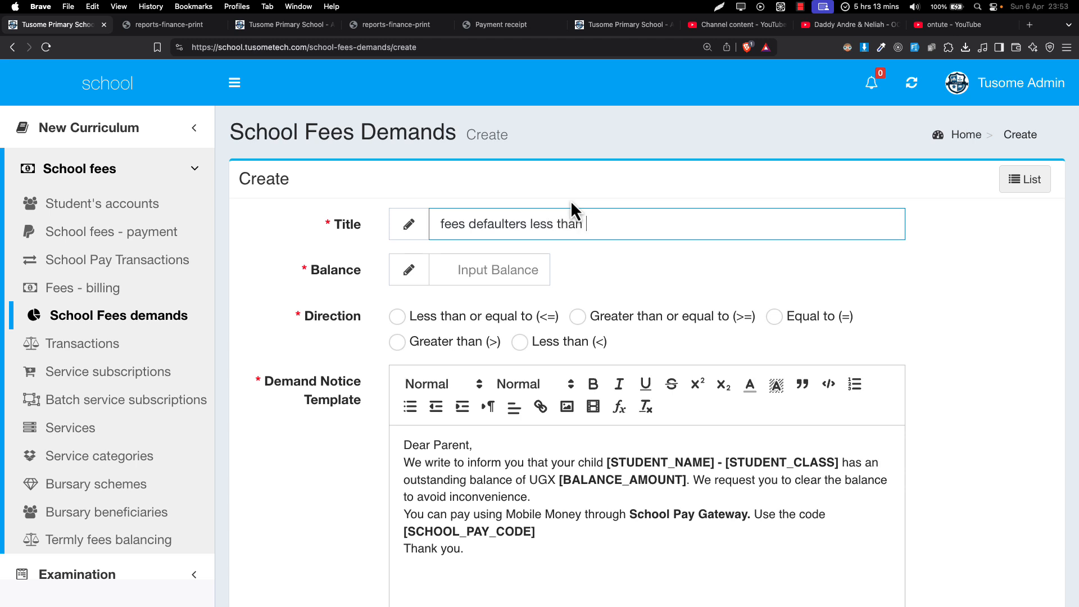
text( 500)
key(shift+Left)
text(beyond 500000)
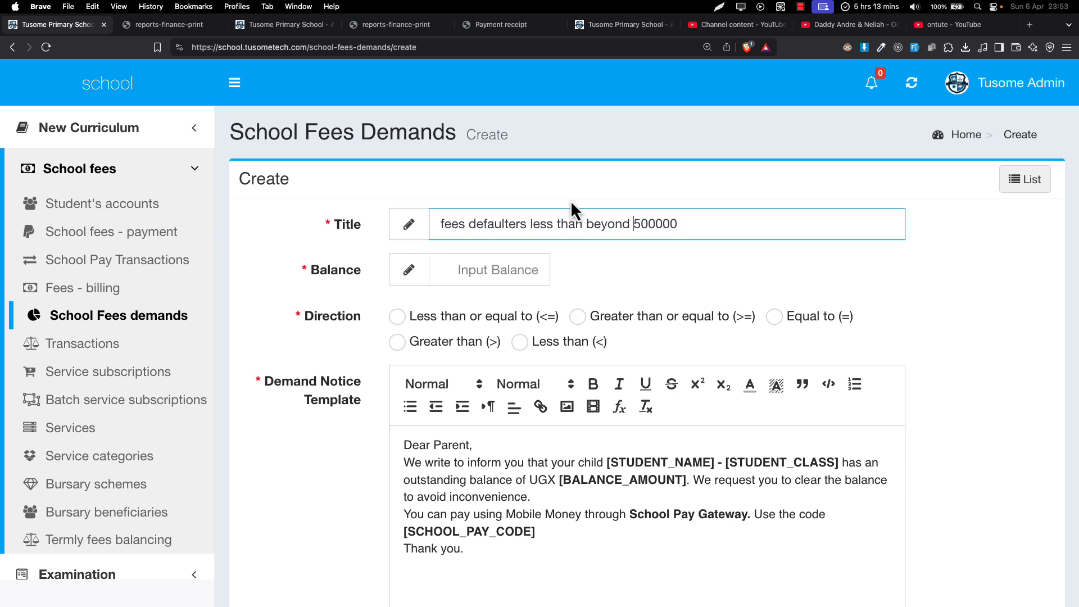
Change the amount at the end of the title to -400000.
key(shift+Right)
text(-4)
key(Right)
key(shift+Left)
key(shift+Left)
key(shift+Left)
key(shift+Left)
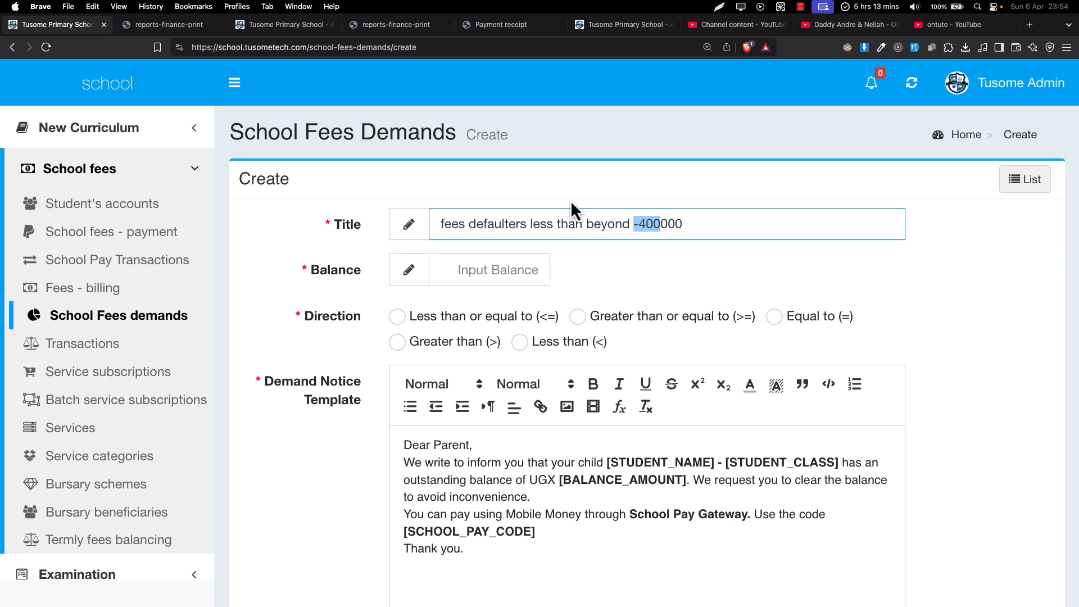
key(Right)
Copy the amount -400000 from the title into the Balance field.
key(super+a)
key(Right)
key(alt+shift+Left)
key(shift+Left)
key(super+c)
click(504, 267)
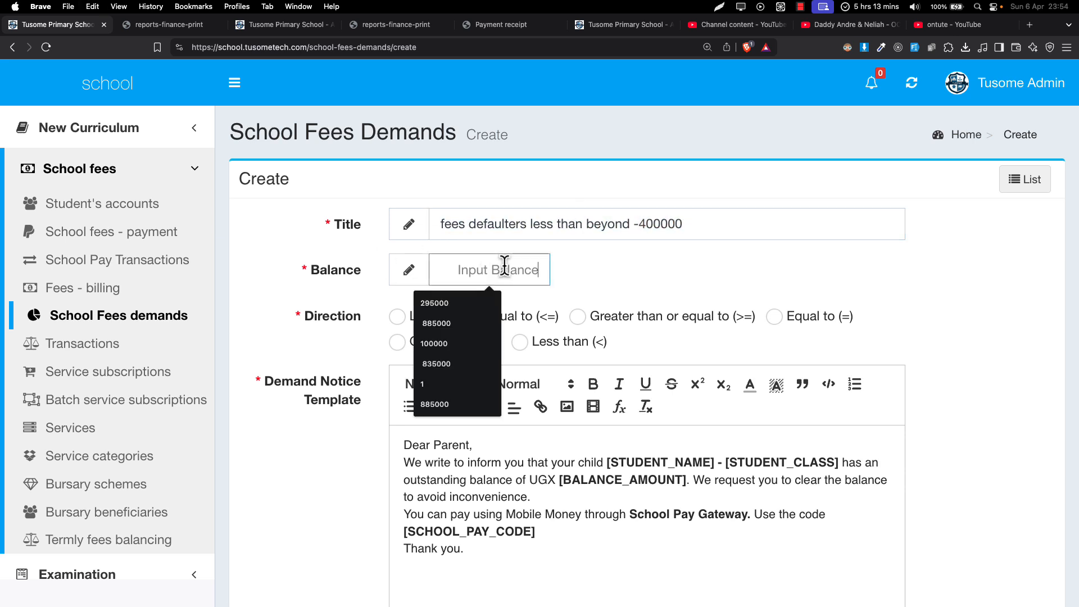
key(super+v)
drag(516, 269, 462, 268)
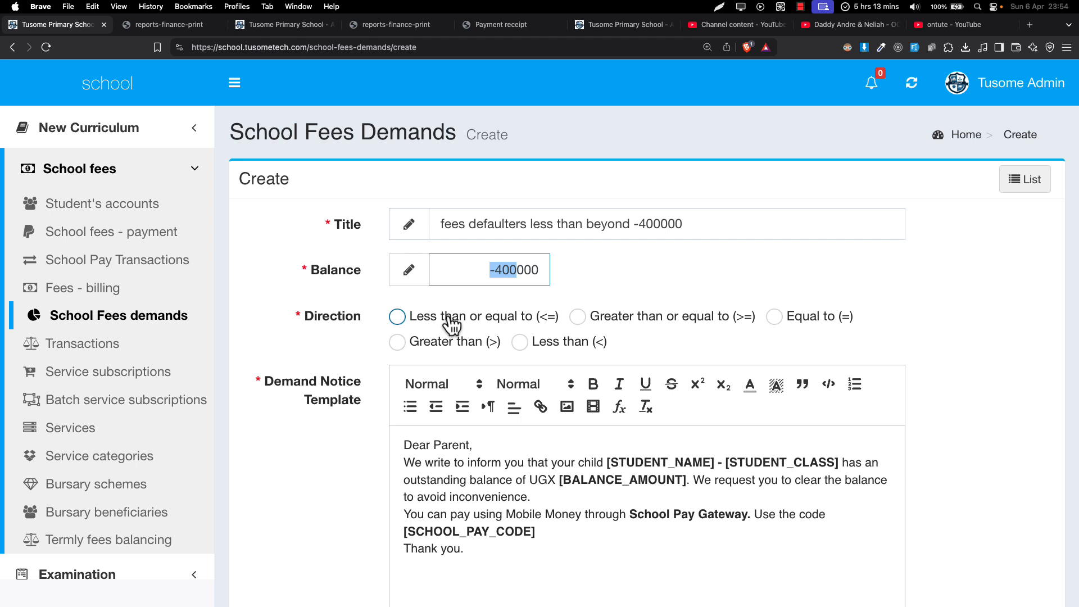
Try out the balance direction options one after another, from Less than or equal to (<=) through Less than (<).
scroll(404, 332, down, 1)
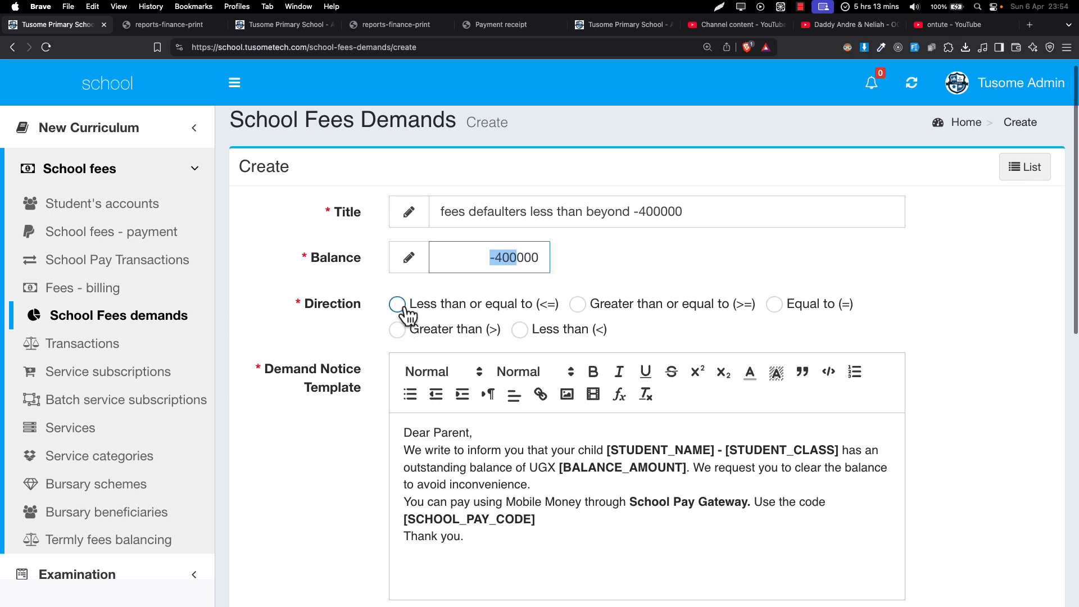
click(404, 318)
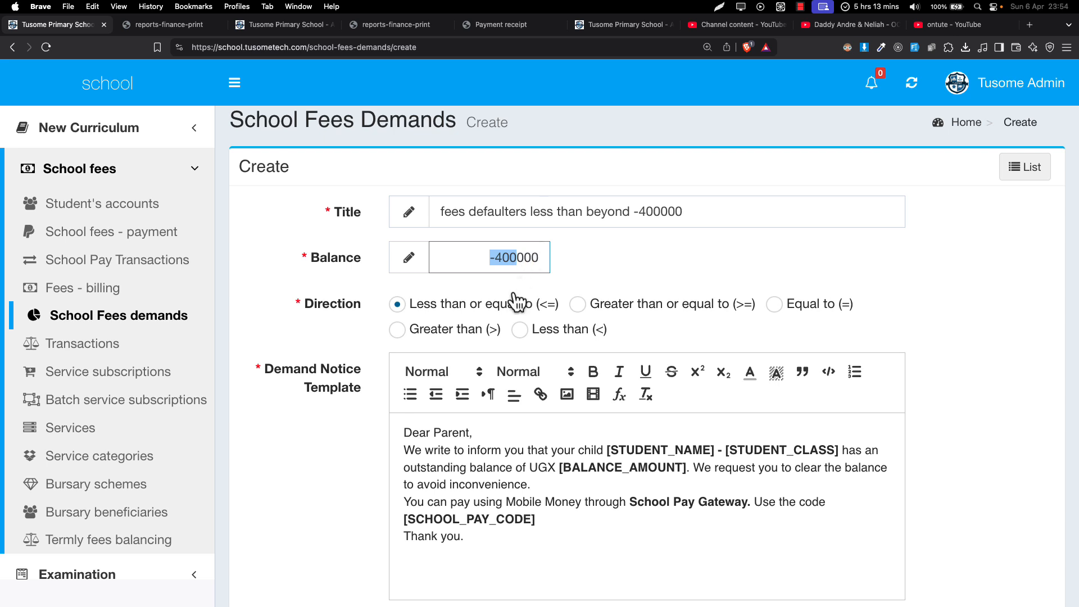
scroll(521, 275, down, 1)
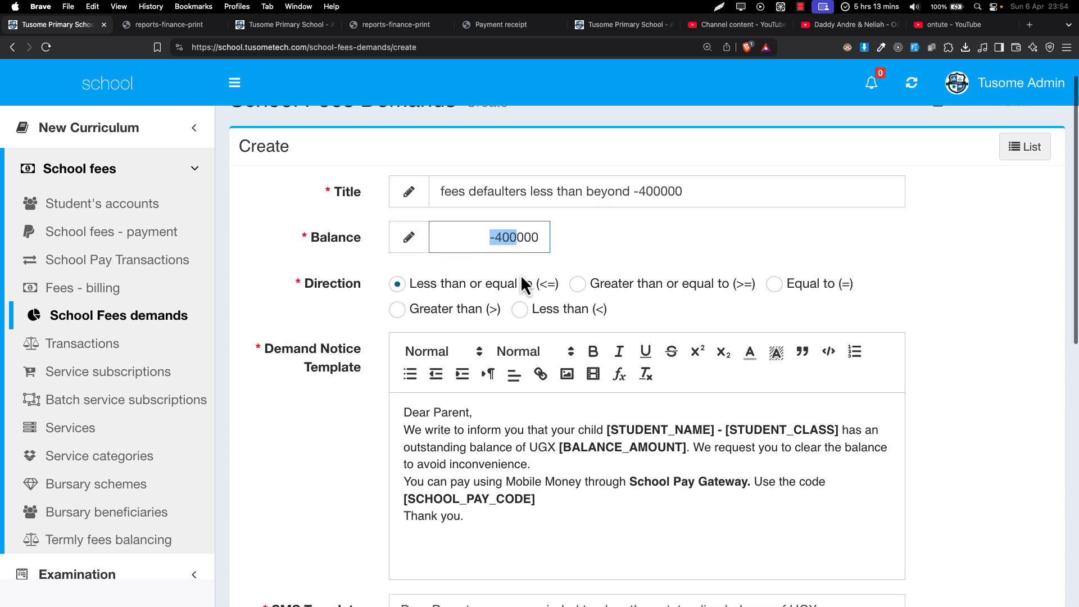
click(579, 284)
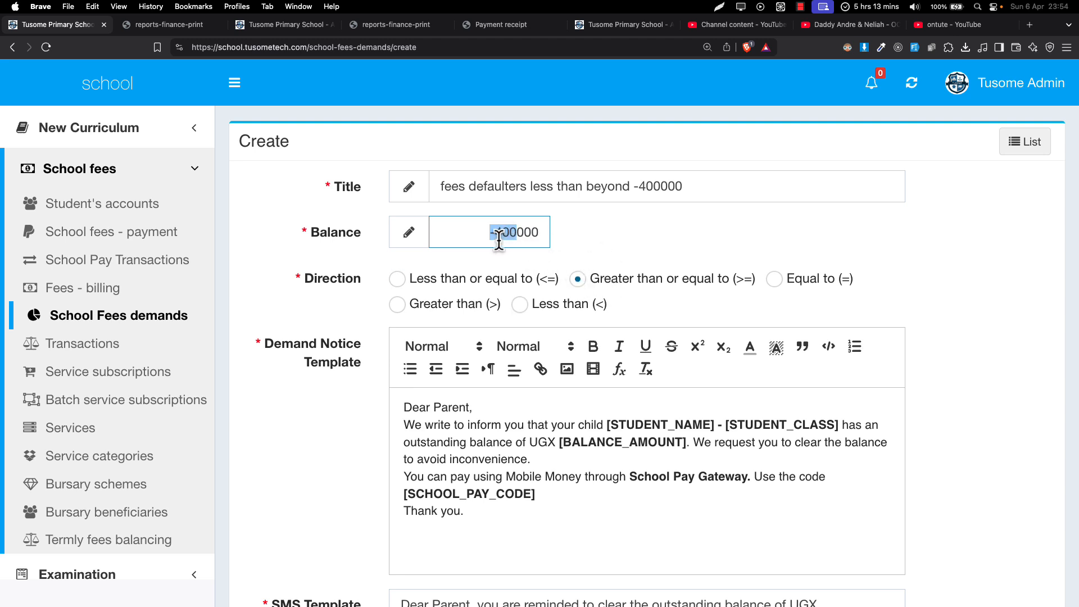
click(489, 282)
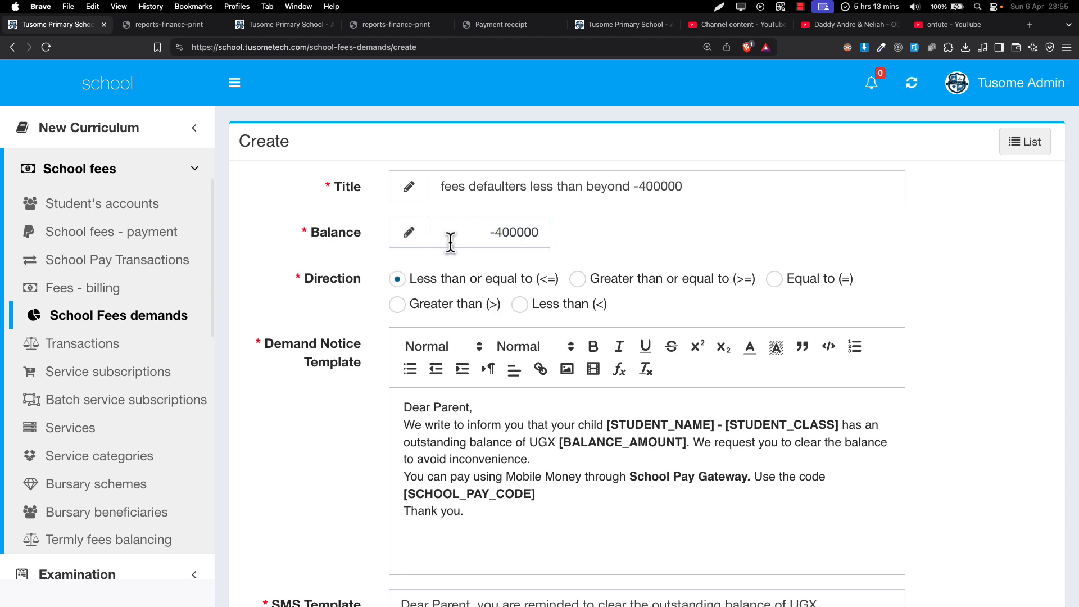
click(618, 281)
click(783, 286)
click(450, 307)
click(518, 306)
click(486, 308)
click(568, 308)
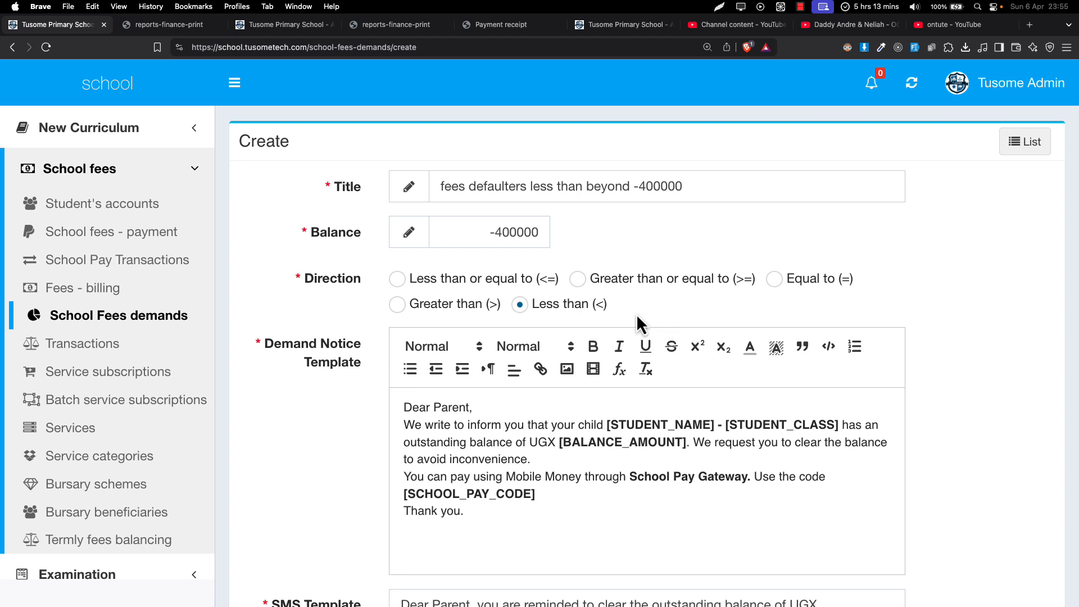
Set the direction of the balance condition to Greater than or equal to (>=).
click(578, 281)
drag(517, 235, 482, 234)
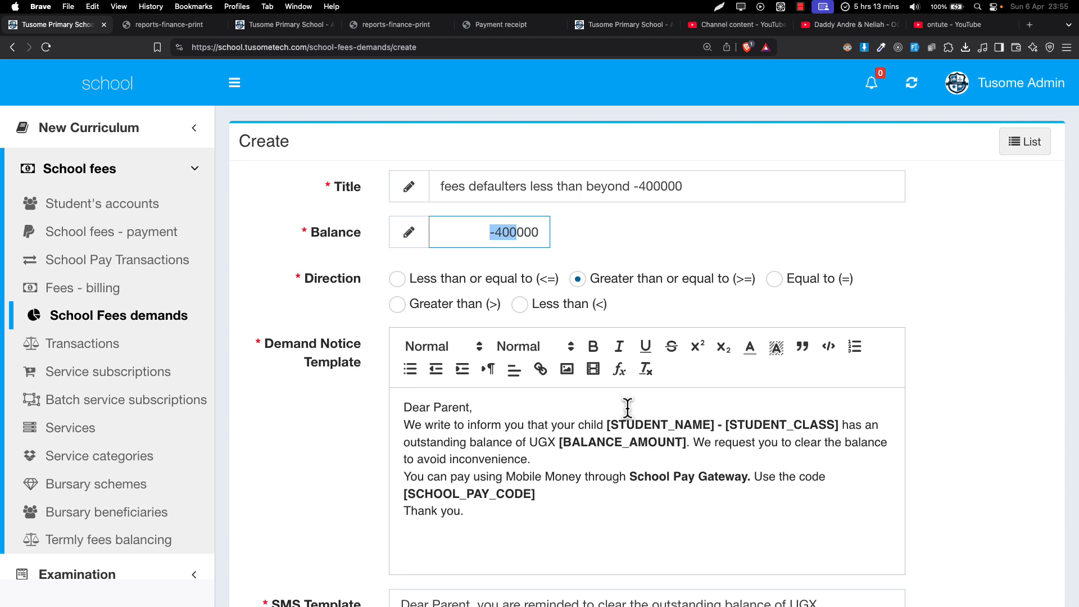
Examine the demand notice template's wording, its student, class and balance placeholders, and the payment instructions.
scroll(627, 407, down, 1)
scroll(628, 409, down, 2)
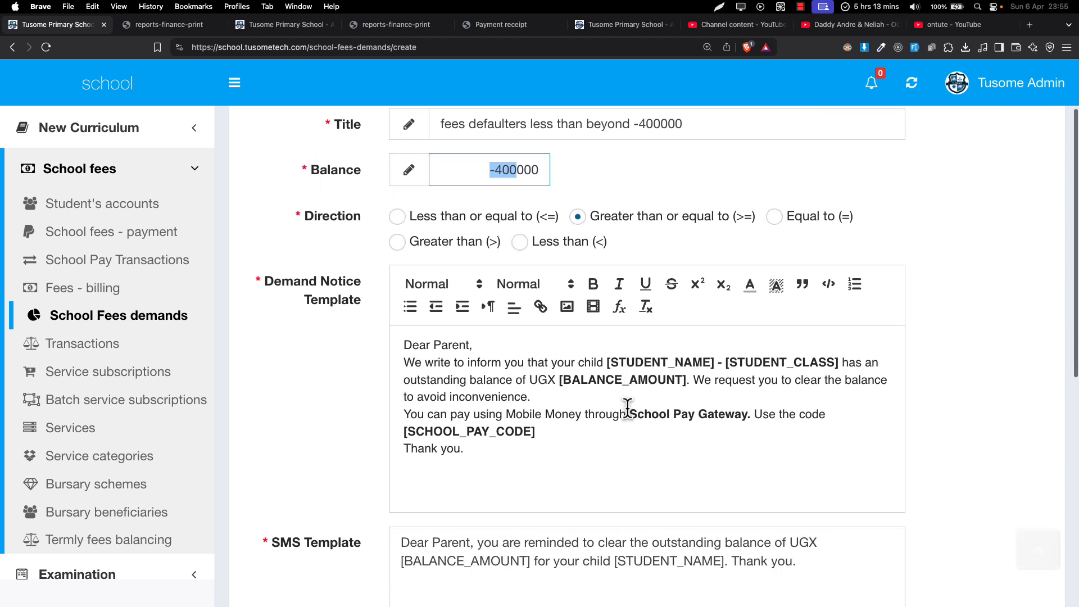
scroll(628, 409, up, 1)
scroll(628, 409, down, 2)
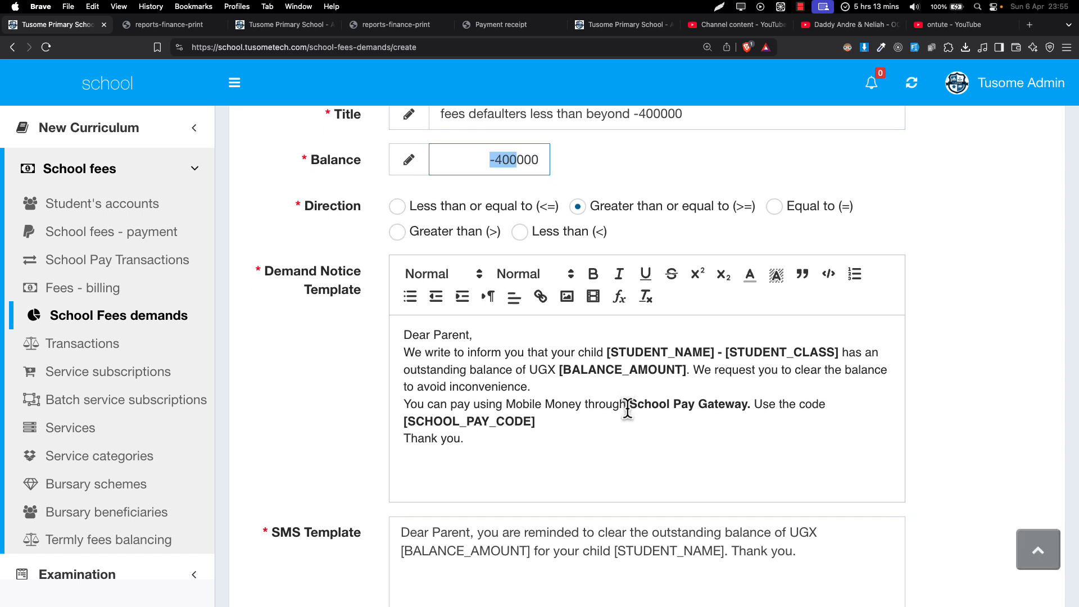
scroll(628, 408, down, 5)
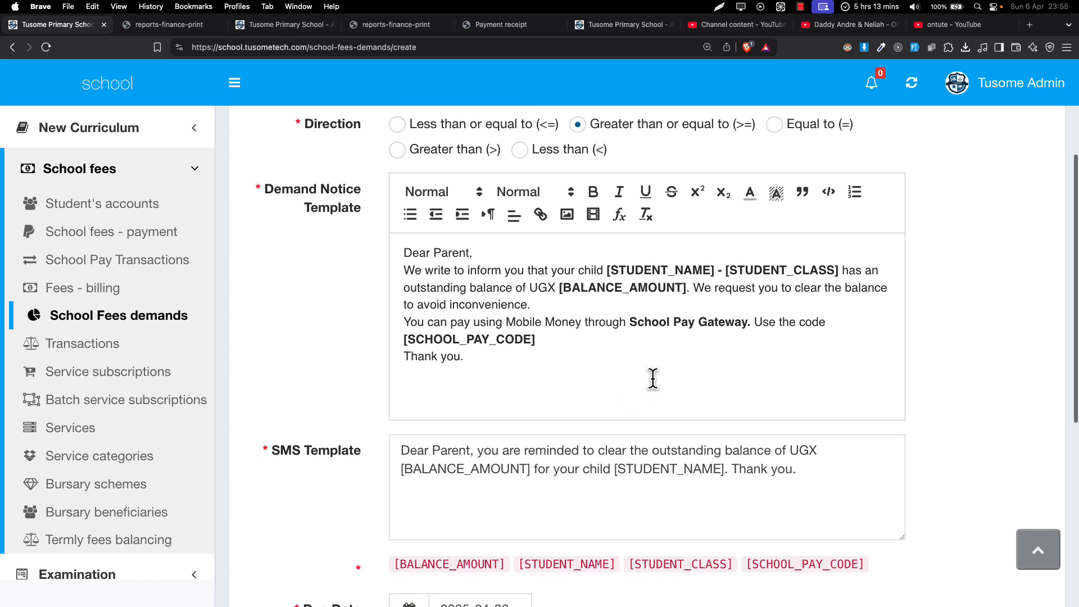
scroll(554, 299, down, 1)
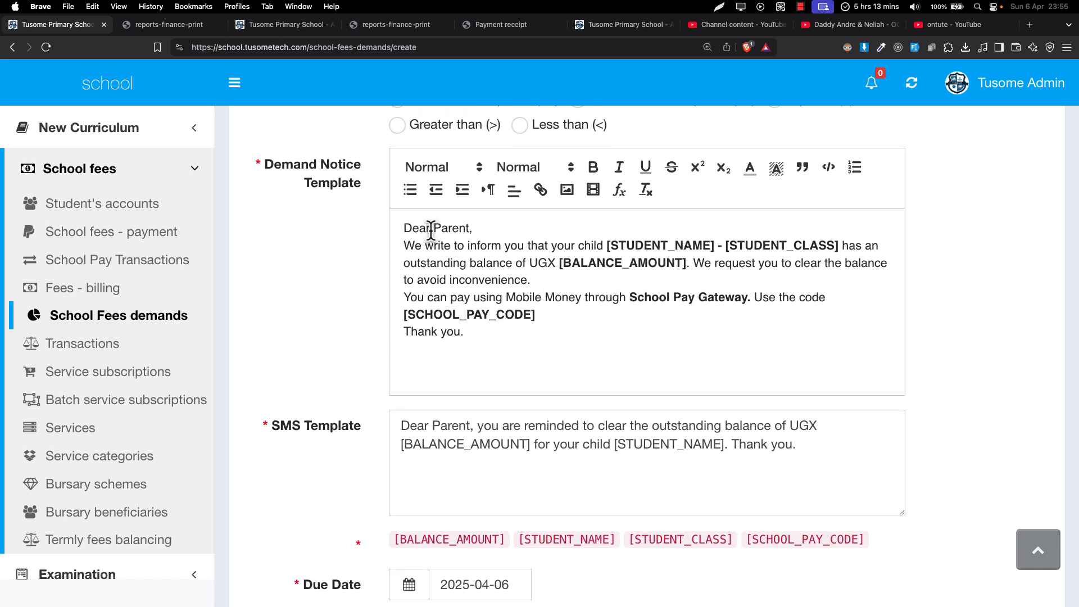
drag(418, 229, 481, 263)
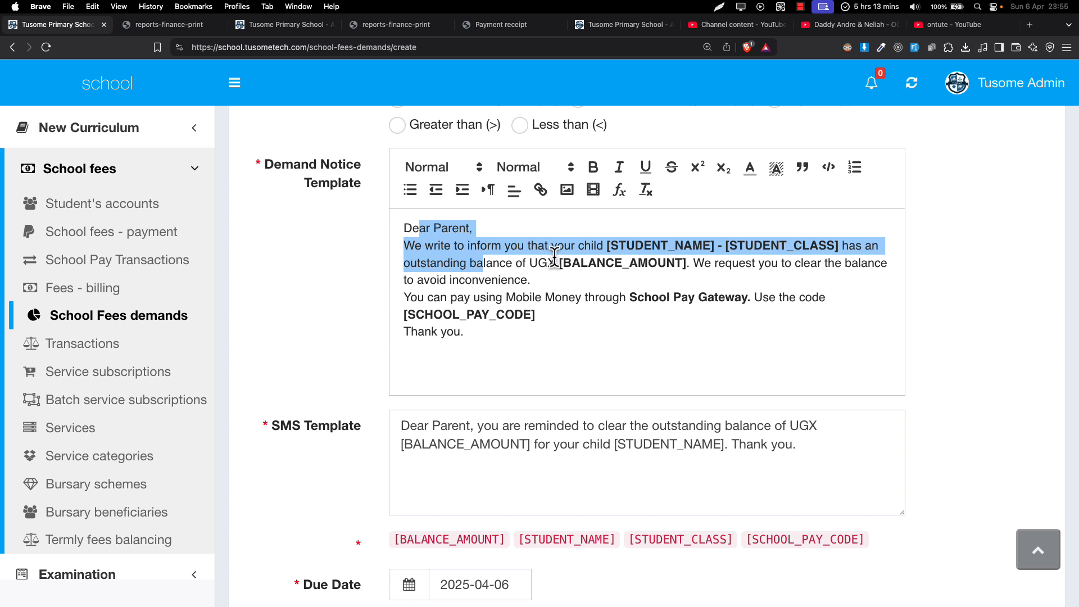
click(508, 261)
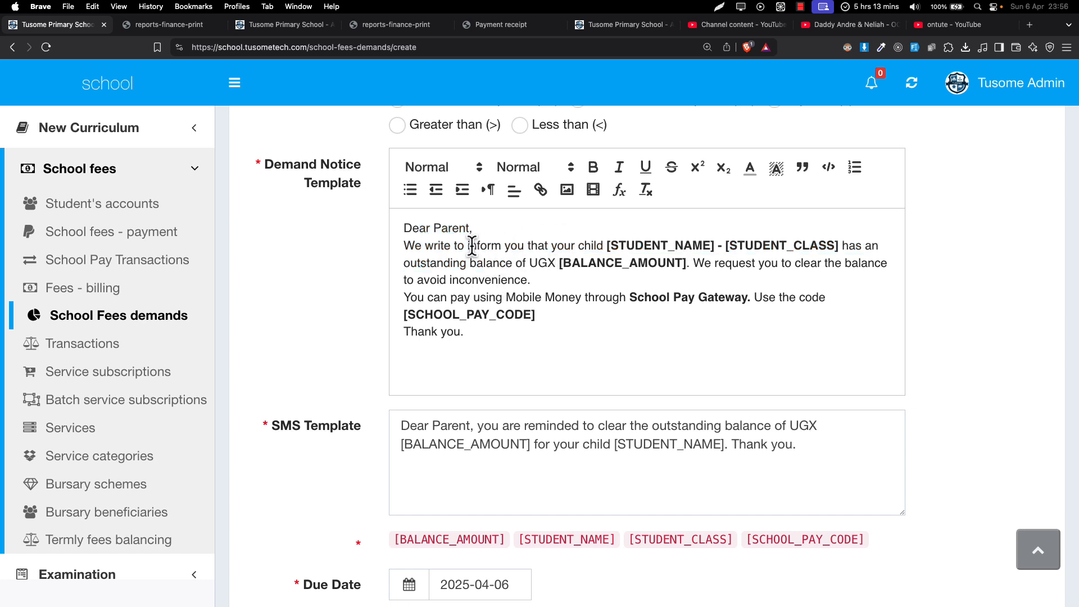
drag(471, 245, 572, 326)
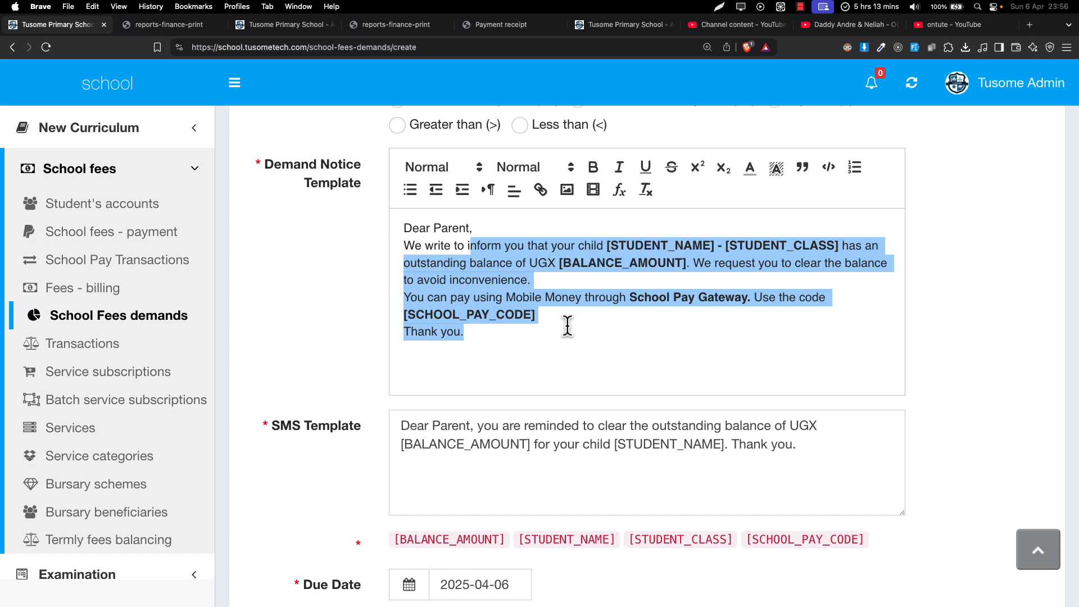
click(535, 315)
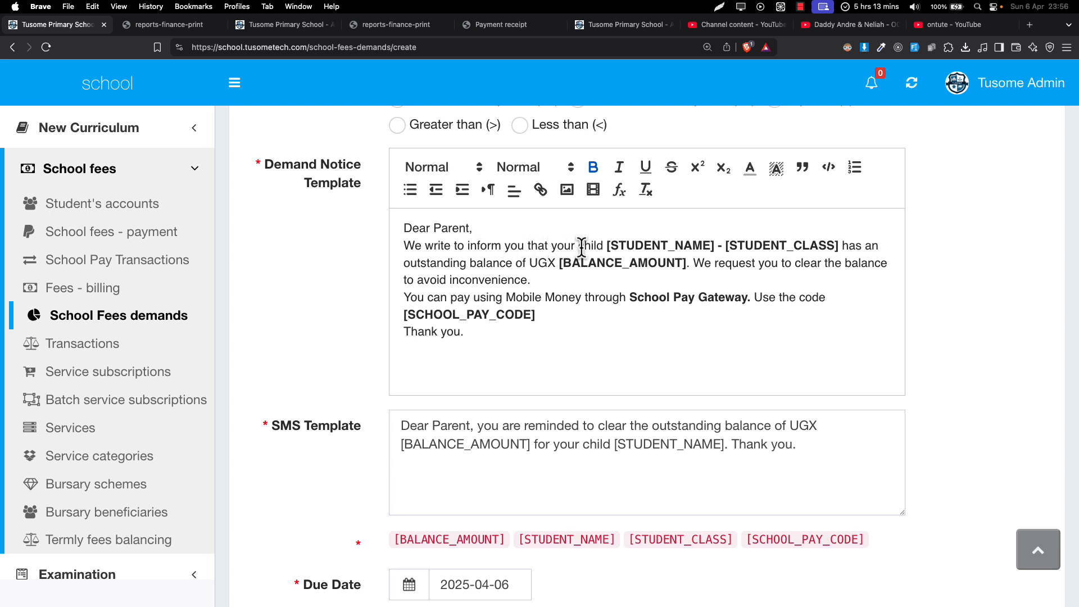
drag(609, 246, 832, 246)
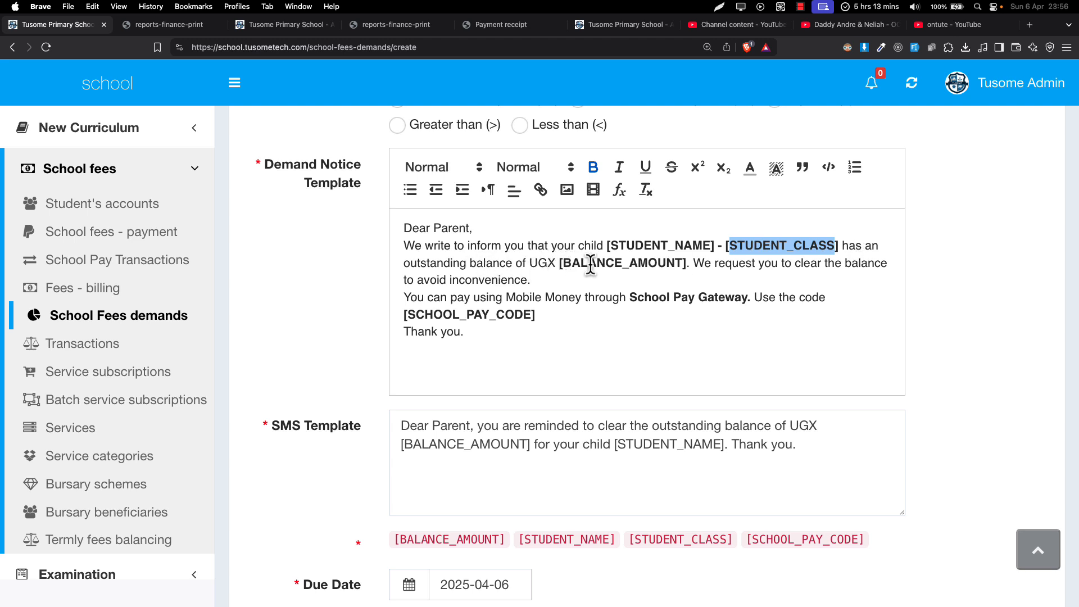
drag(563, 263, 694, 263)
click(754, 265)
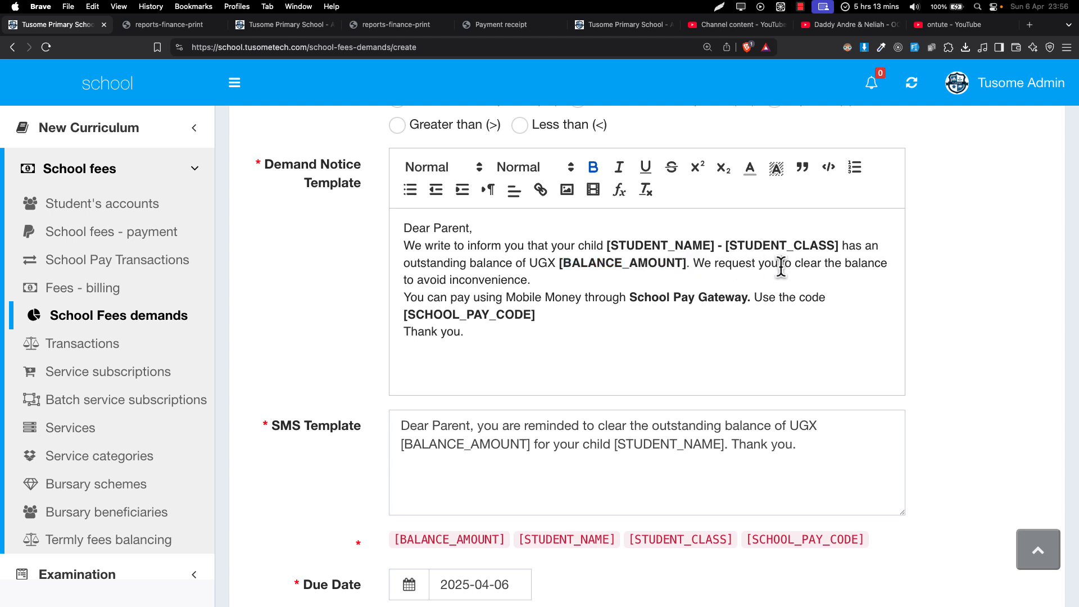
click(457, 294)
drag(462, 338, 447, 333)
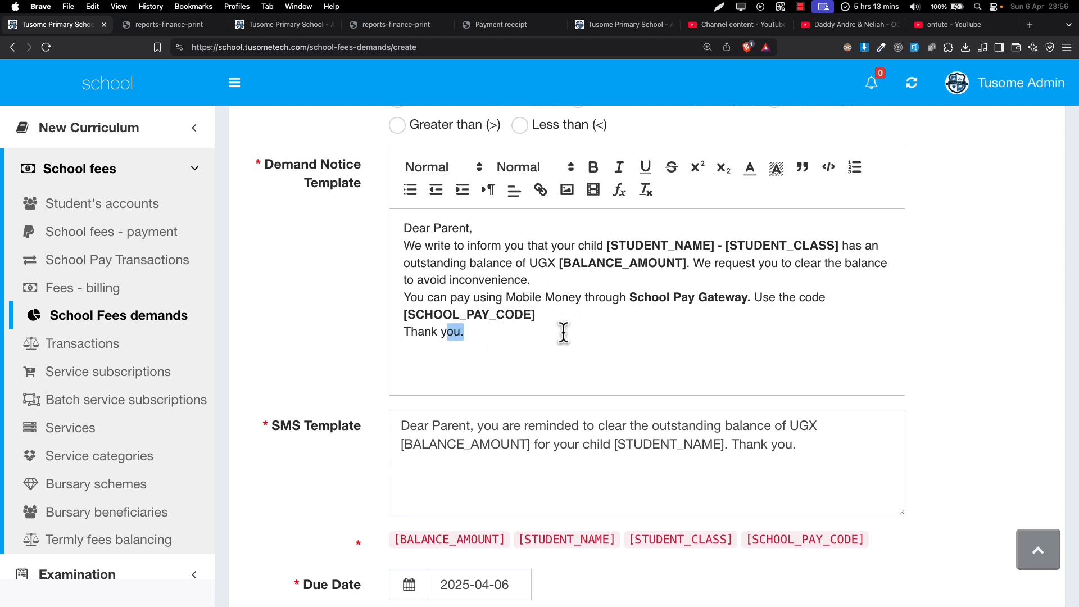
drag(560, 336, 396, 306)
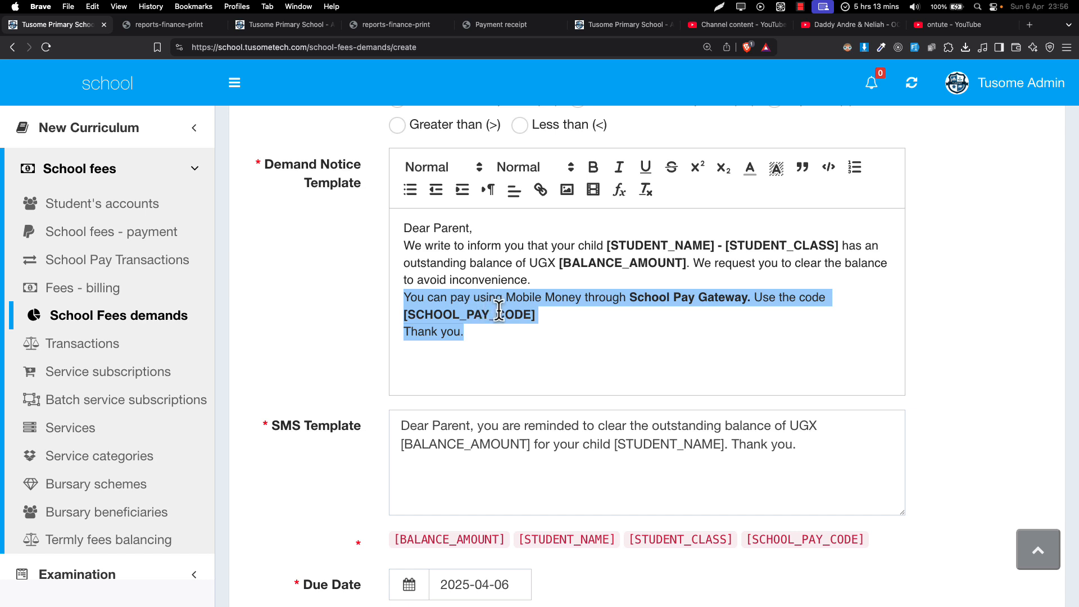
click(545, 285)
Copy the [STUDENT_CLASS] placeholder in the demand notice template and delete it from the text.
scroll(565, 555, down, 1)
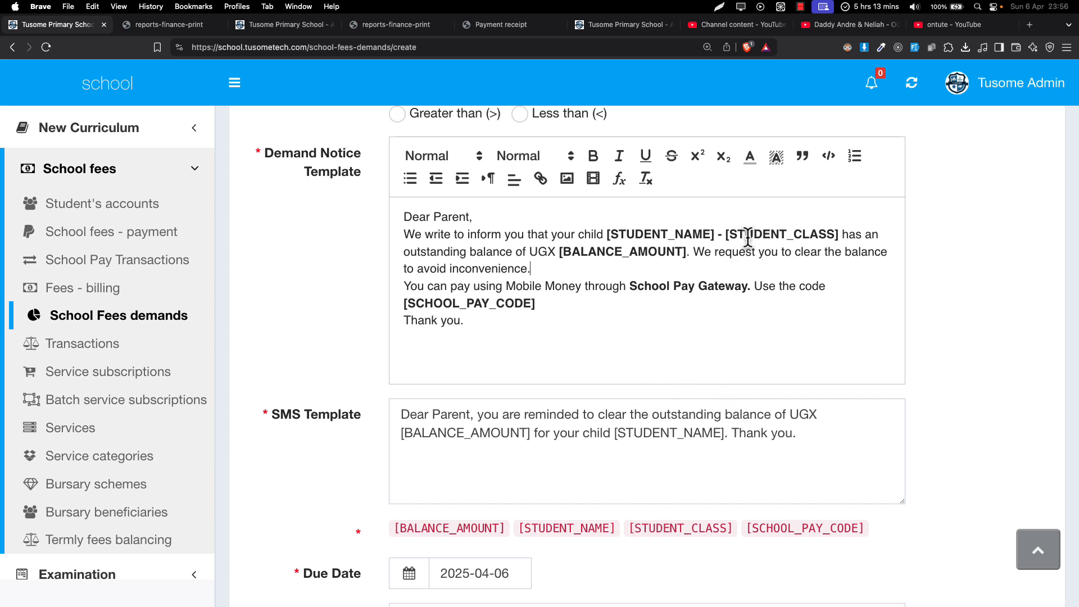
drag(735, 236, 841, 238)
key(cmd+c)
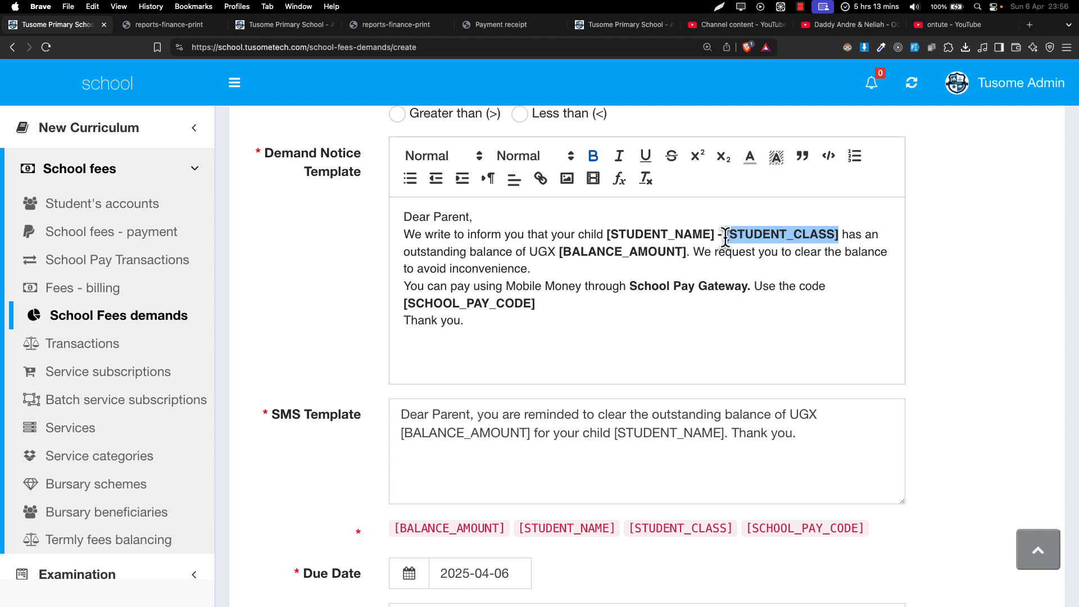
key(BackSpace)
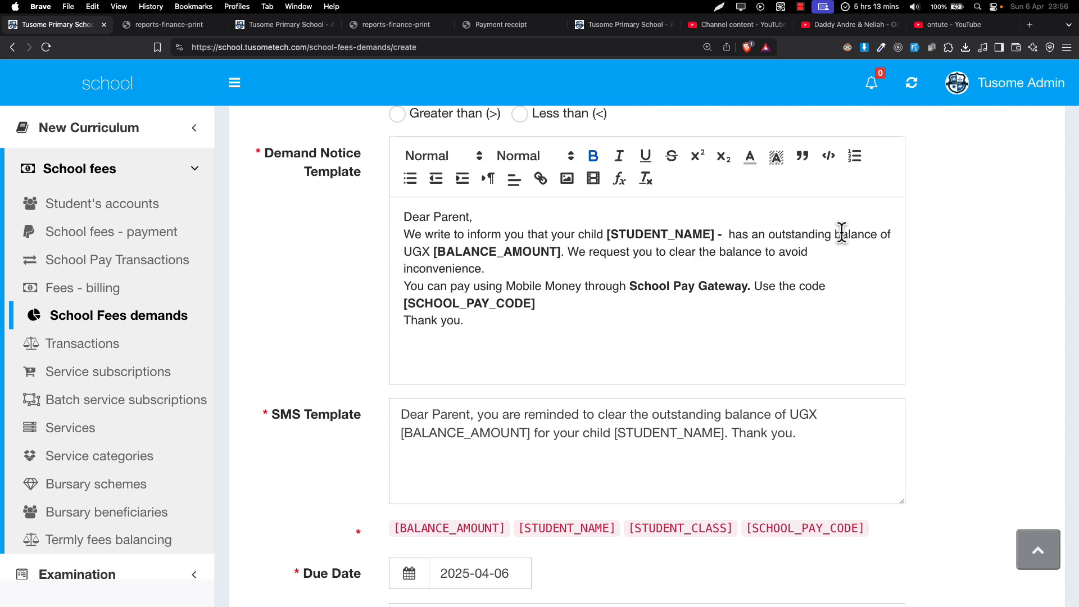
Paste the [STUDENT_CLASS] placeholder at the end of the notice's first paragraph, and undo both the paste and the placeholder's earlier deletion.
click(658, 274)
key(cmd+v)
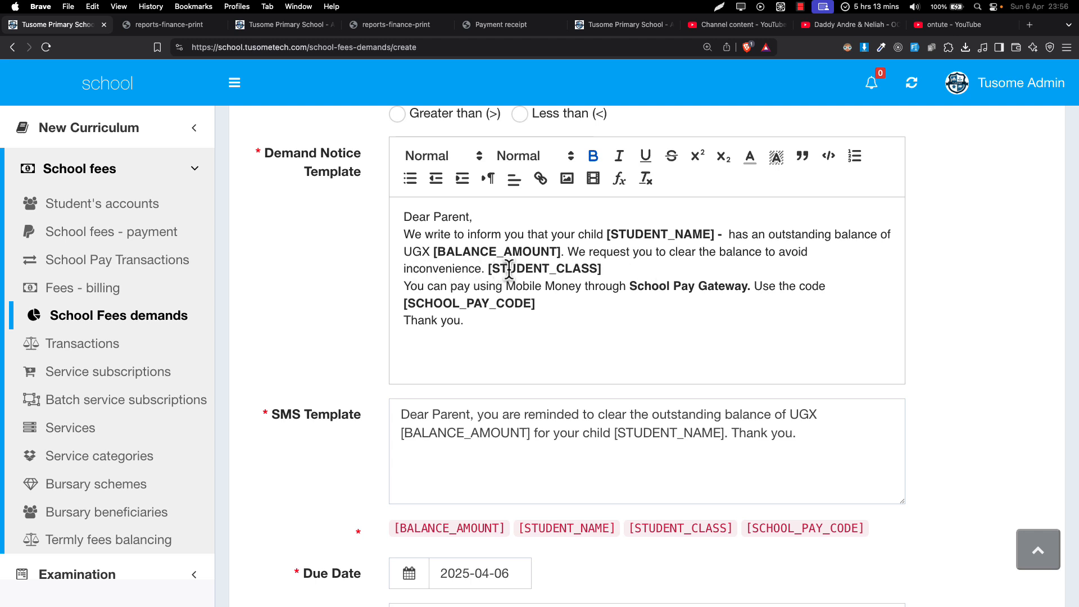
key(super+z)
key(super+z)
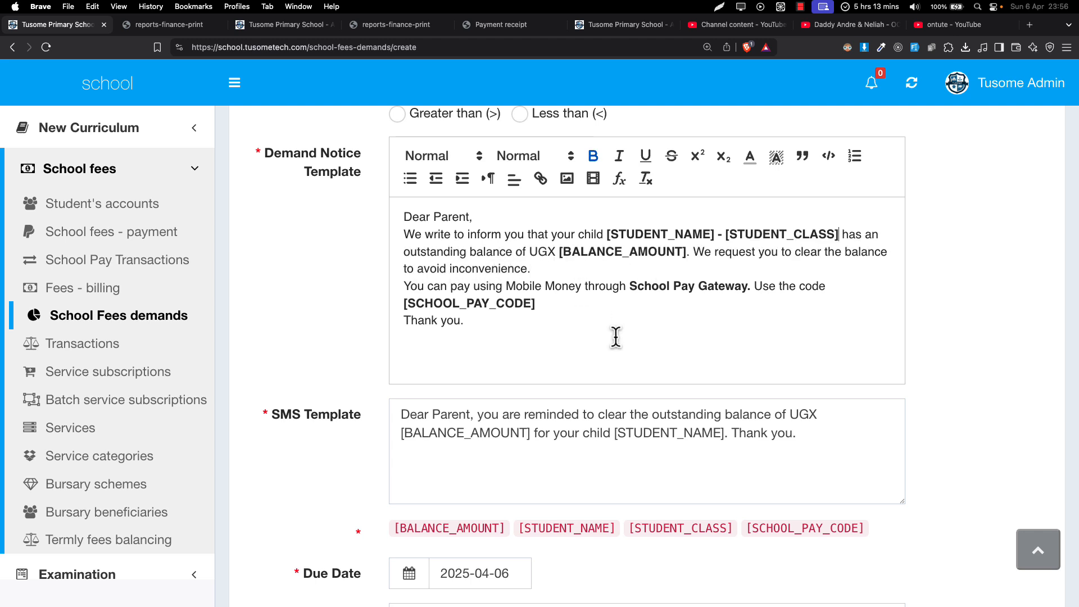
Copy the [STUDENT_NAME] placeholder from the available placeholders beneath the SMS template.
mouse_move(523, 531)
mouse_down()
mouse_move(615, 531)
mouse_move(516, 534)
mouse_up()
click(617, 530)
key(super+c)
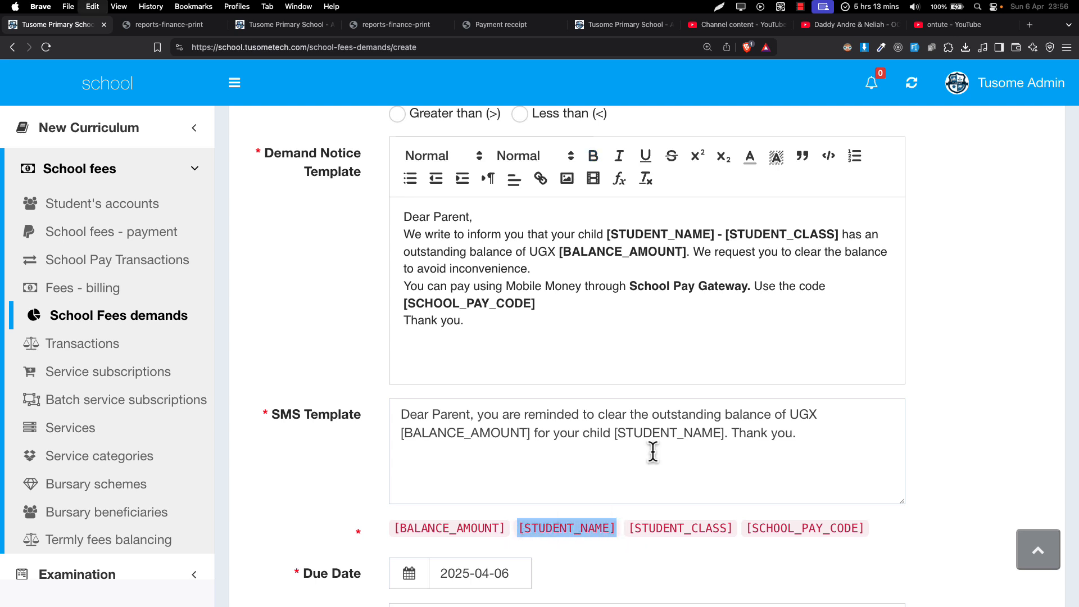
Paste [STUDENT_NAME] after "inconvenience." in the demand notice template and format it as bold black text.
click(616, 271)
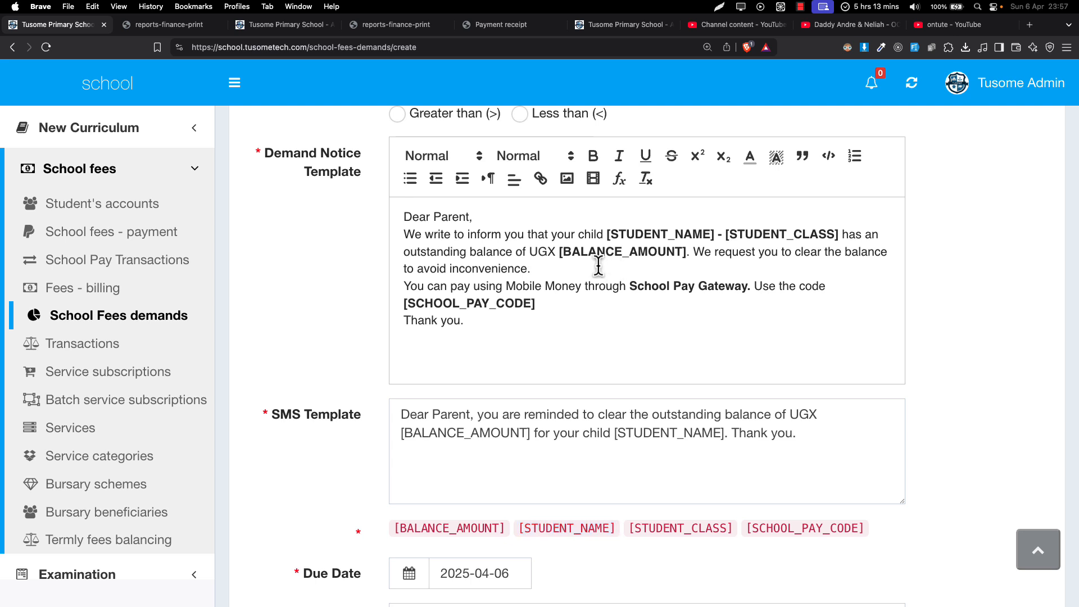
key(super+v)
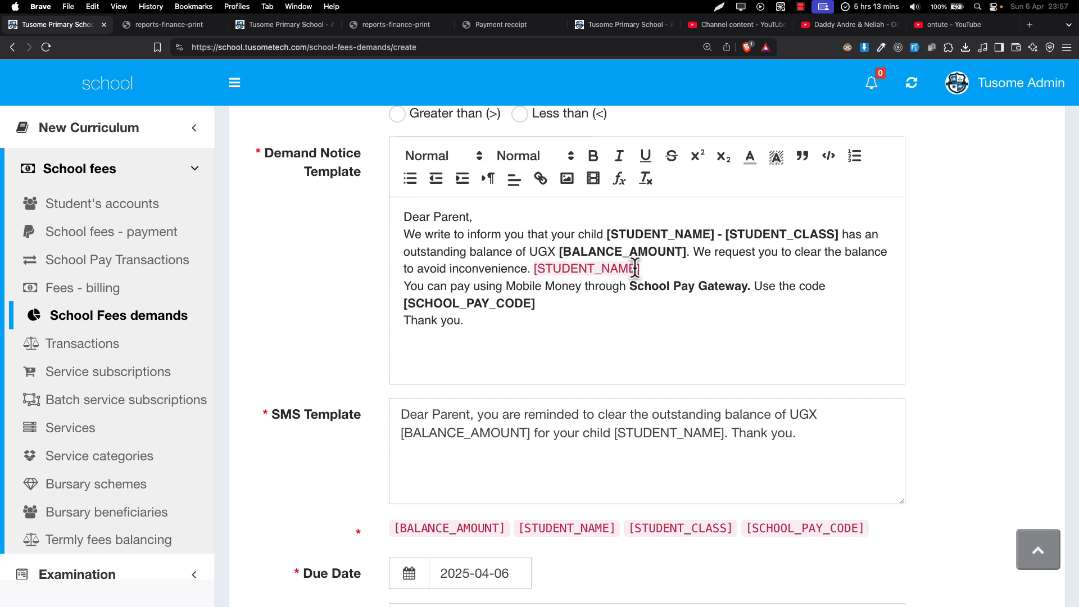
drag(646, 269, 531, 269)
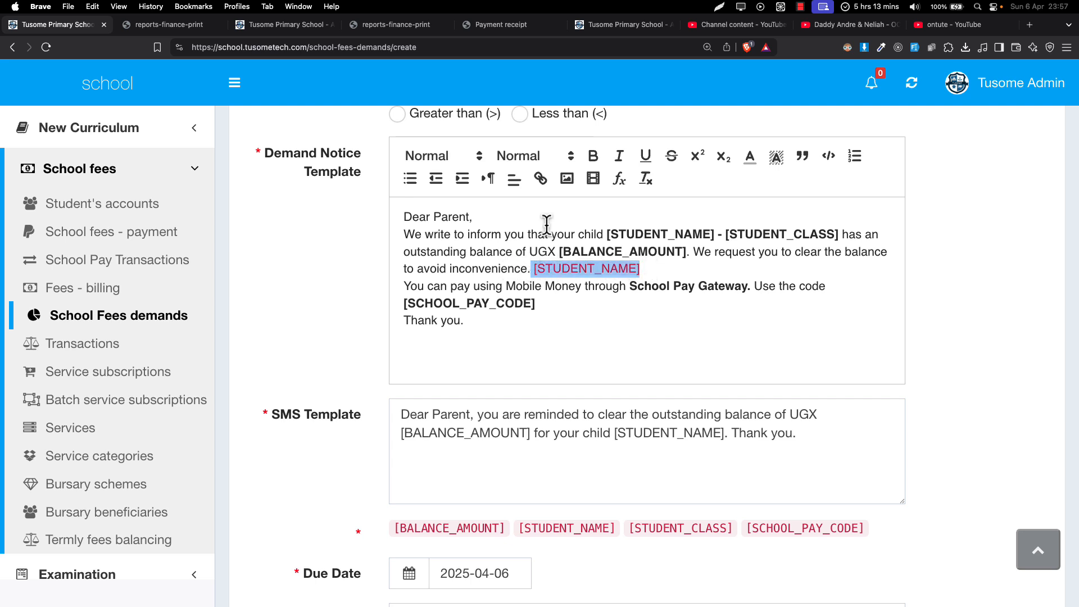
click(593, 155)
click(750, 163)
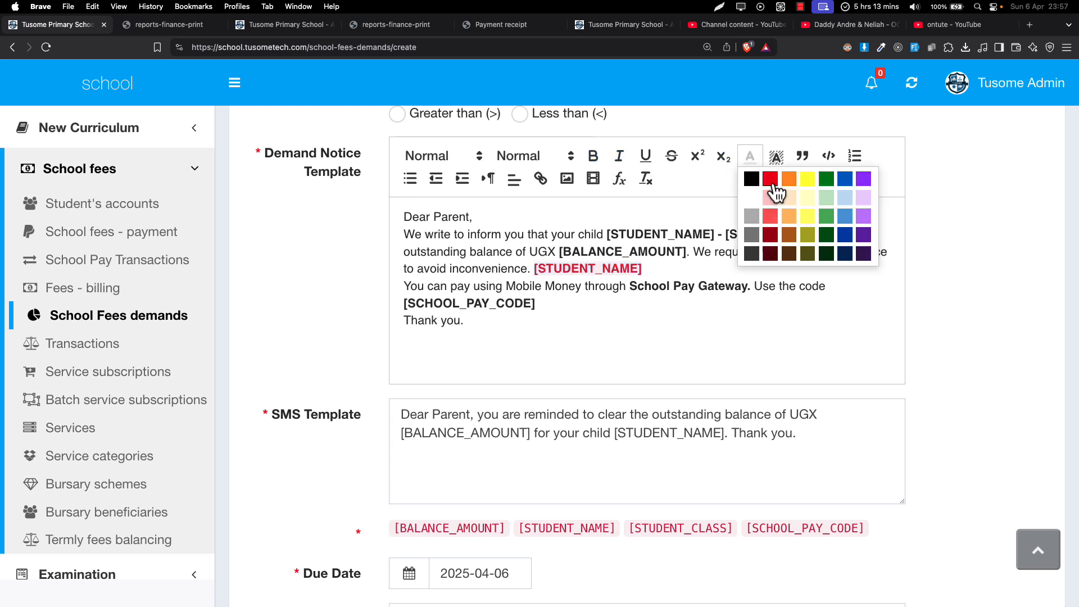
click(771, 181)
click(756, 165)
click(752, 179)
click(662, 270)
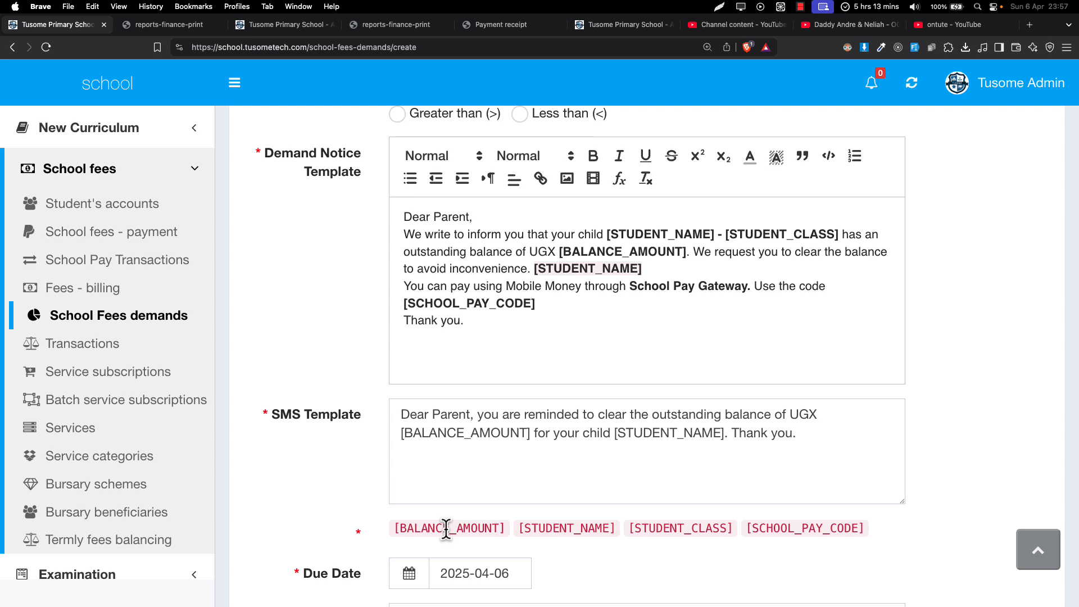
Look over the available placeholders beneath the SMS template and undo the [STUDENT_NAME] insertion after "inconvenience." in the demand notice.
drag(429, 529, 458, 528)
drag(539, 528, 576, 526)
click(587, 523)
drag(851, 528, 814, 525)
click(647, 254)
click(541, 269)
key(super+z)
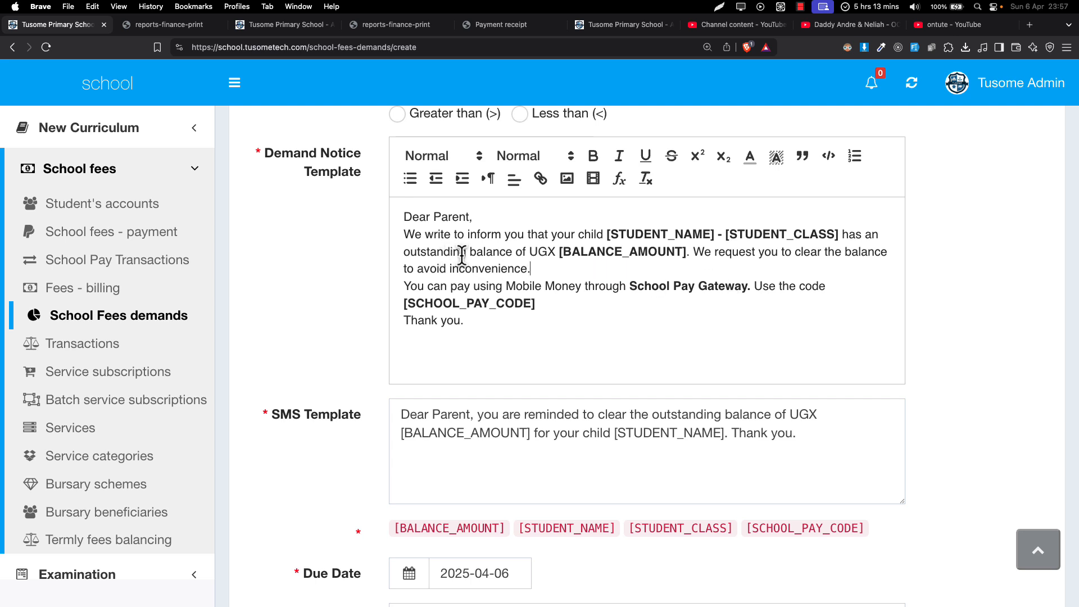
Extend the demand notice greeting to read "Dear Parent of [STUDENT_NAME],".
drag(434, 218, 537, 318)
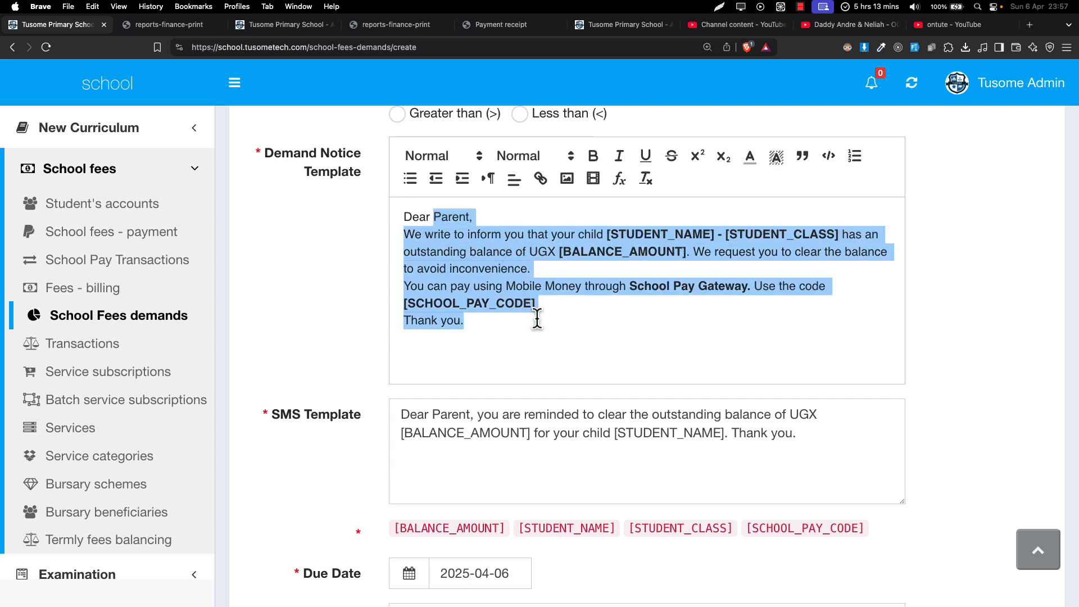
click(471, 220)
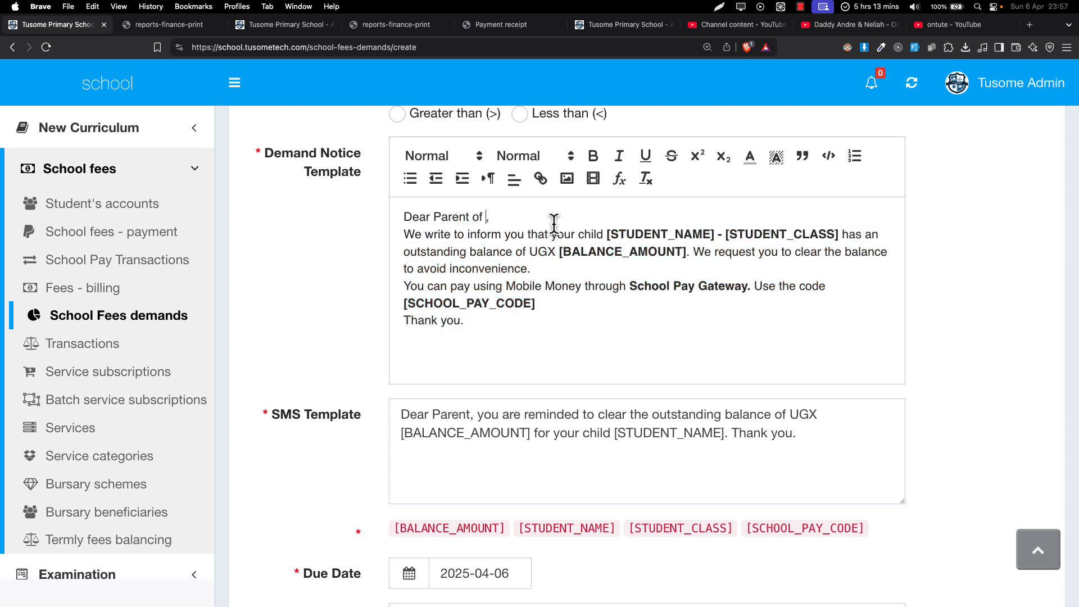
text([STUDENT_NAME])
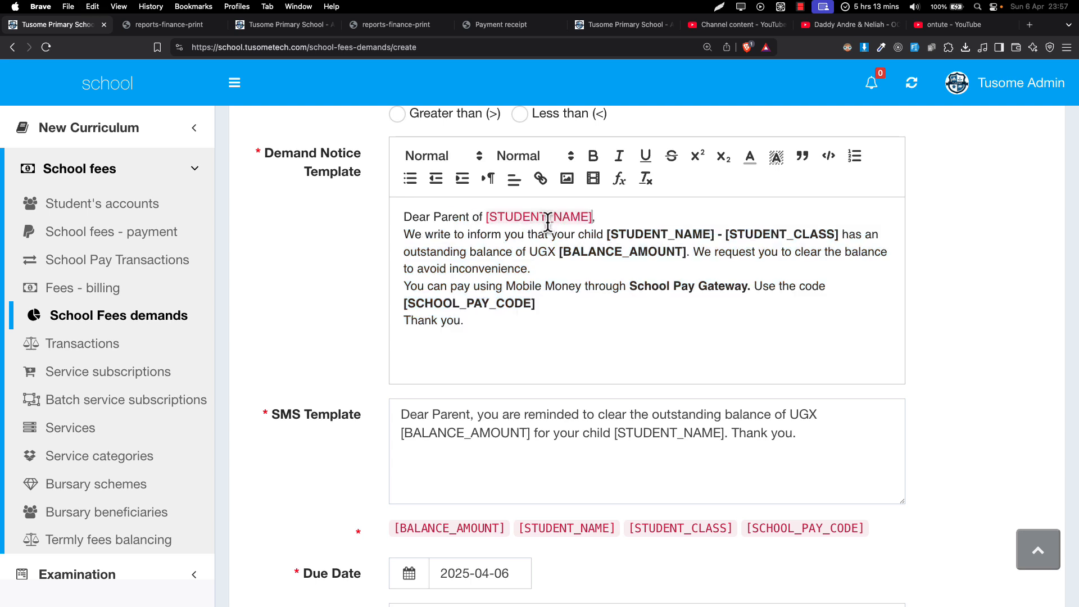
Set the text colour of the [STUDENT_NAME] placeholder in the demand notice greeting to black.
key(super+shift+Left)
key(Right)
key(alt+shift+Left)
key(alt+shift+Left)
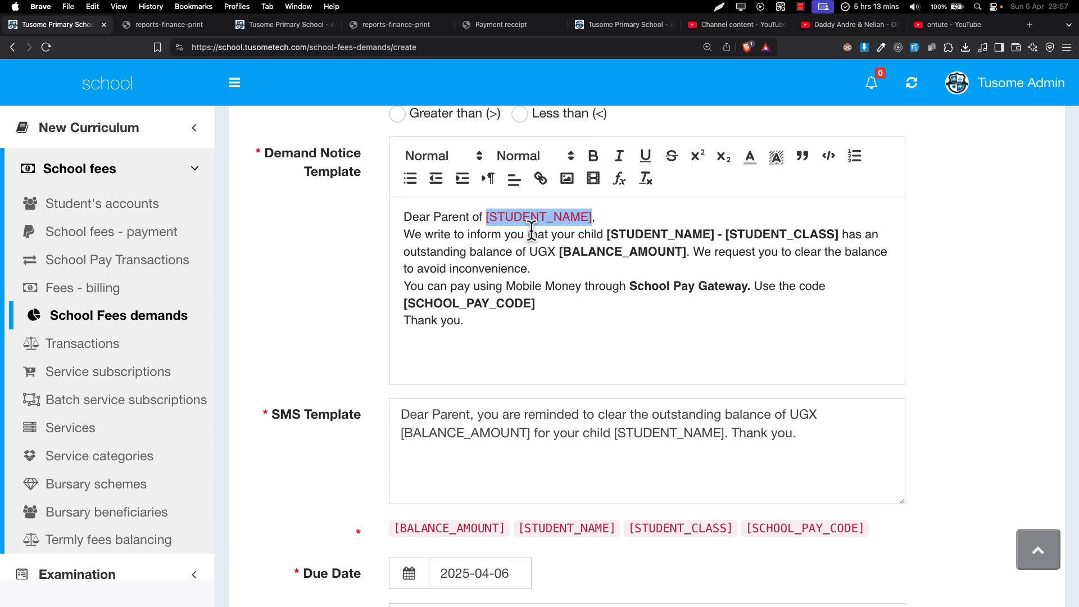
click(750, 155)
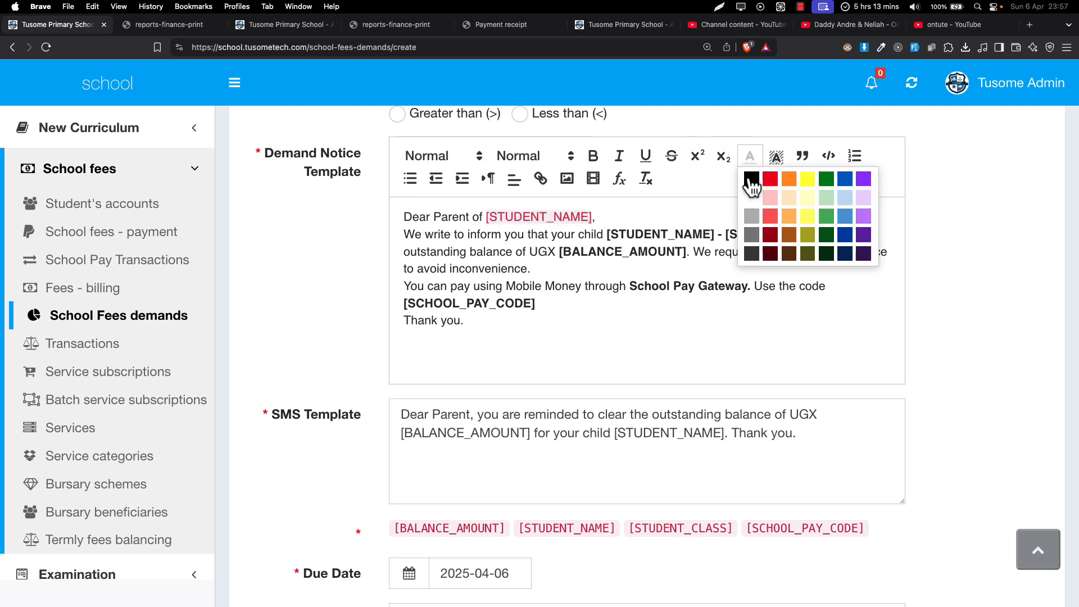
click(752, 179)
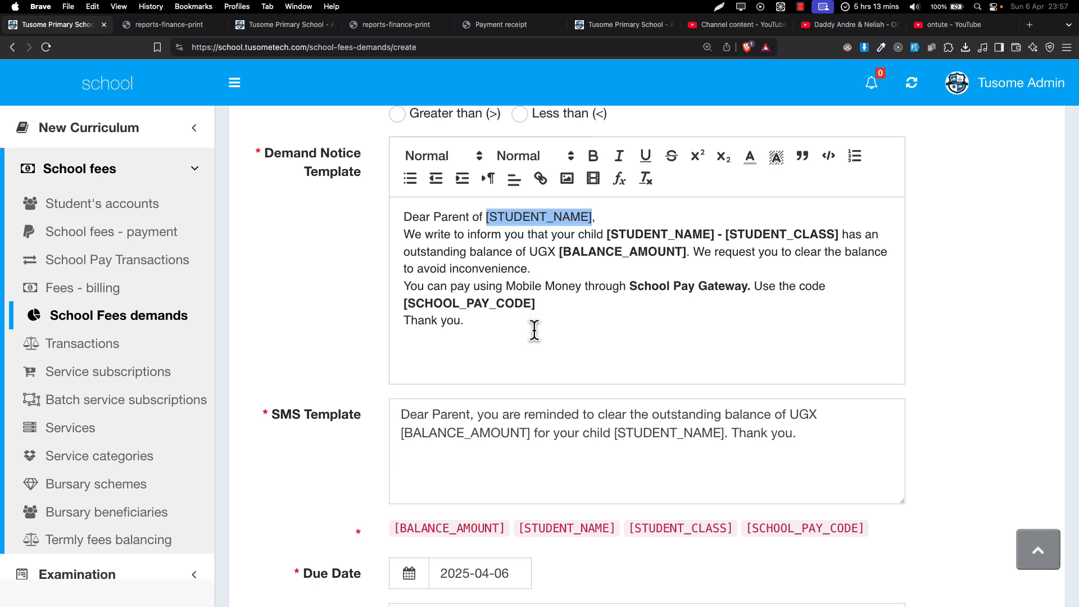
Examine the SMS template's reminder wording and its balance and student name placeholders.
scroll(534, 331, down, 3)
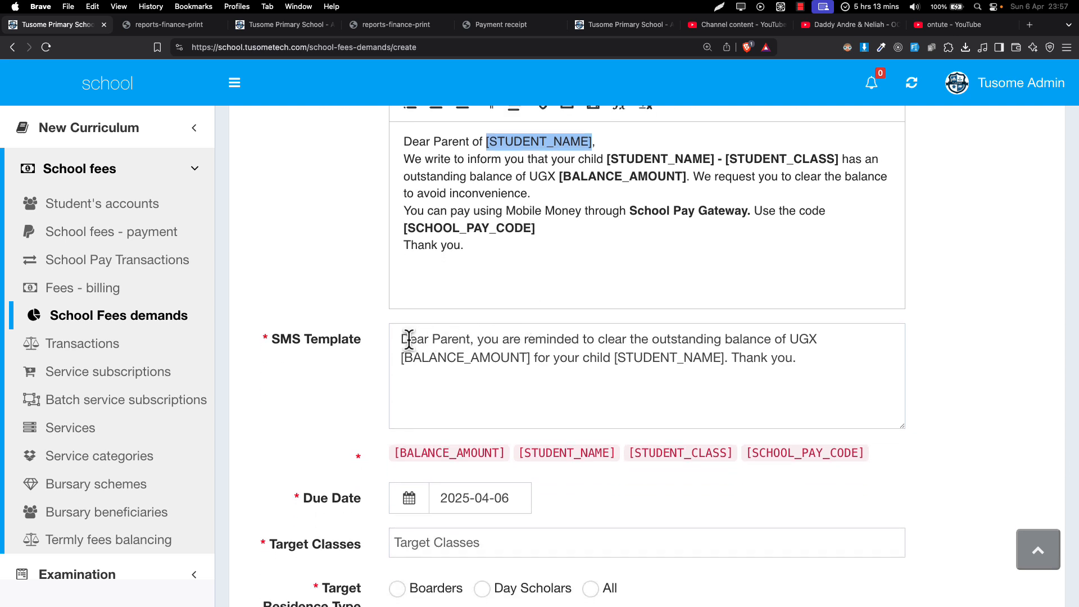
drag(407, 340, 458, 340)
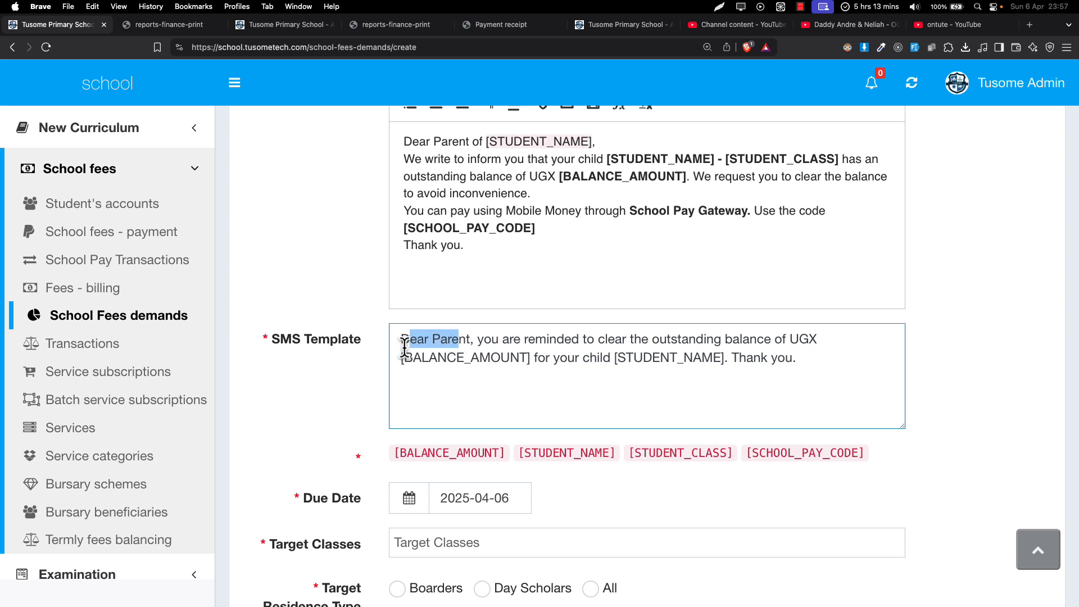
click(425, 343)
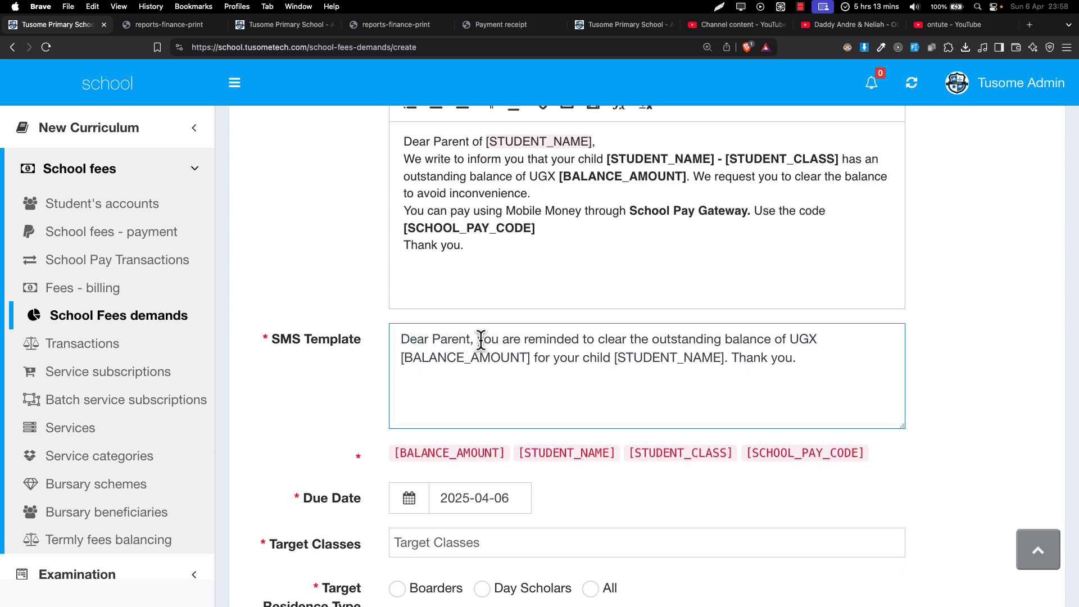
drag(458, 342, 415, 342)
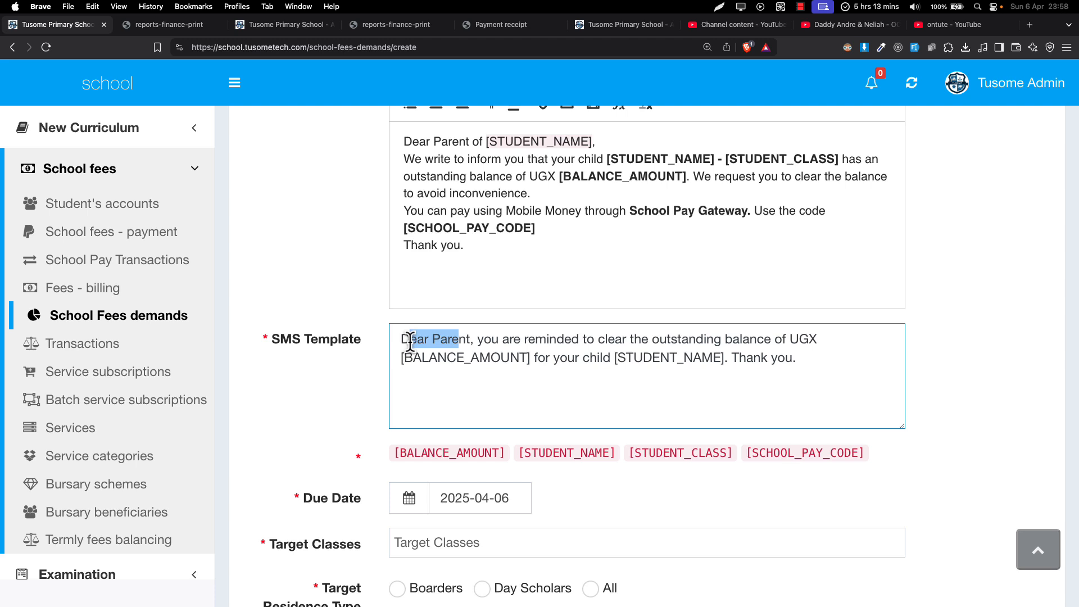
click(437, 341)
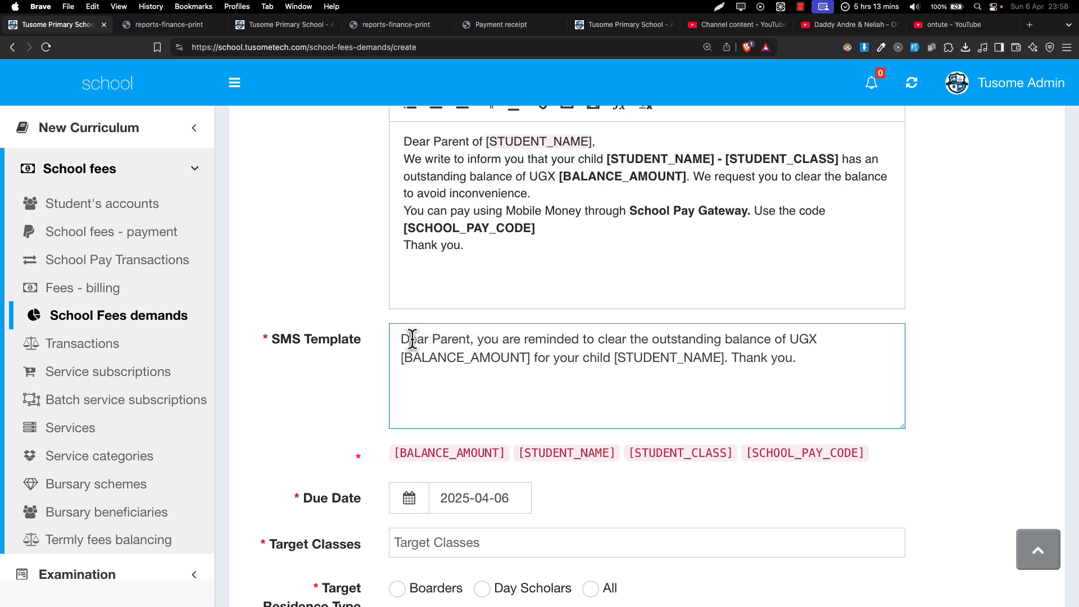
drag(412, 339, 818, 366)
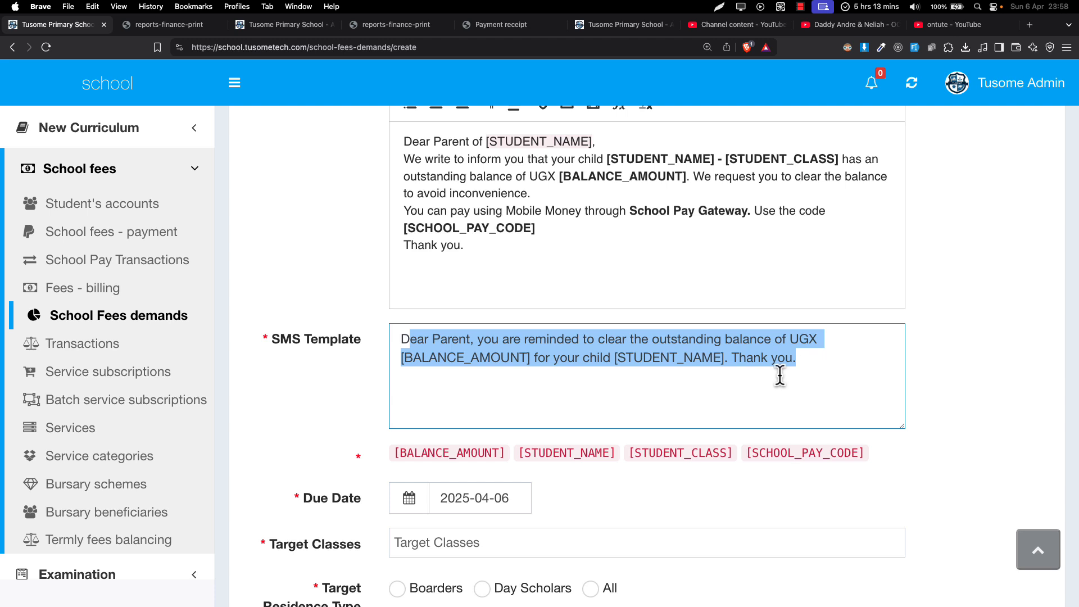
click(454, 346)
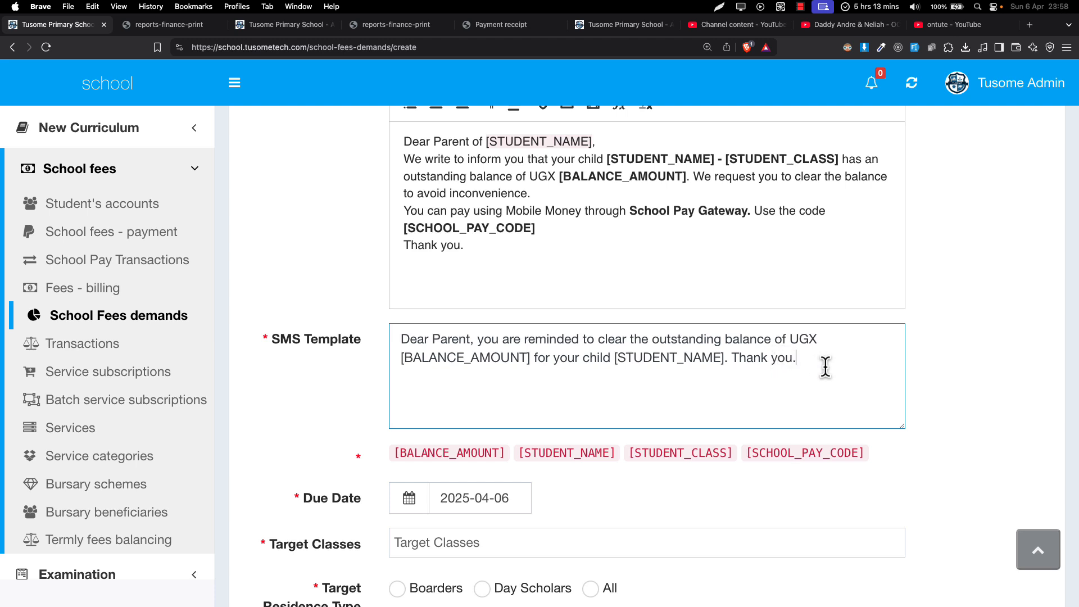
drag(824, 366, 341, 301)
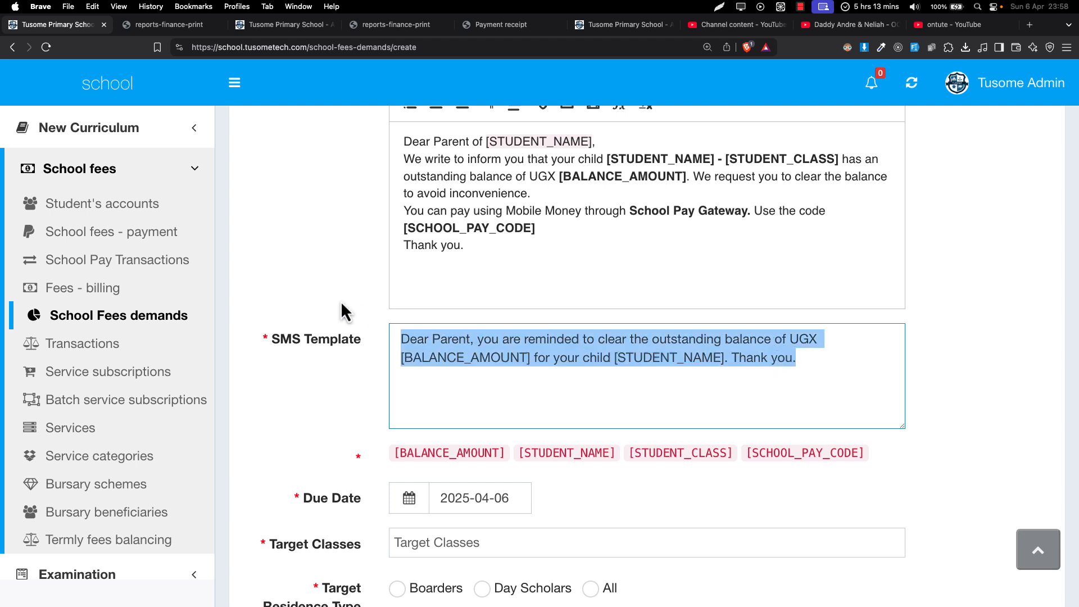
click(482, 346)
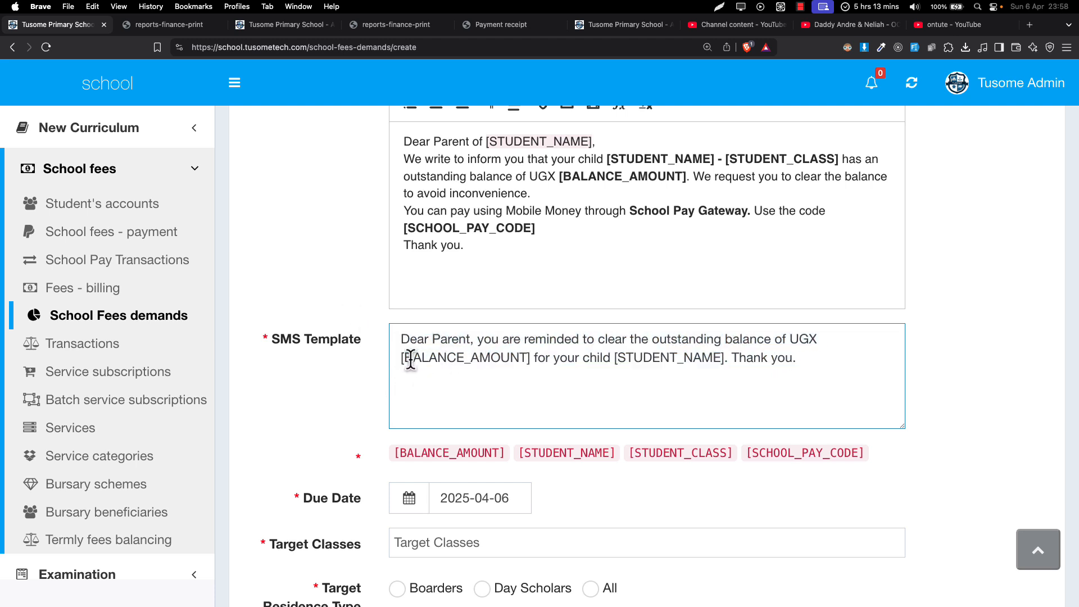
click(611, 357)
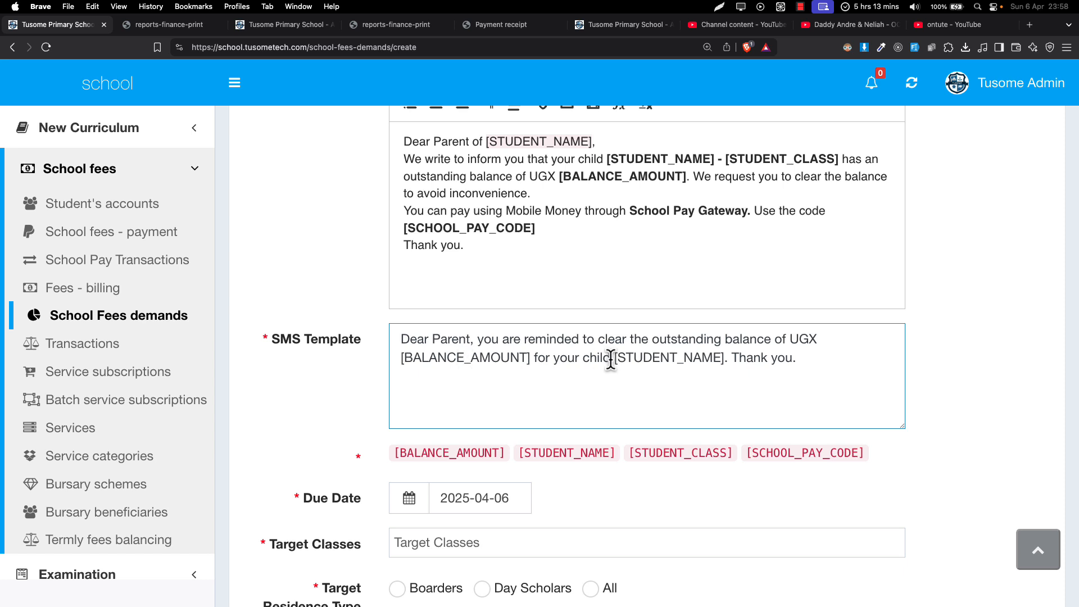
click(728, 357)
Set the due date of the fees demand to 2025-04-30.
scroll(563, 418, up, 5)
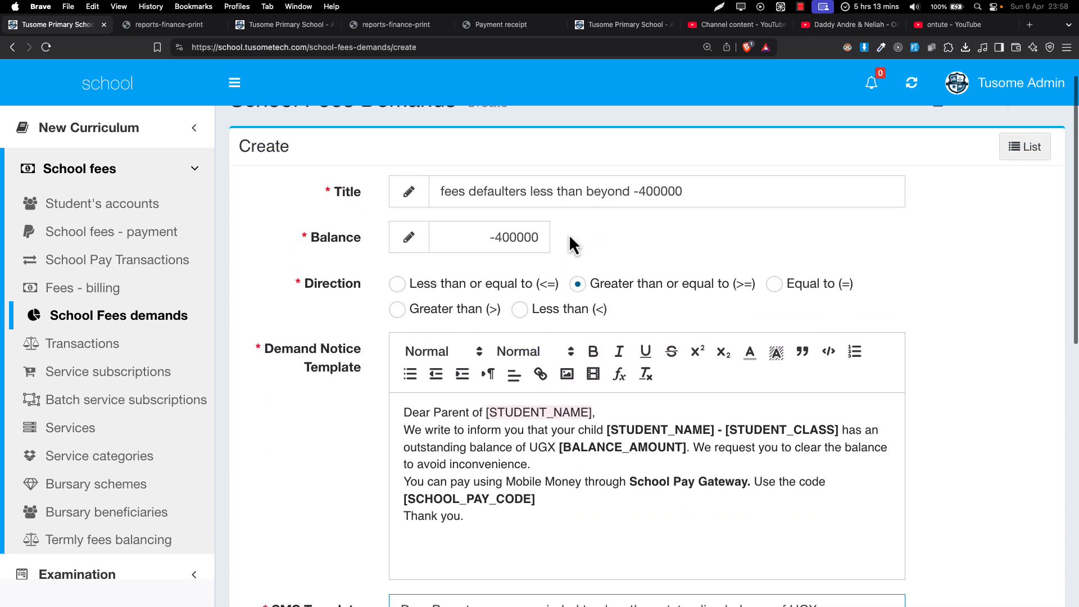
scroll(569, 234, down, 7)
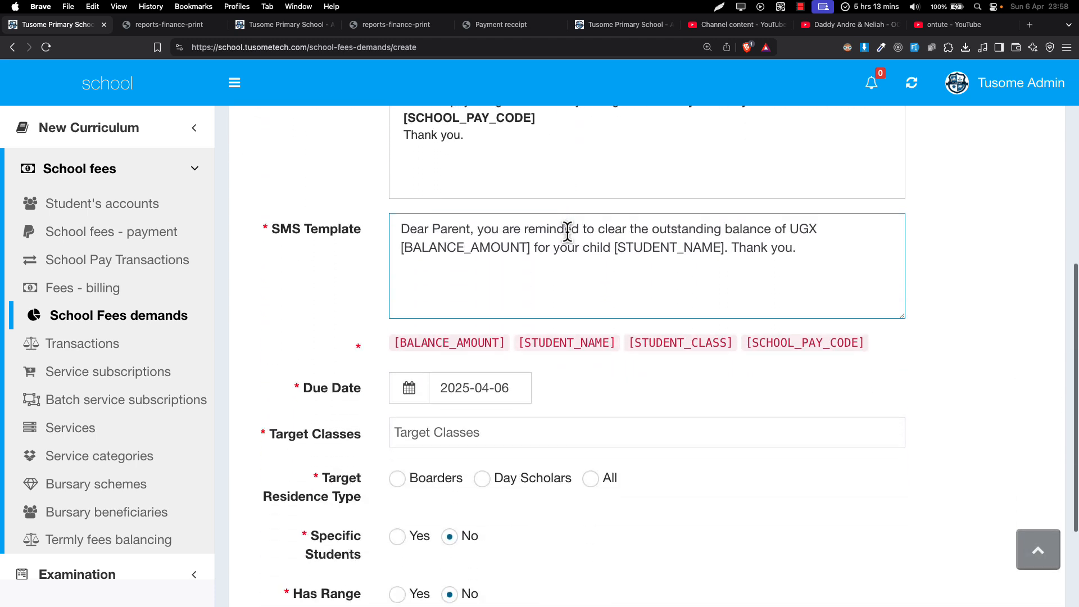
scroll(568, 232, down, 2)
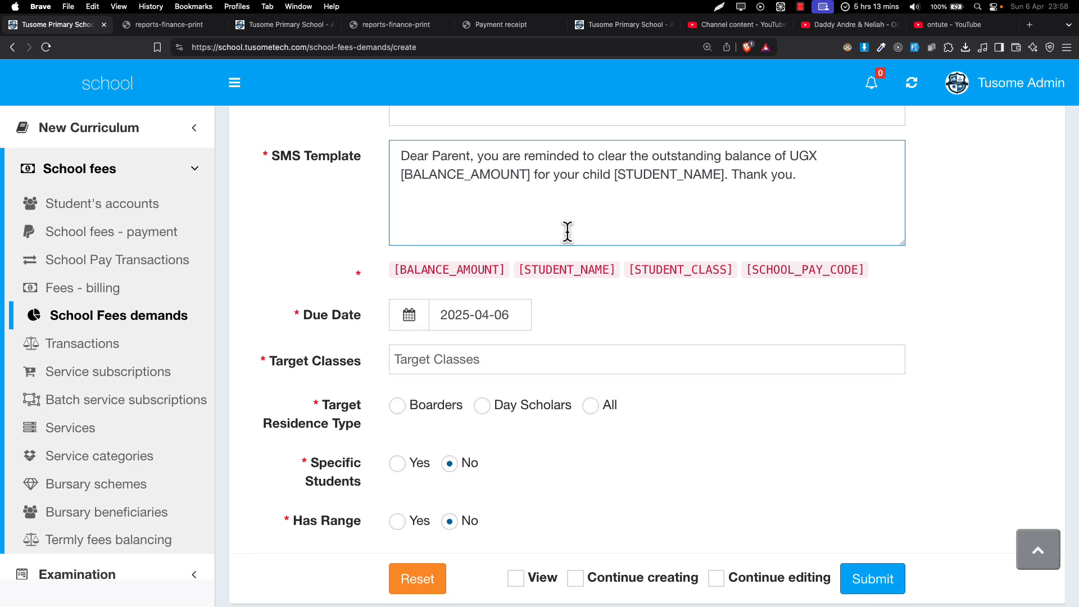
click(468, 316)
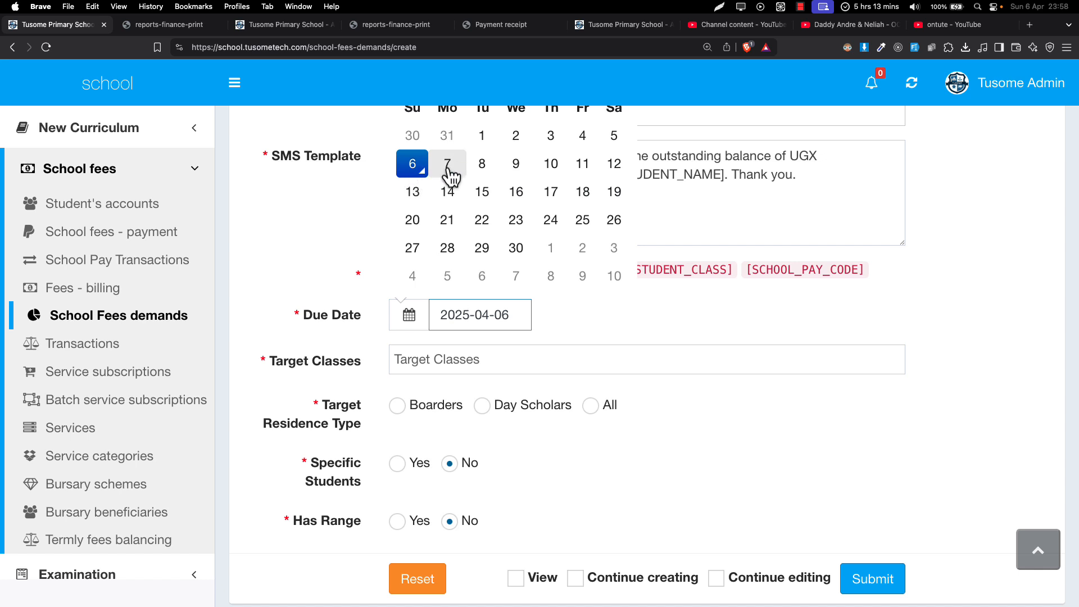
click(379, 184)
scroll(397, 349, down, 2)
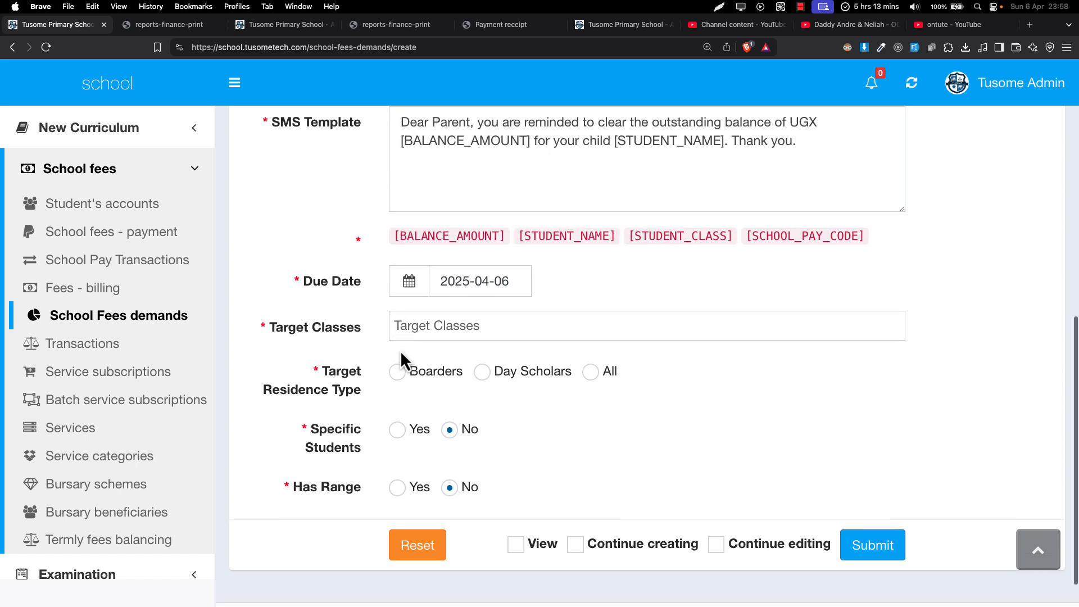
click(475, 285)
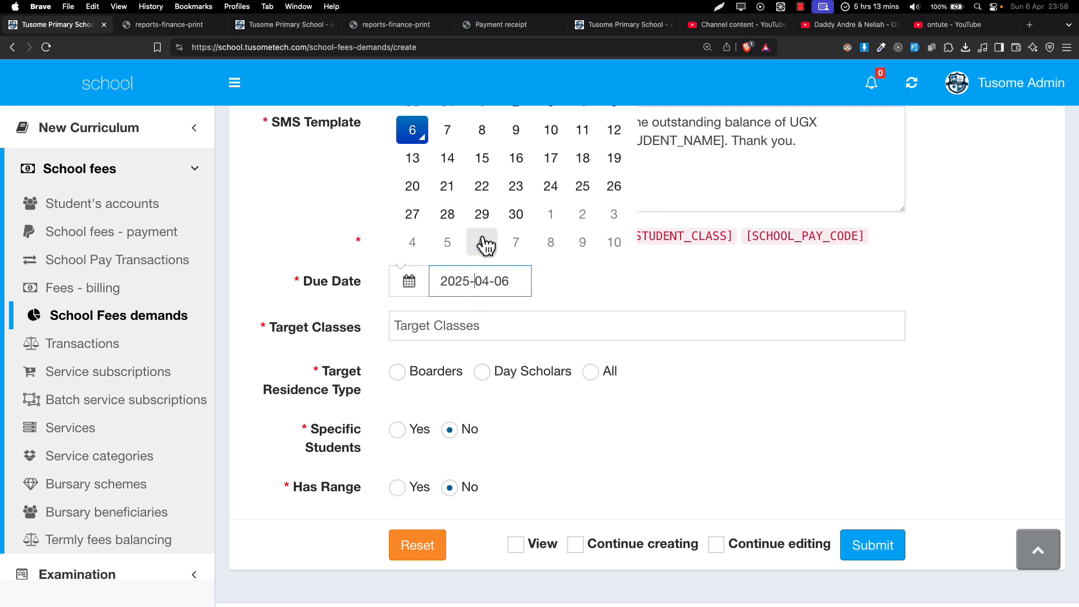
click(515, 216)
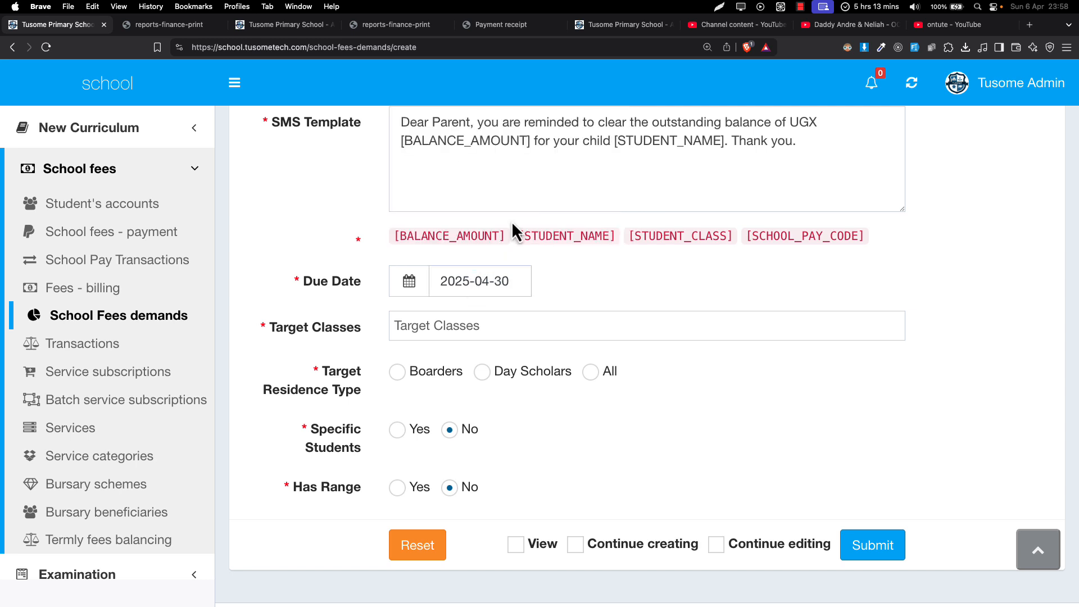
click(499, 275)
triple_click(515, 281)
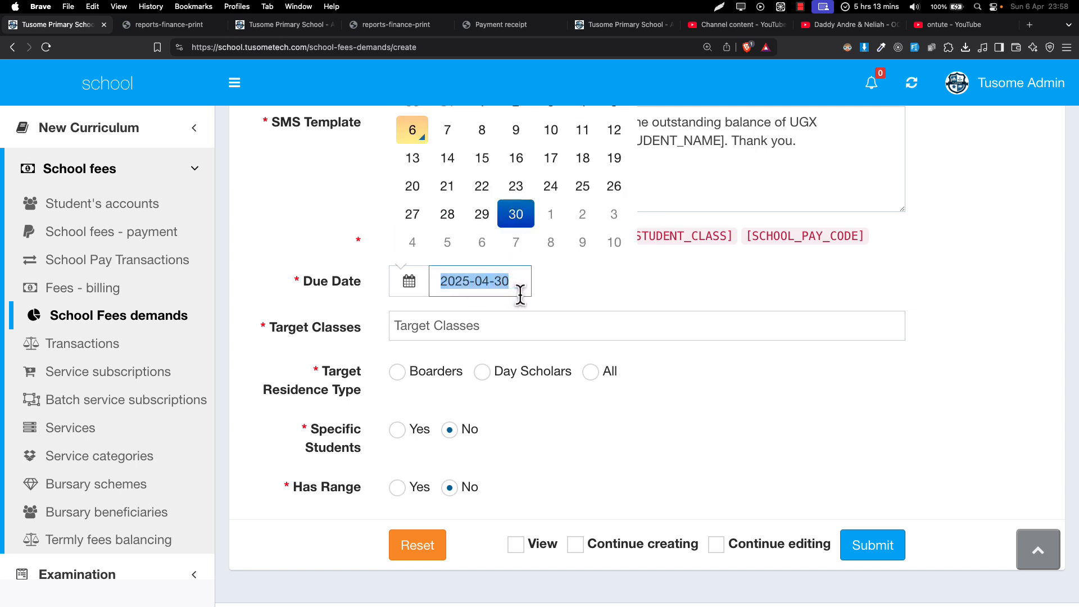
click(521, 295)
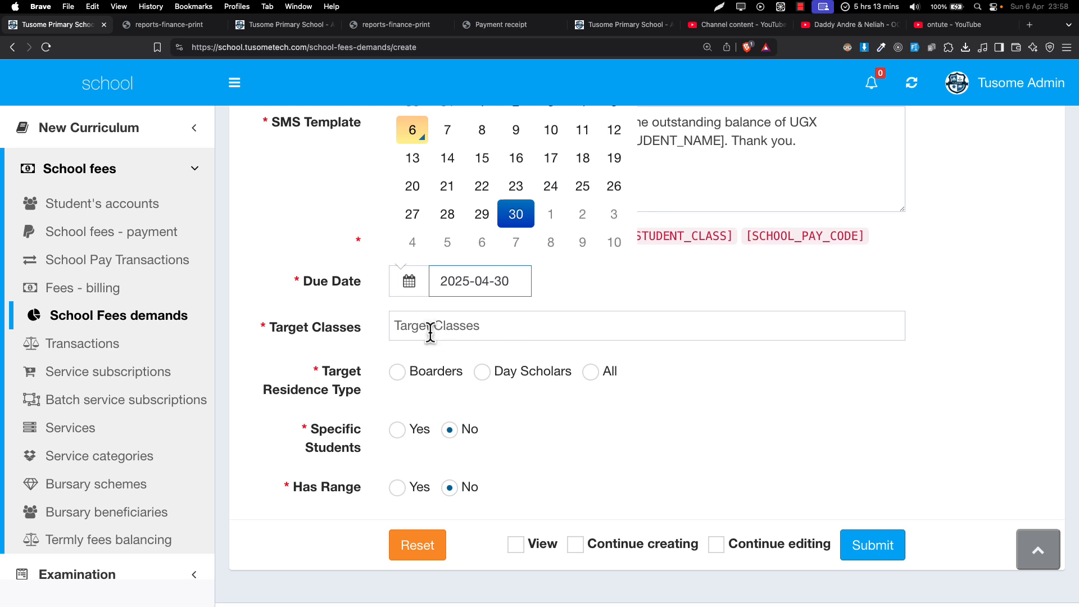
Add P.4 - 2023, P.3 - 2023 and P.2 - 2023 as the target classes of the fees demand.
click(431, 332)
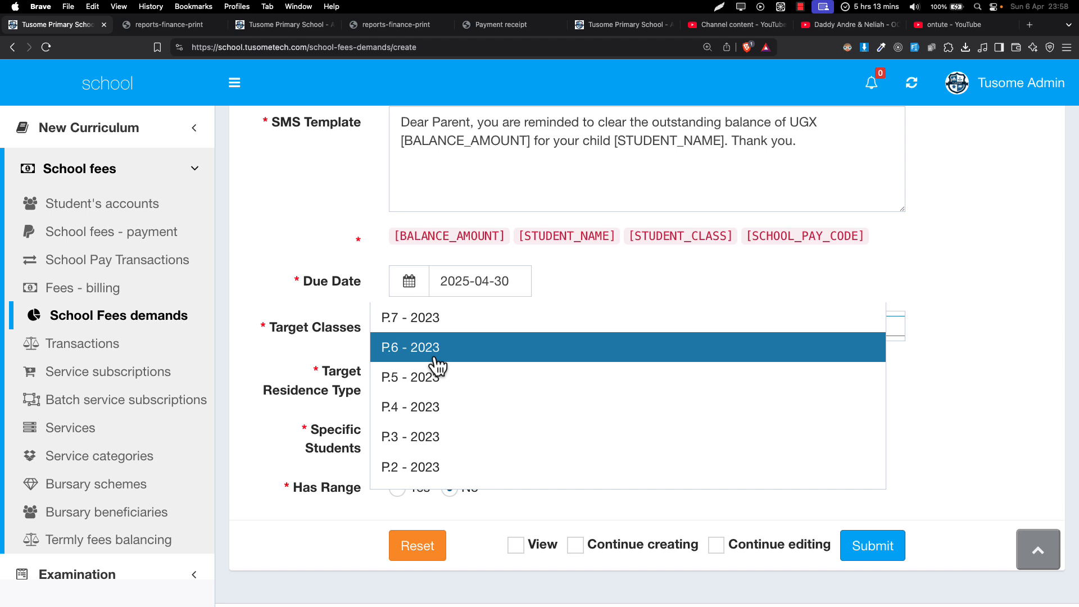
click(433, 407)
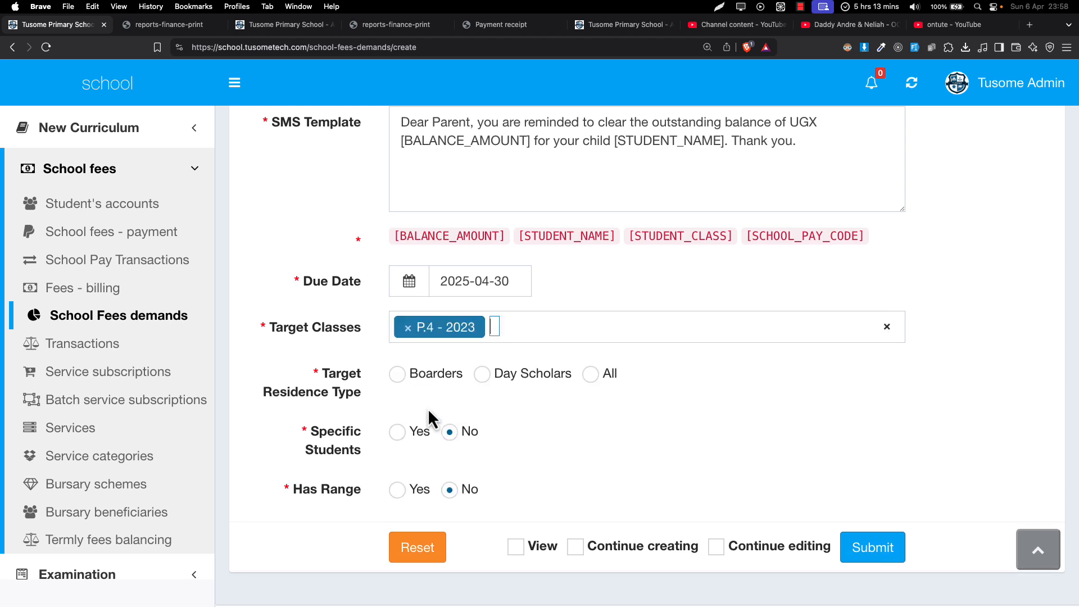
click(524, 334)
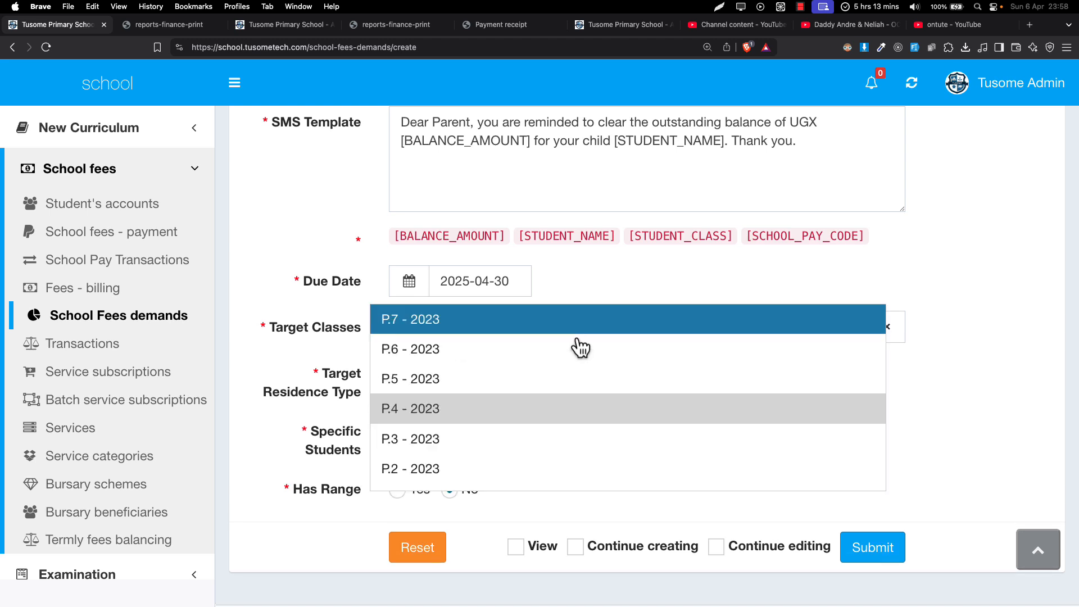
click(459, 441)
drag(313, 332, 415, 338)
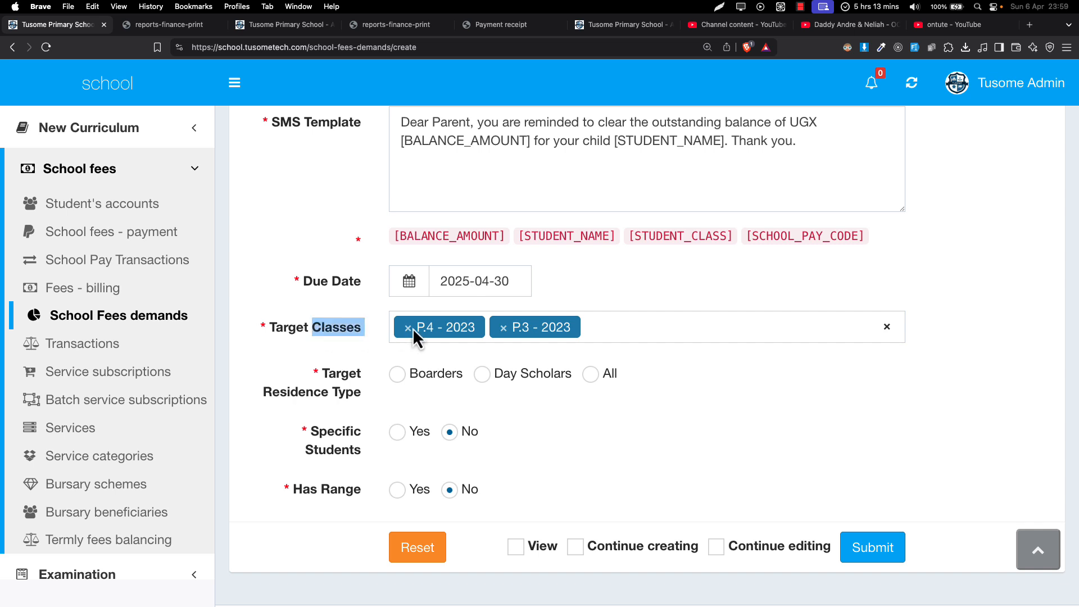
click(618, 325)
click(453, 472)
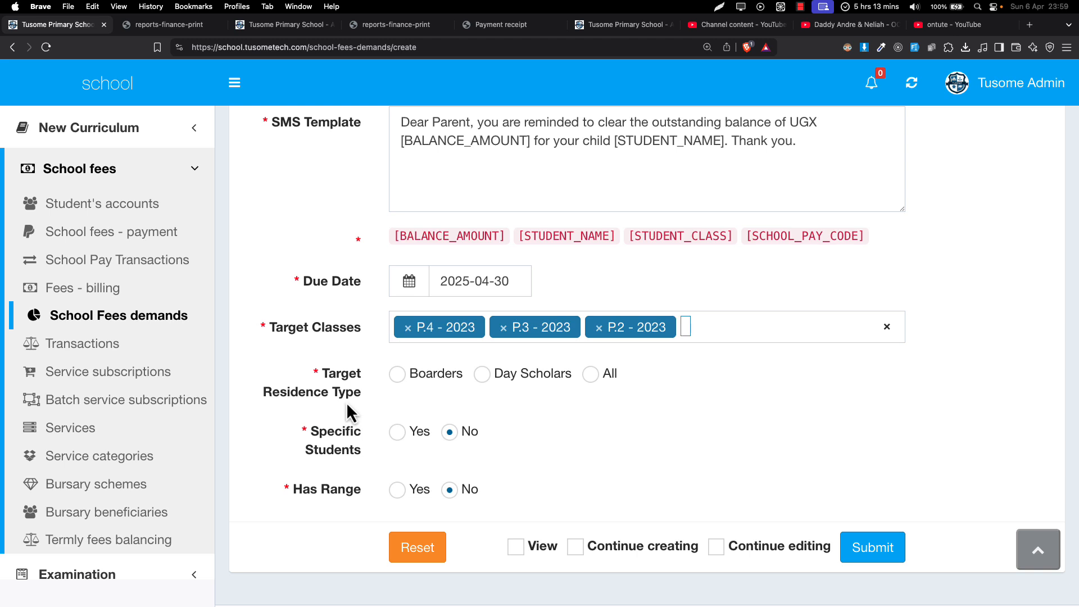
Set the target residence type of the fees demand to All.
click(398, 376)
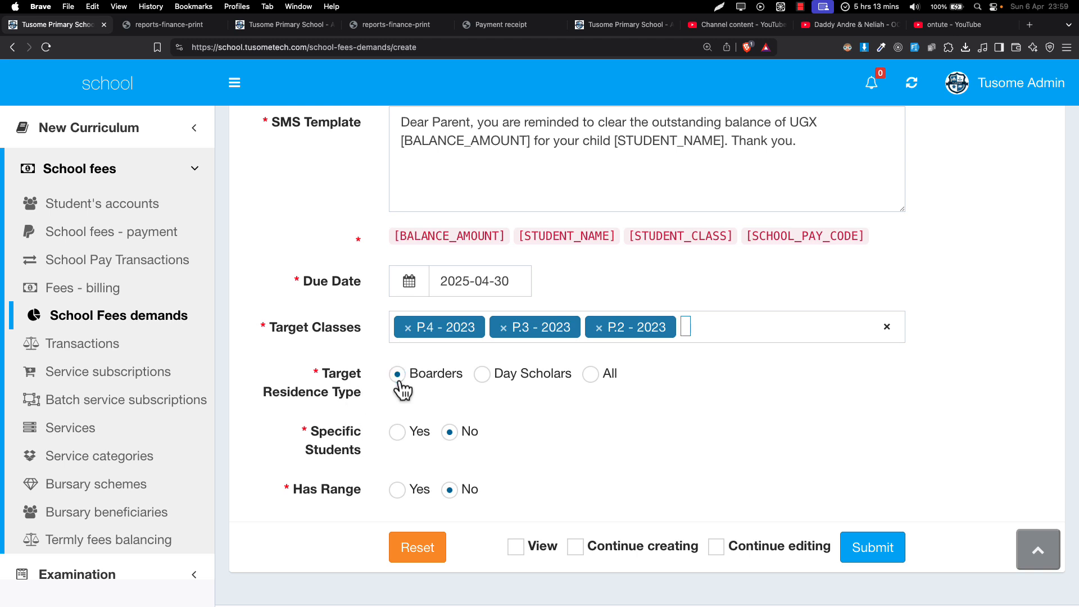
click(482, 375)
scroll(355, 458, down, 2)
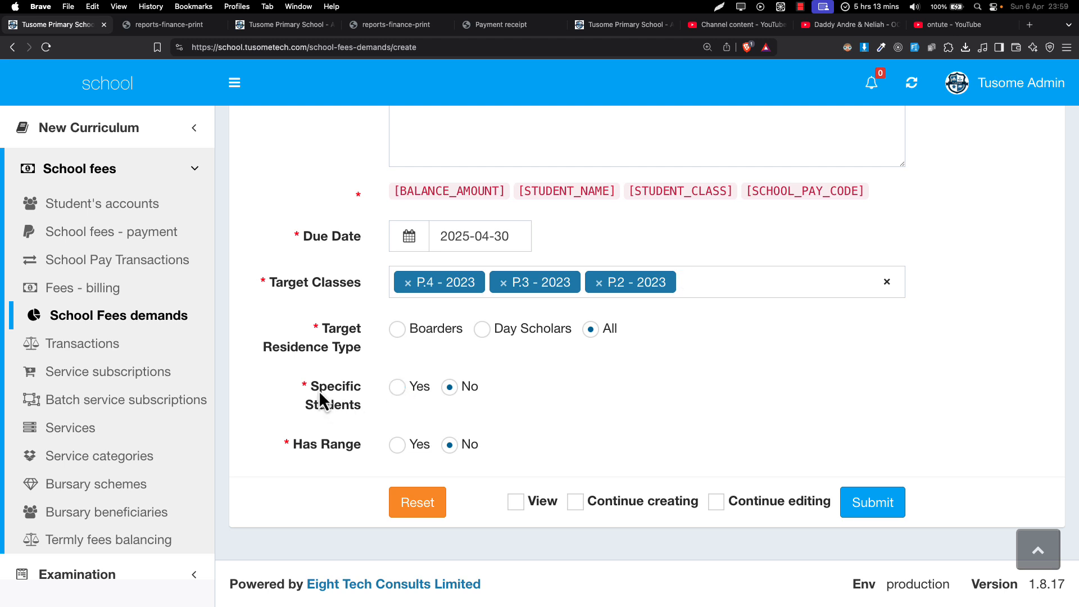
Try enabling Specific Students to look at its student selection field, and return the option to No.
drag(318, 390, 356, 397)
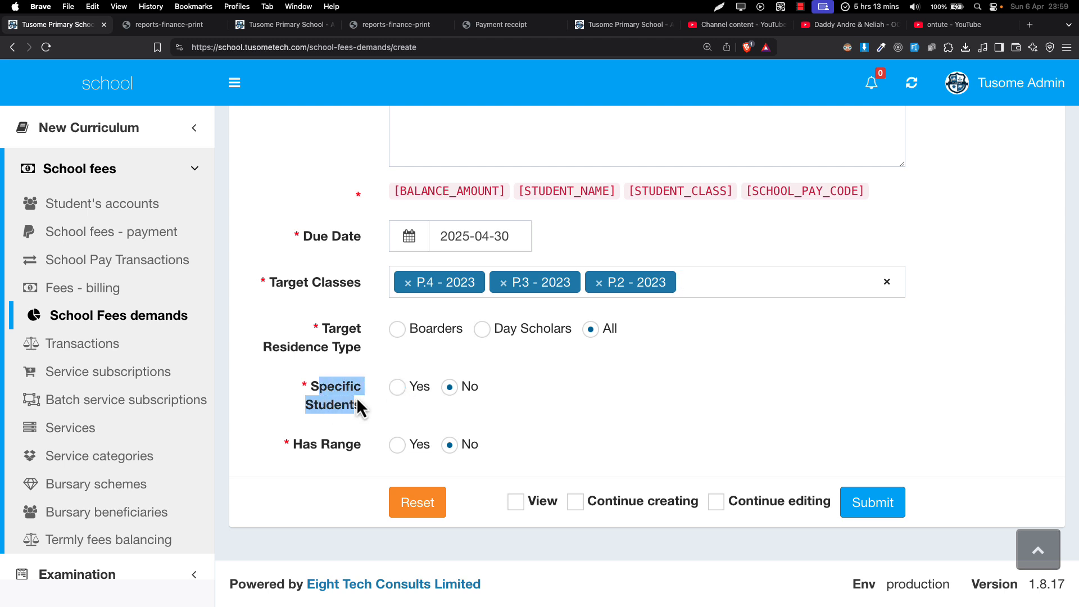
click(399, 392)
click(421, 445)
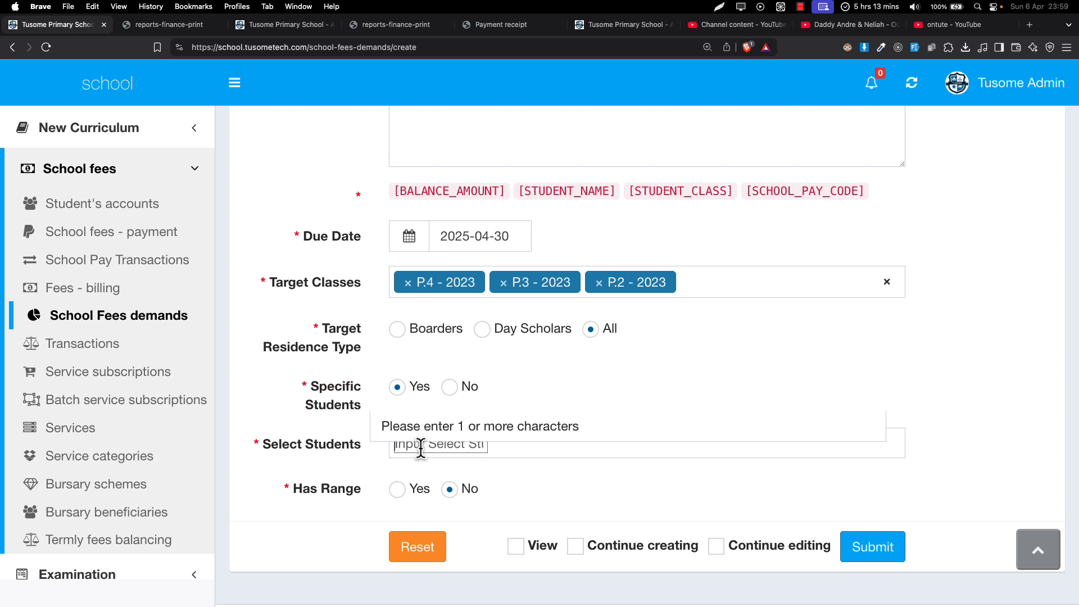
click(450, 387)
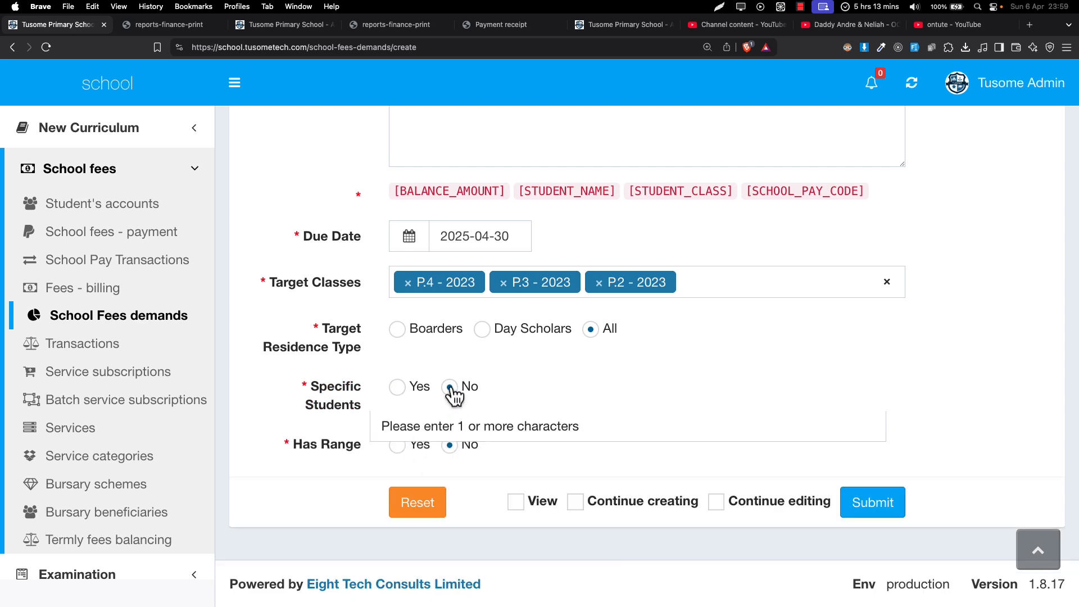
click(366, 397)
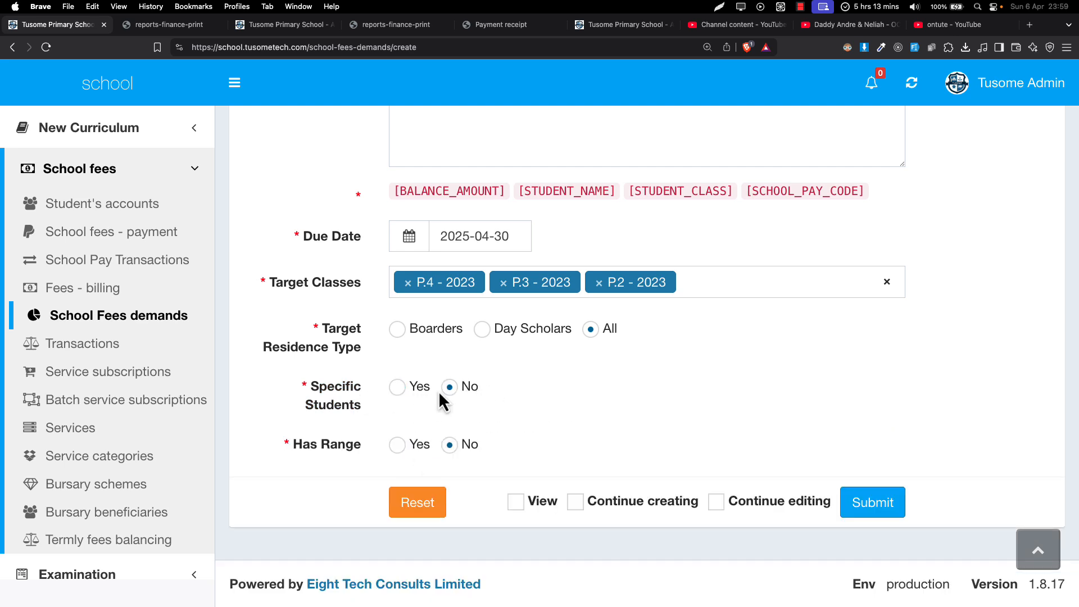
drag(315, 278, 411, 276)
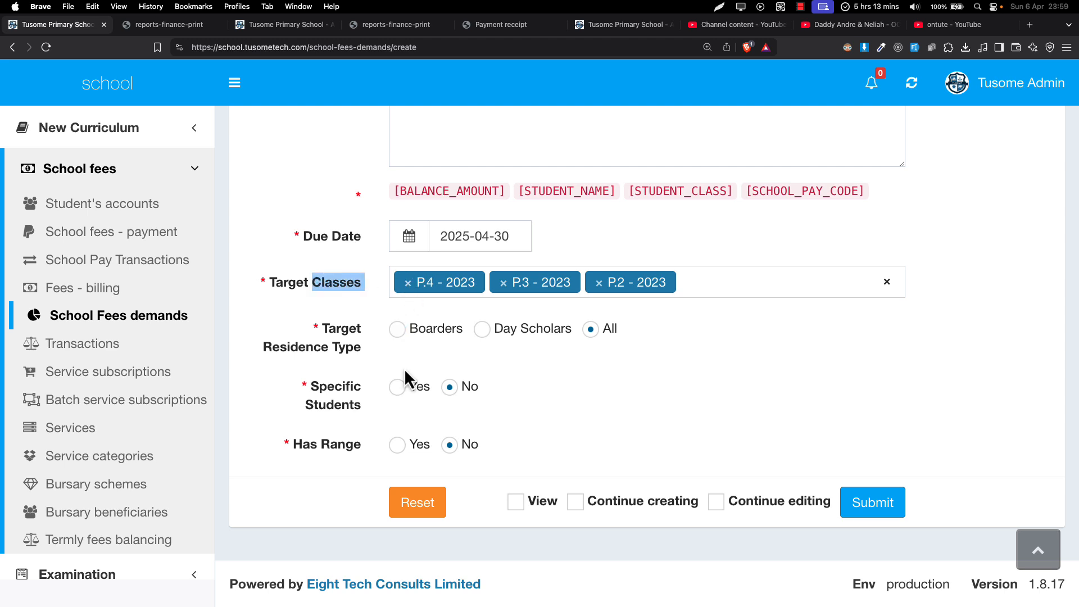
click(402, 396)
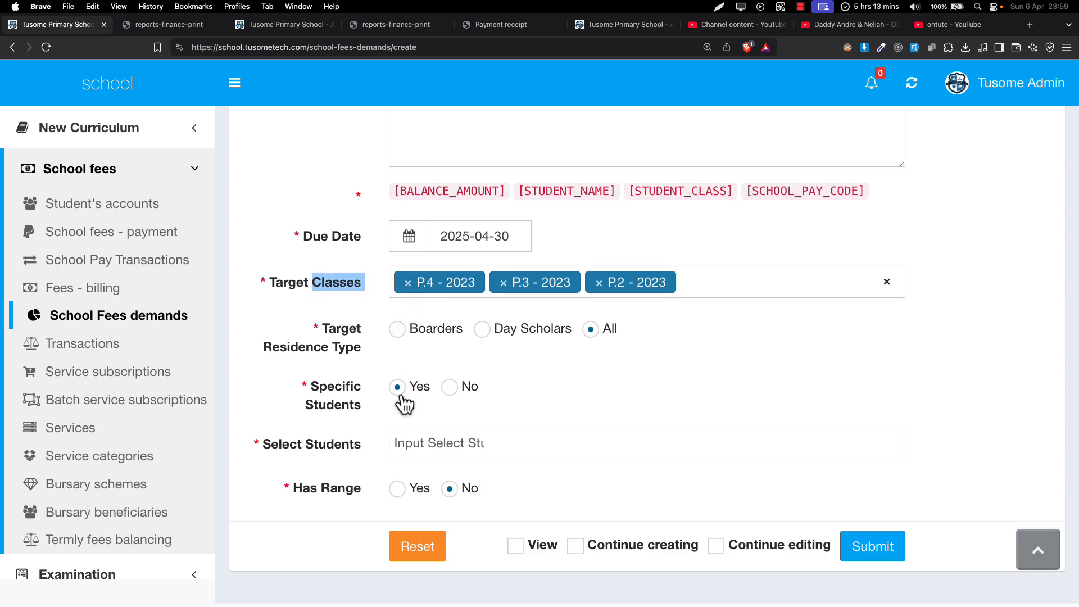
click(460, 388)
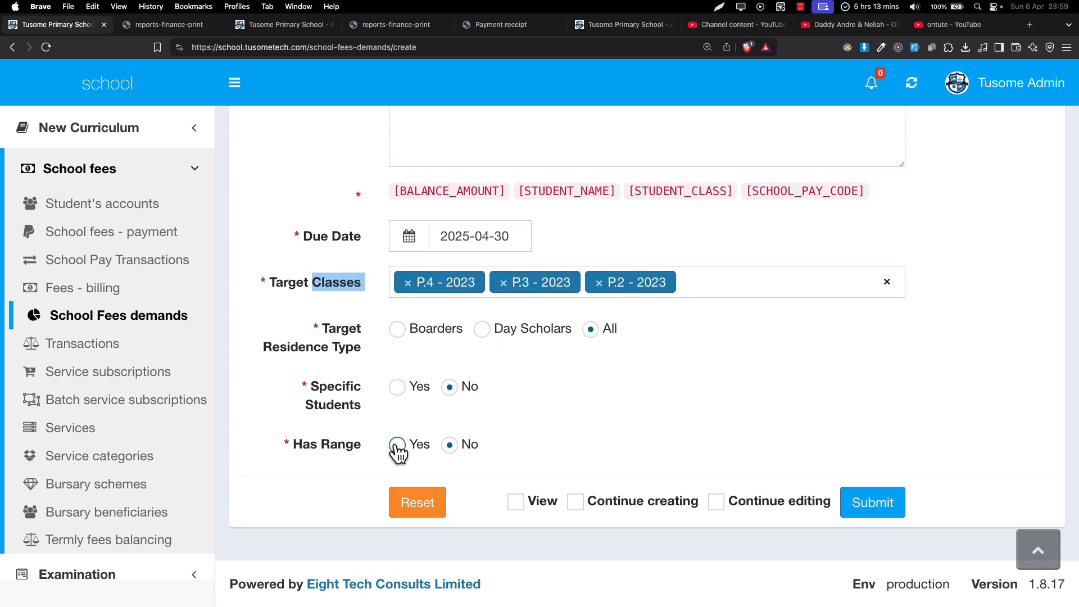
Enable the range with a minimum of 0 and a maximum of 100, and submit the fees demand.
click(398, 447)
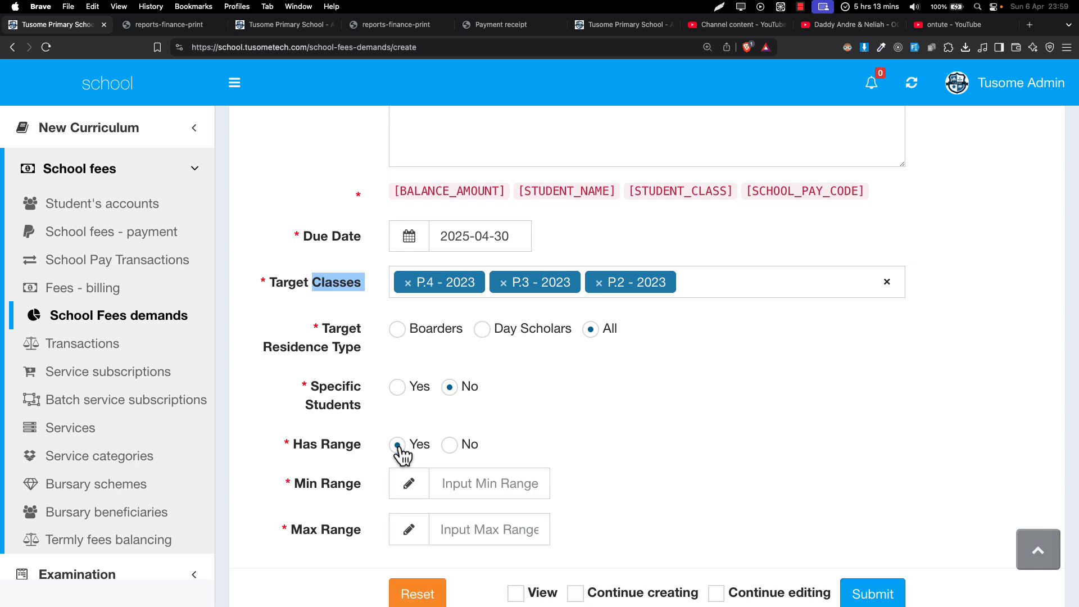
click(470, 483)
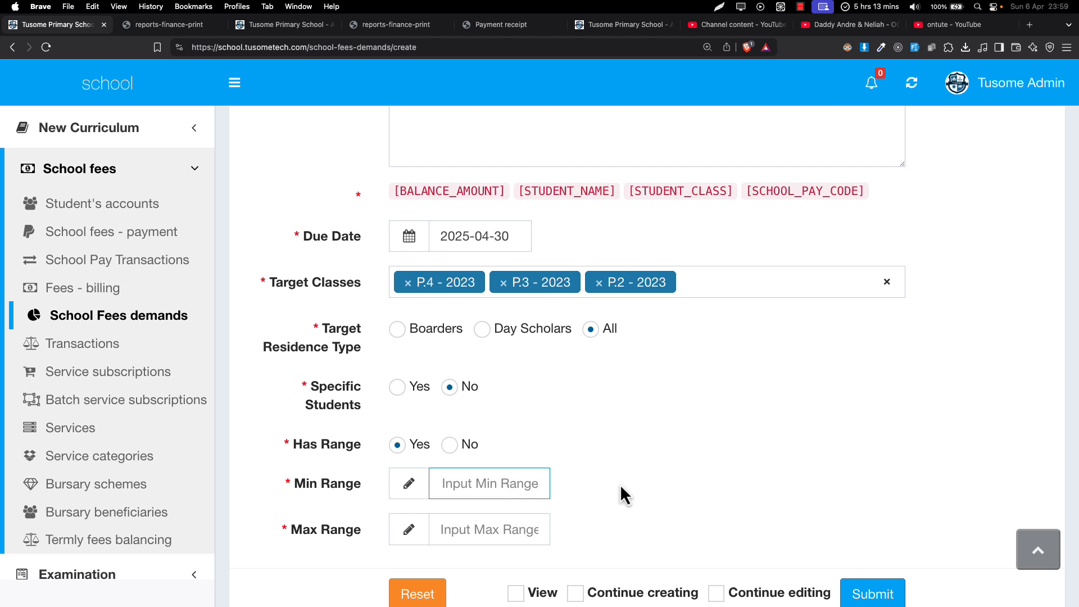
scroll(508, 478, down, 3)
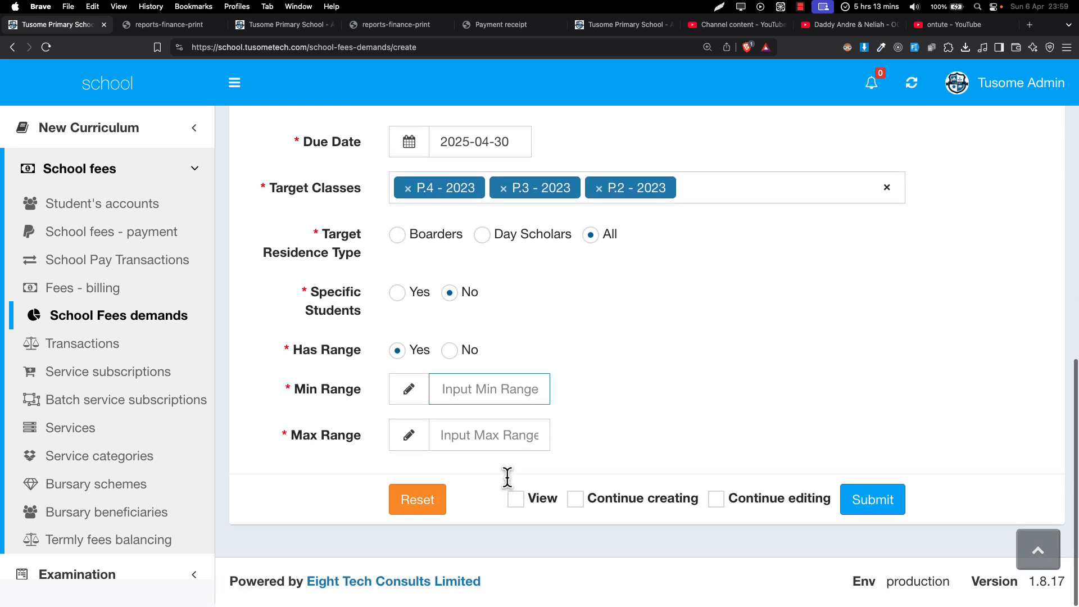
text(0)
click(535, 442)
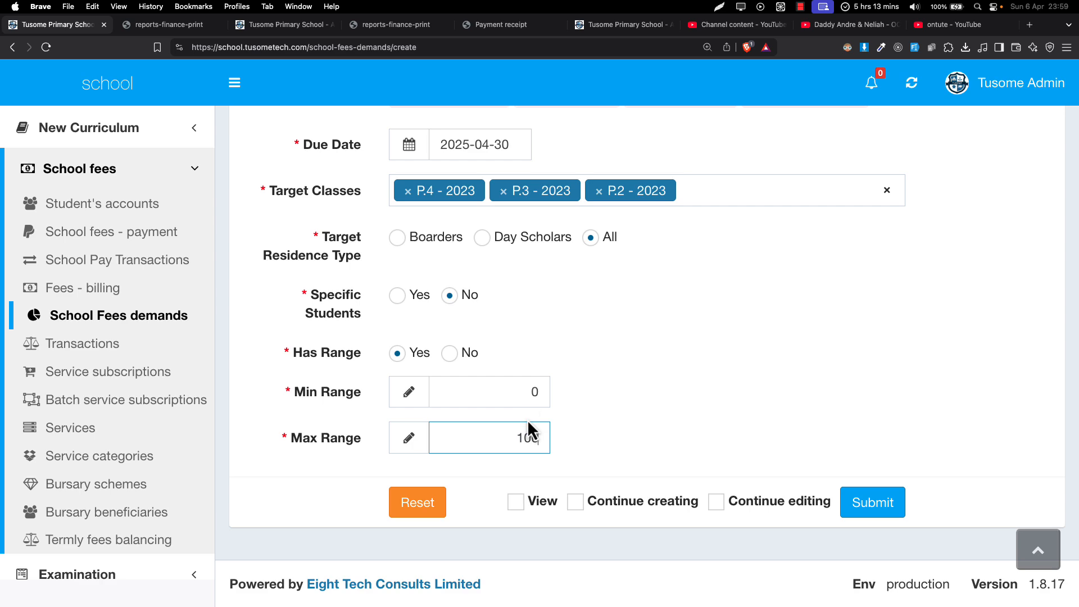
scroll(544, 325, up, 3)
scroll(544, 325, down, 3)
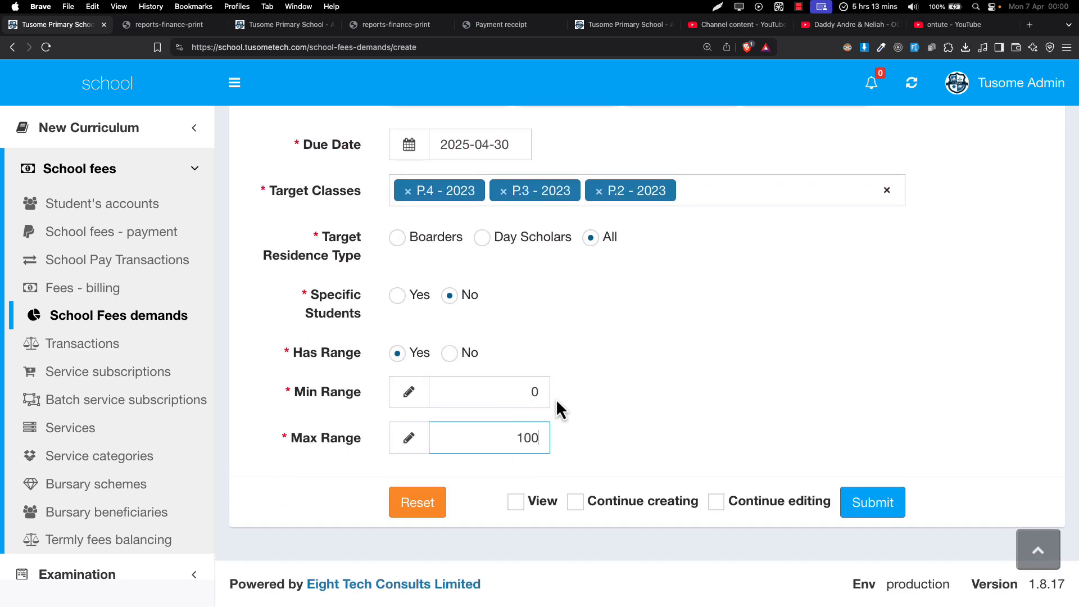
click(877, 505)
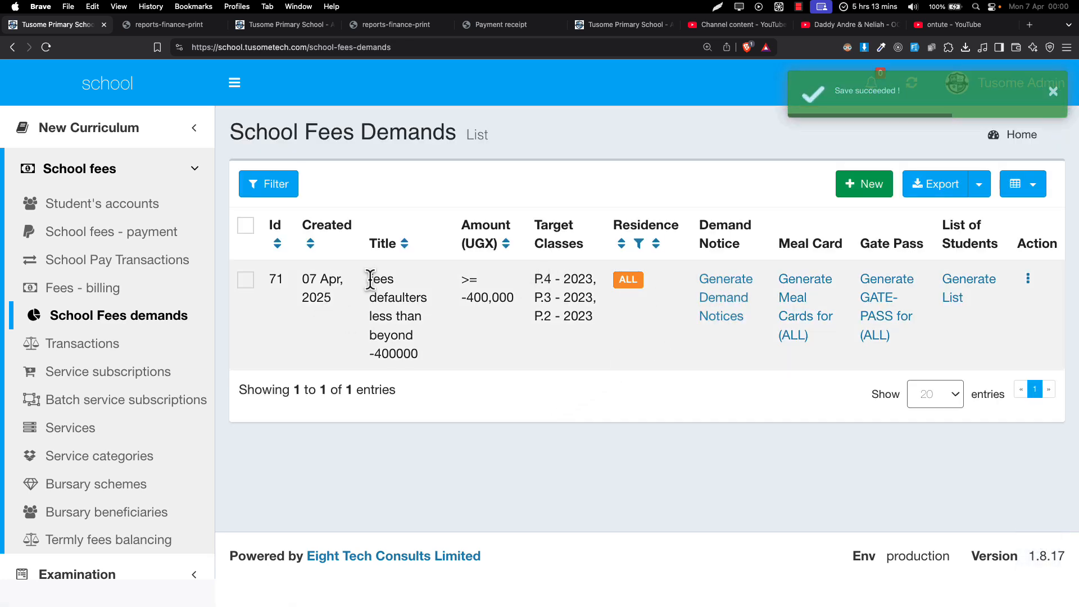
Examine the saved fees demand's target classes, residence type and balance amount condition in the list.
drag(300, 281, 725, 300)
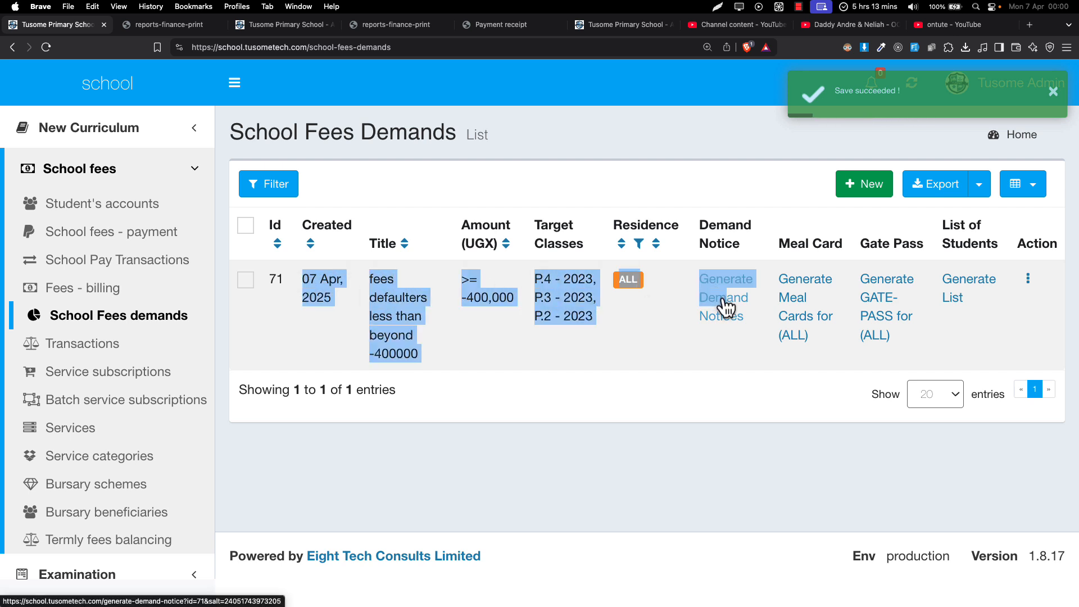
click(577, 310)
drag(554, 274, 557, 317)
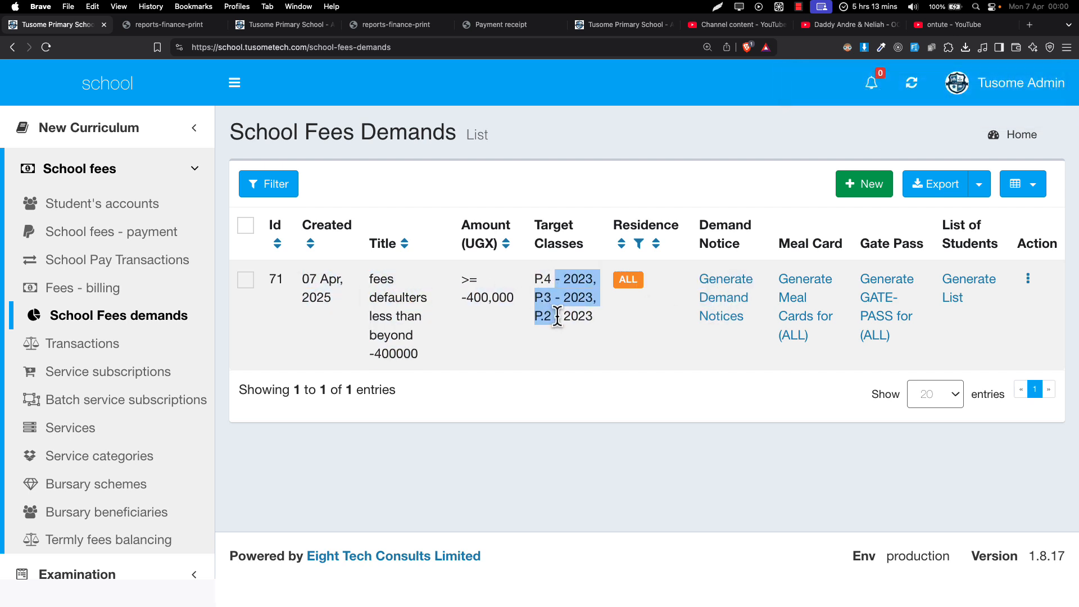
drag(624, 274, 648, 274)
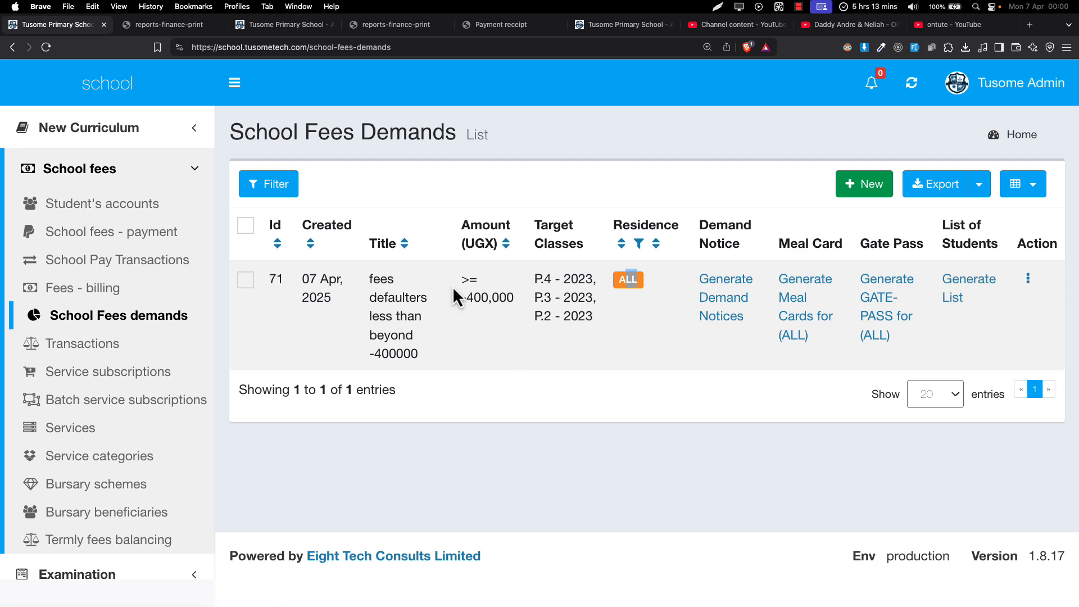
drag(469, 281, 497, 298)
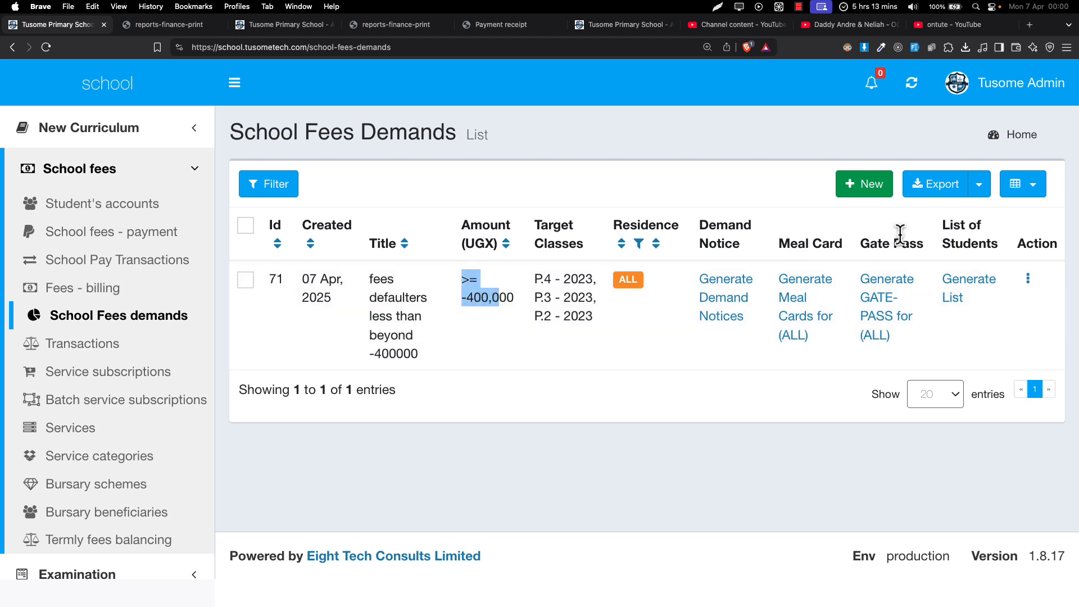
Generate the list of students for the saved demand, copy its PDF link and open the PDF file.
click(962, 287)
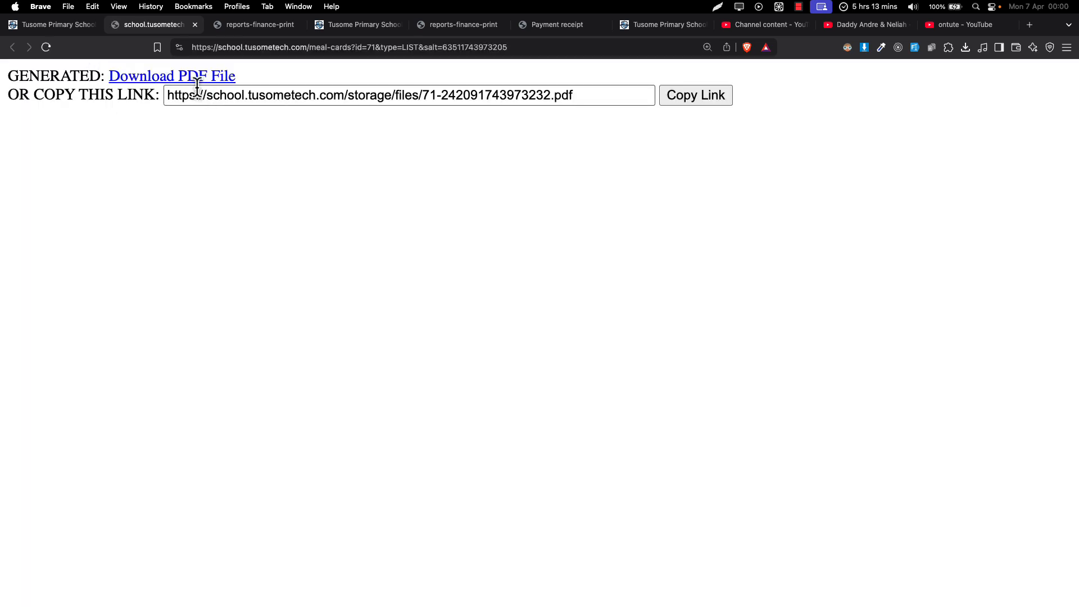
click(683, 101)
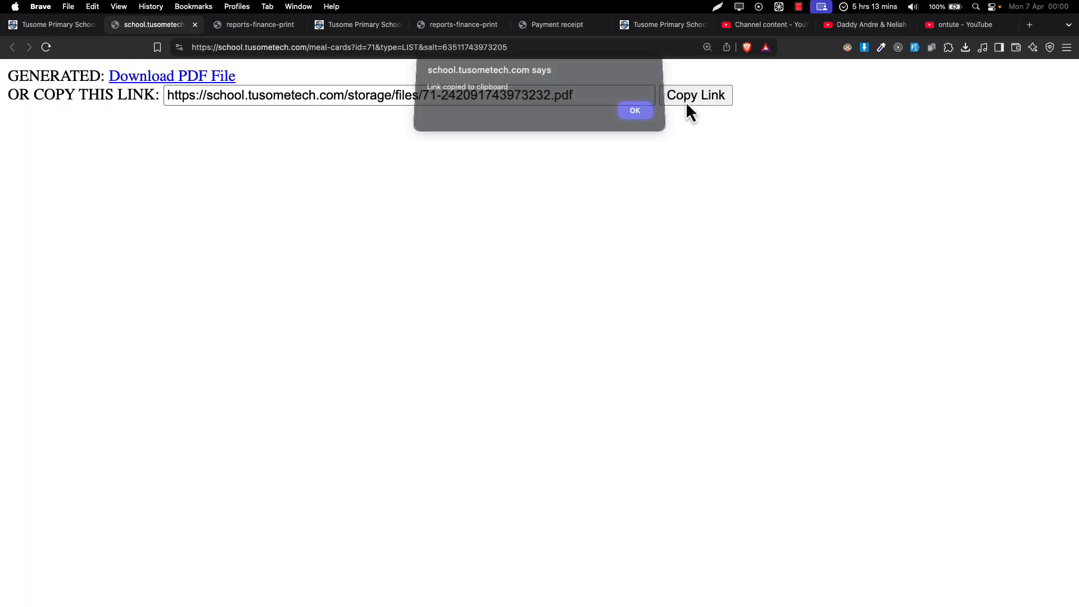
click(636, 115)
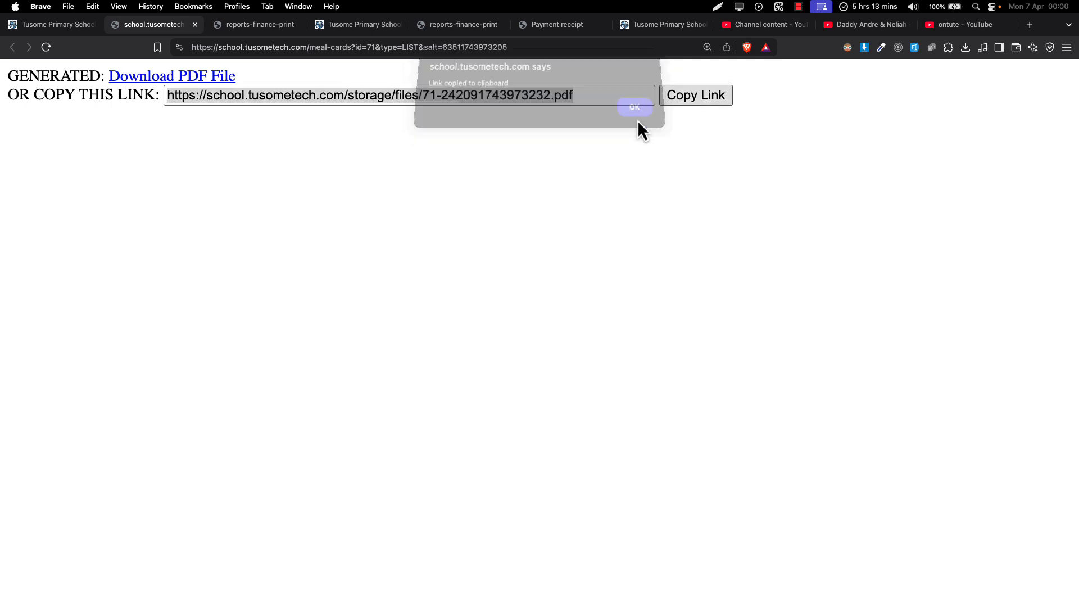
click(196, 79)
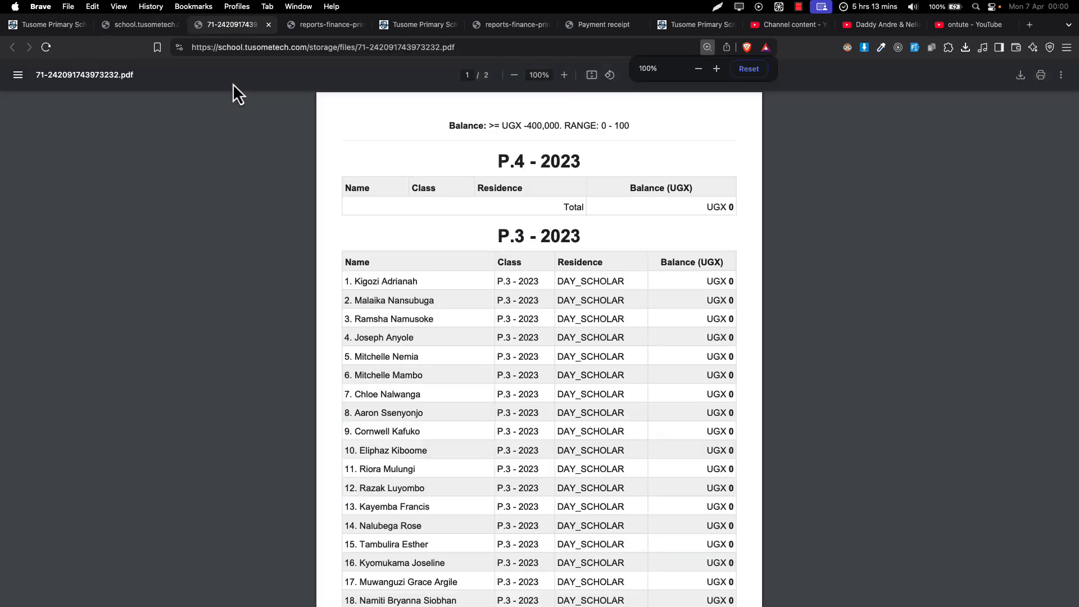
Enlarge the student list PDF to 125% and examine the balance condition in its heading.
scroll(380, 281, up, 2)
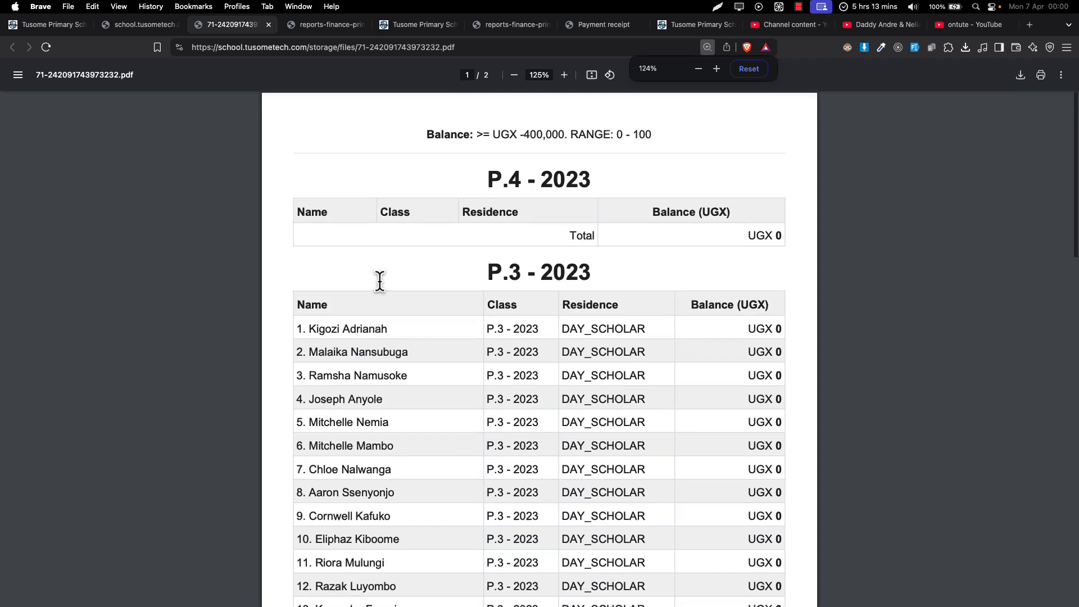
drag(430, 135, 517, 132)
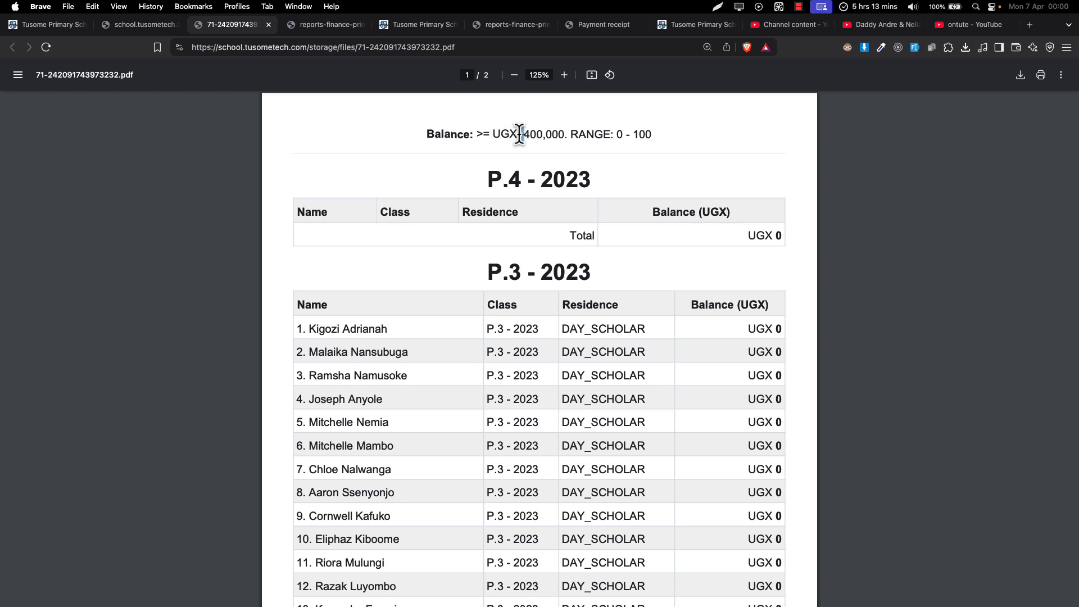
drag(520, 134, 562, 133)
Search Google in a new browser tab for images of a "number line".
click(1028, 27)
text(number line)
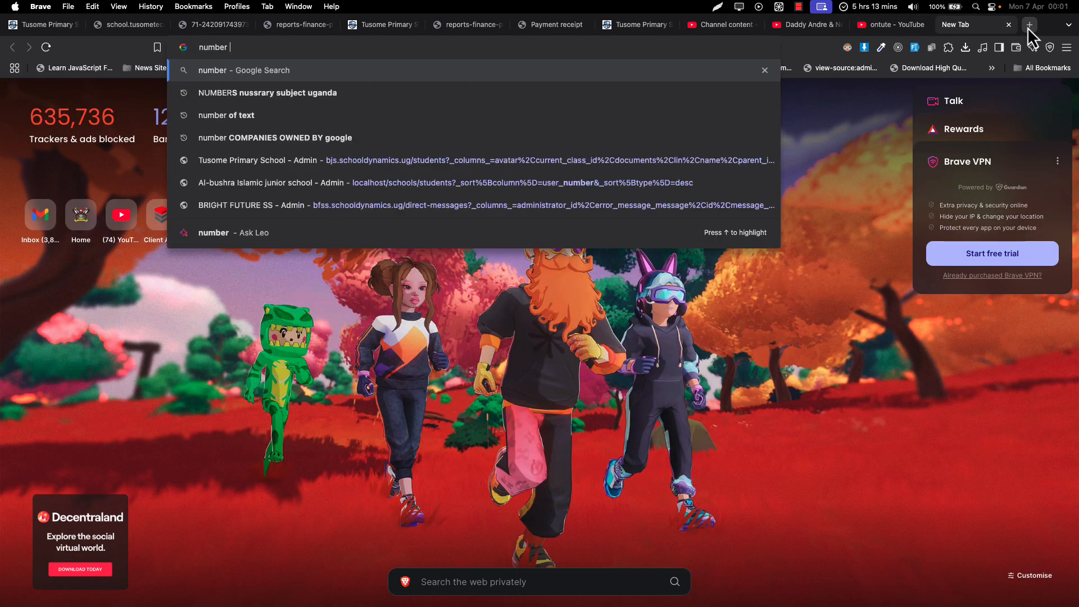
key(Return)
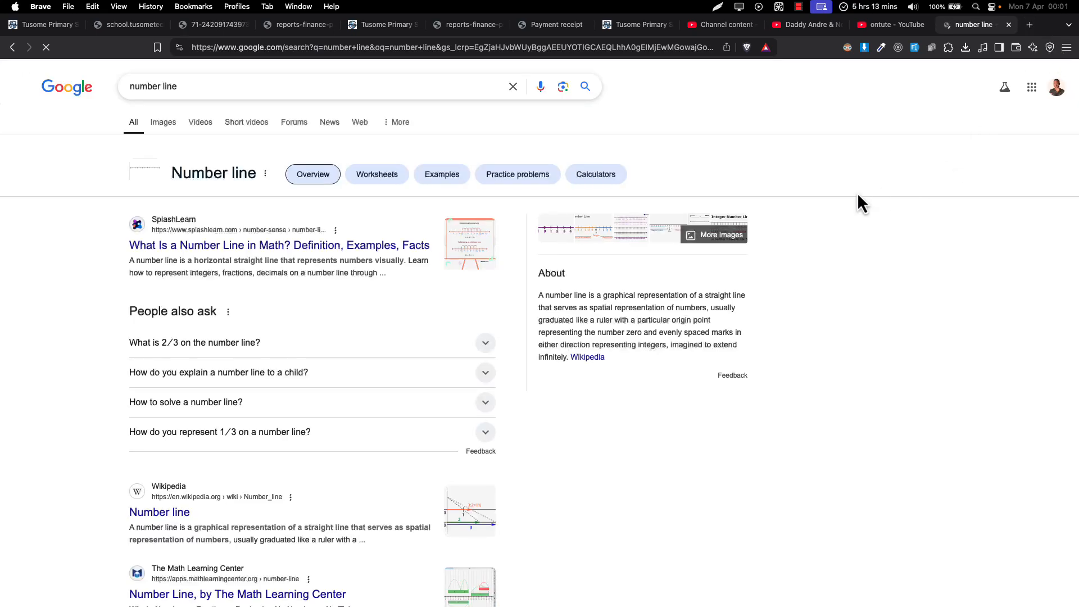
click(163, 138)
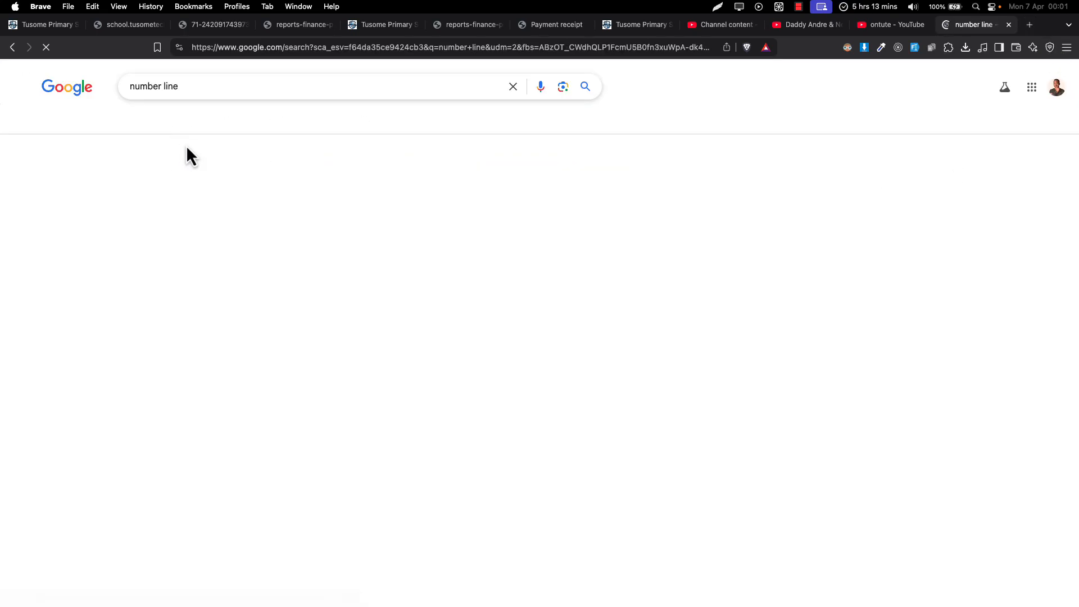
Open the BYJU'S -6 to 6 number line image in its own tab, place it beside the student list PDF and enlarge it.
click(179, 248)
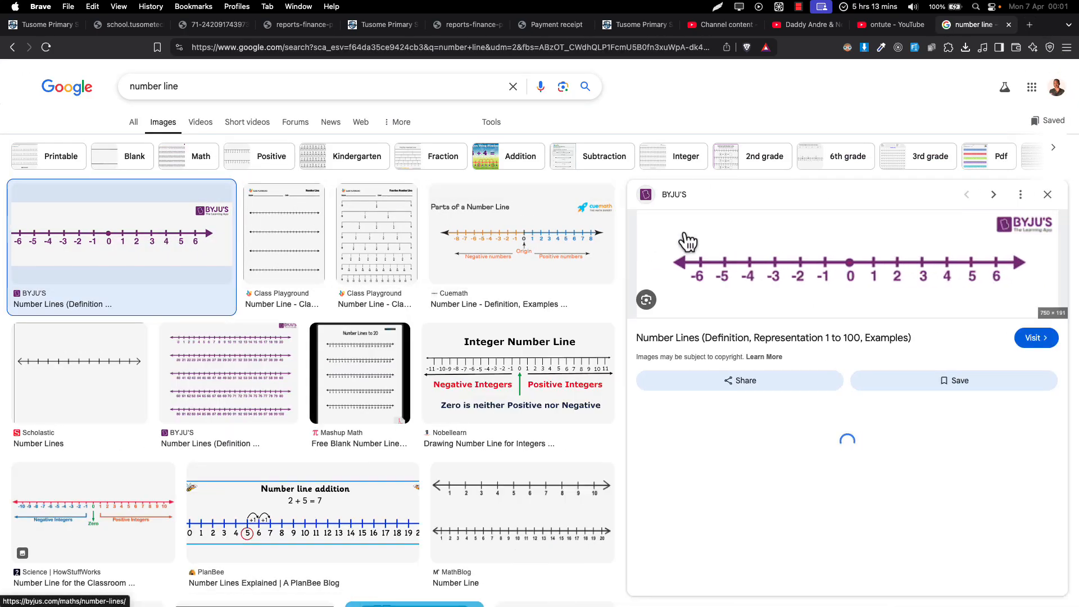
right_click(722, 237)
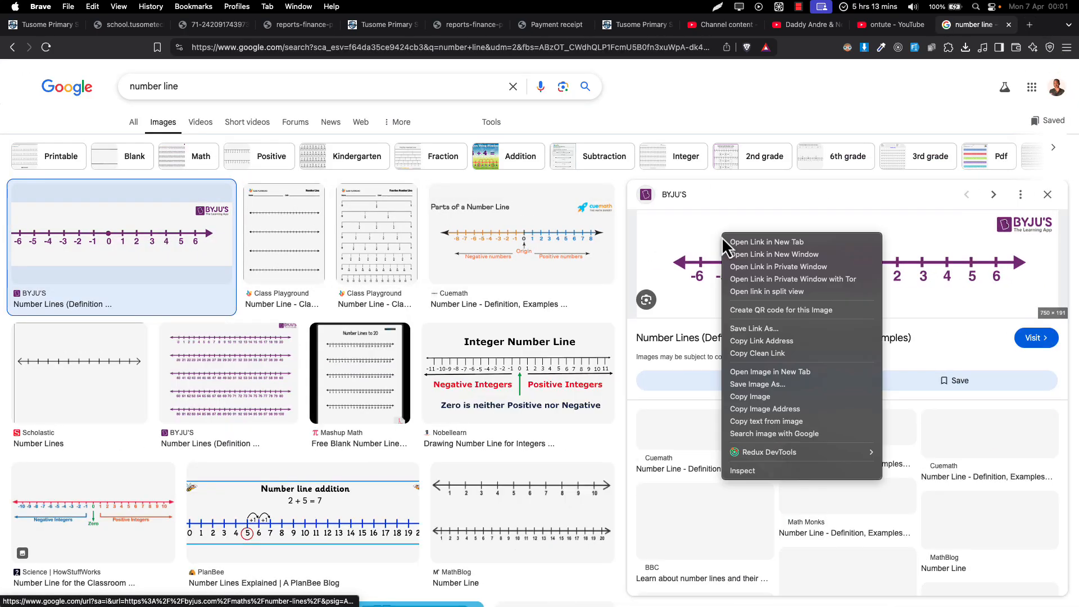
click(757, 372)
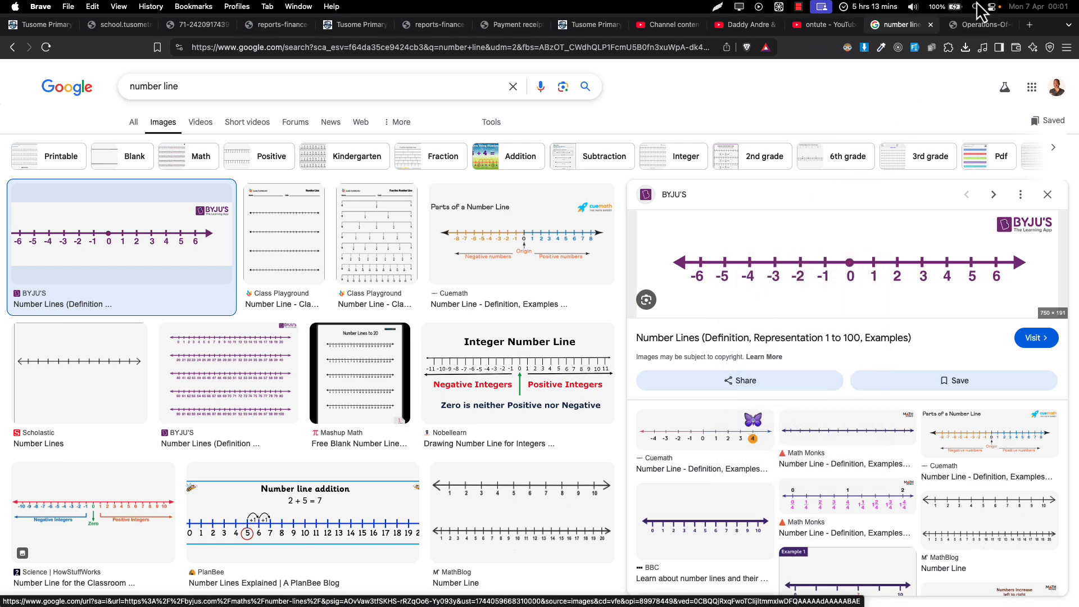
click(971, 28)
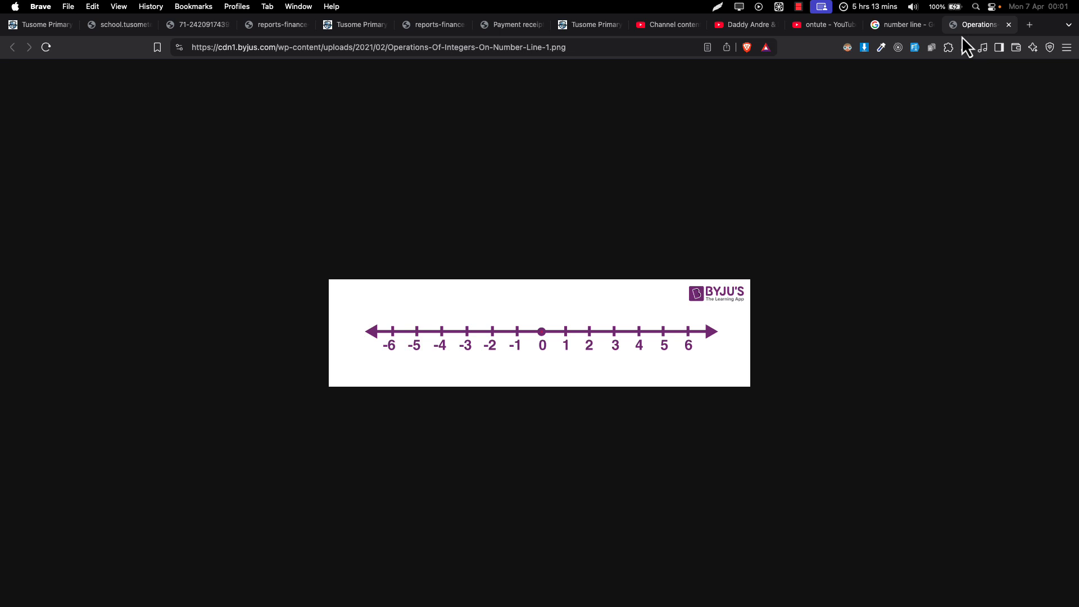
drag(962, 36, 254, 28)
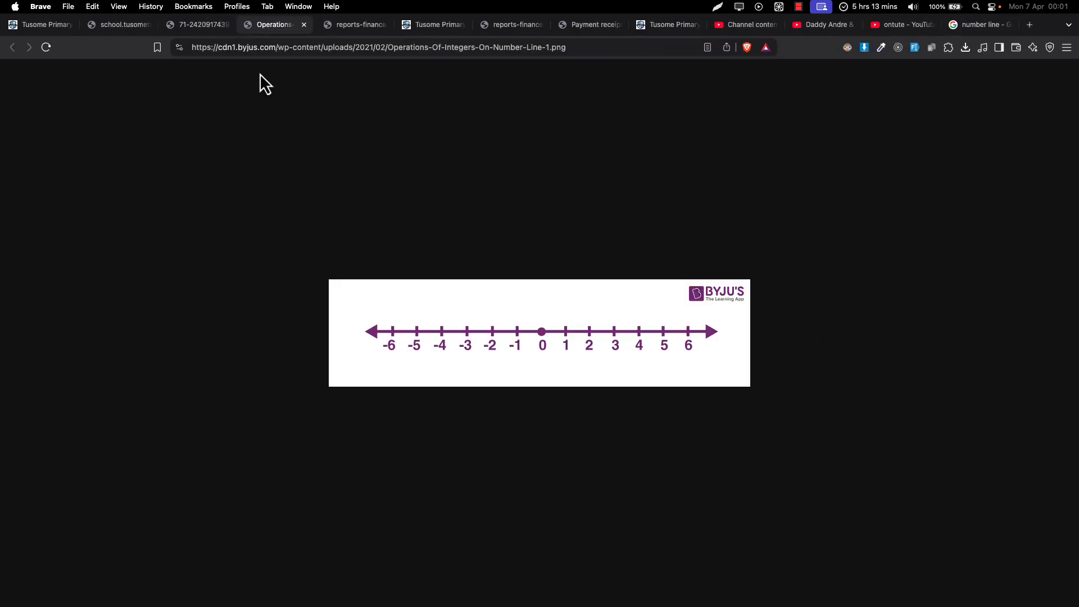
scroll(360, 255, up, 3)
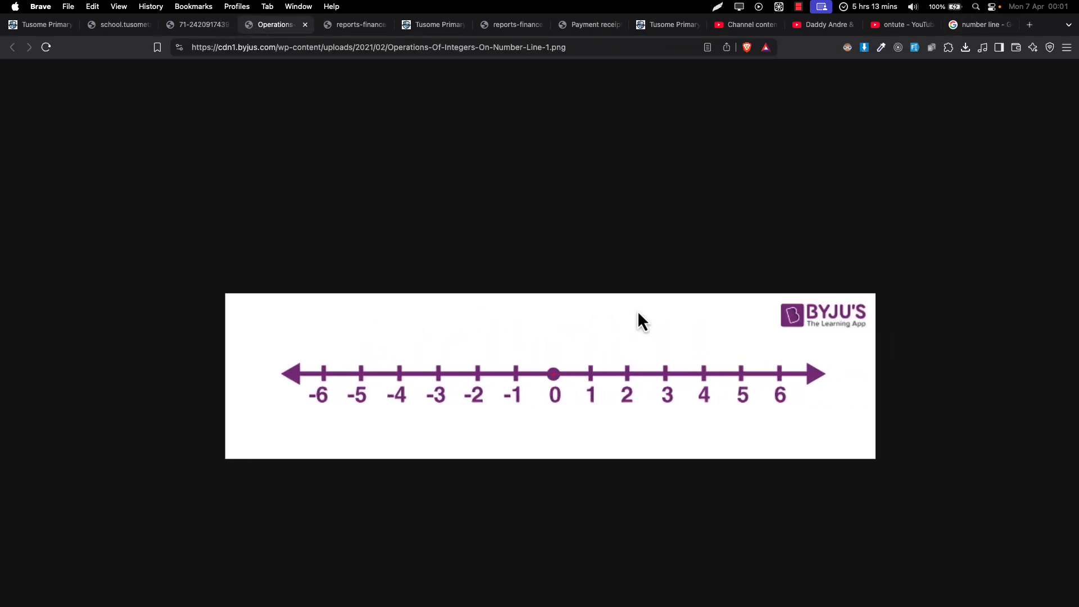
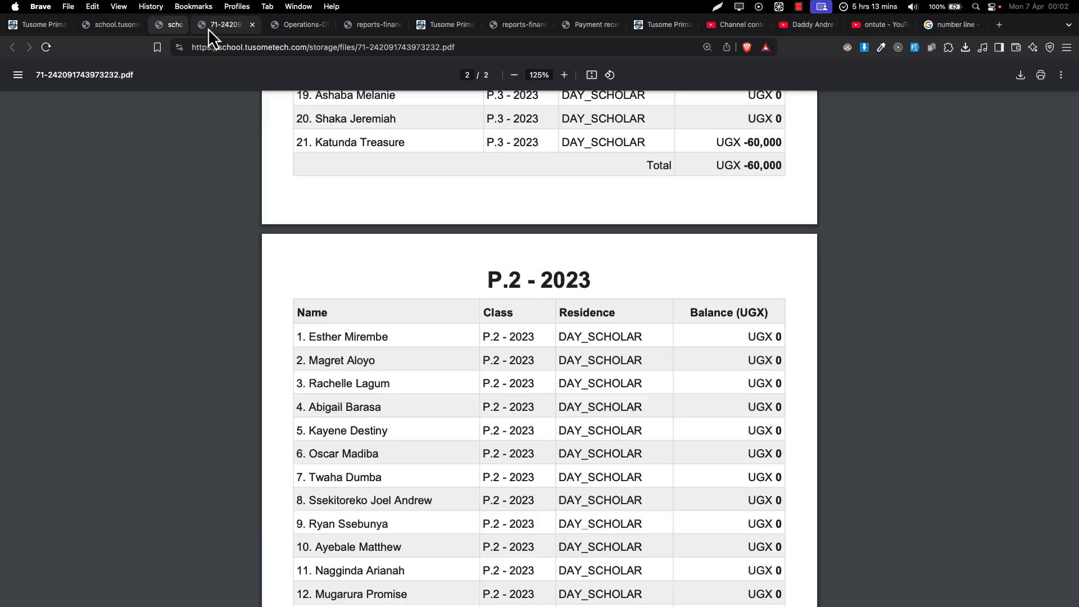
Open the new student list PDF with the <= UGX -400,000 condition and enlarge its heading.
click(116, 27)
click(181, 79)
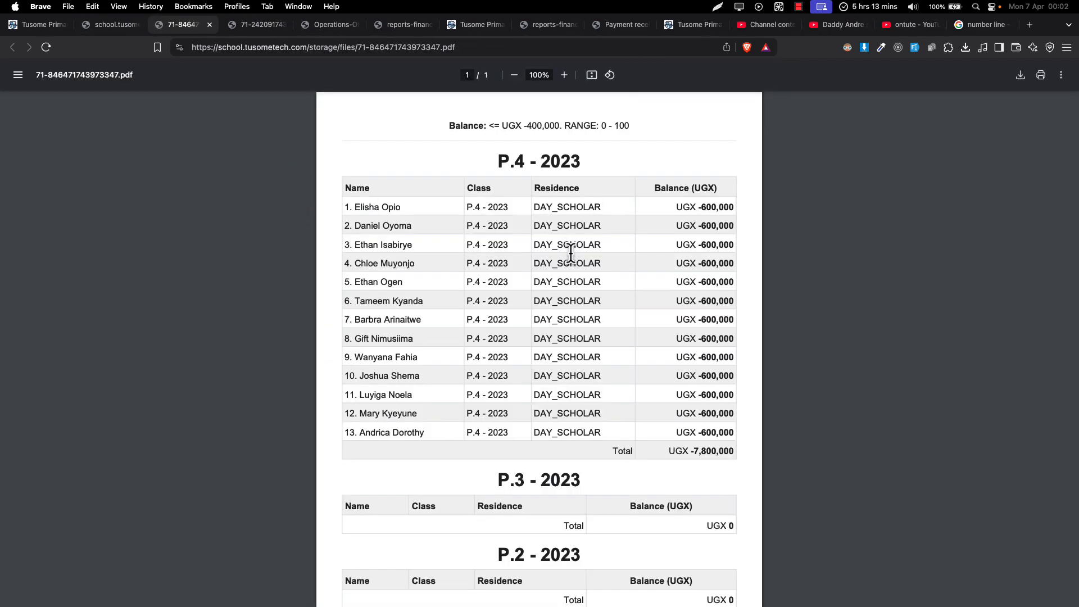
scroll(571, 252, up, 5)
scroll(571, 252, down, 3)
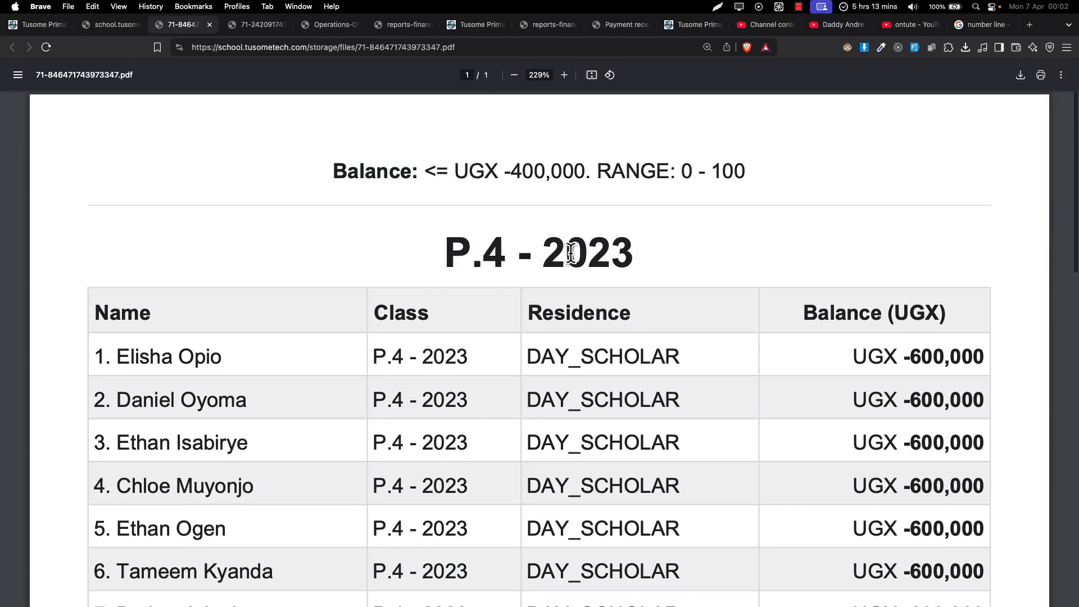
Compare the earlier student list and the number line with the balance condition in the new PDF's heading.
click(263, 29)
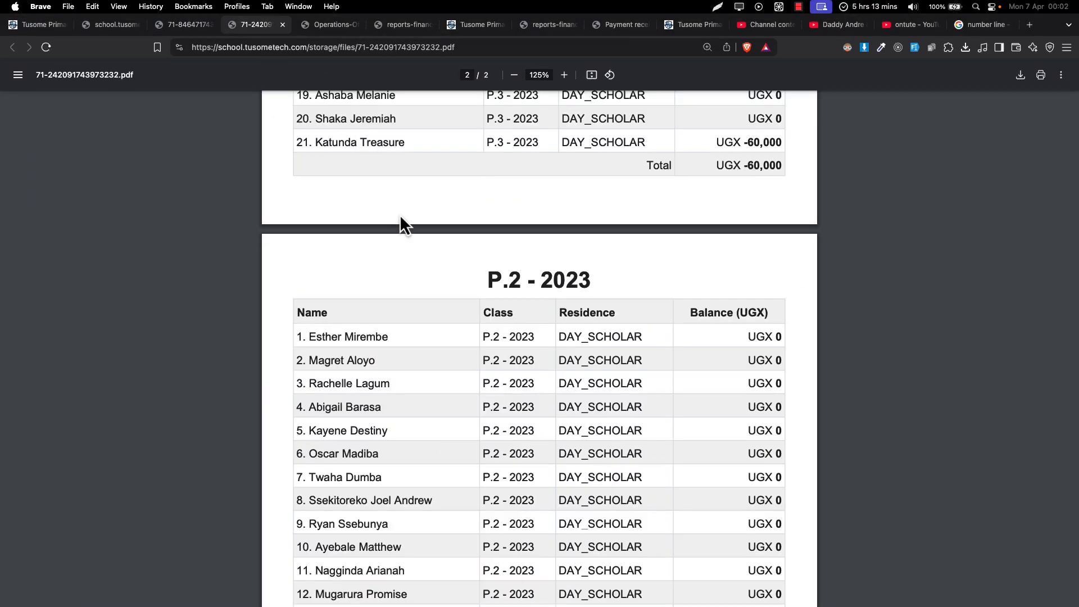
scroll(450, 255, up, 5)
click(334, 32)
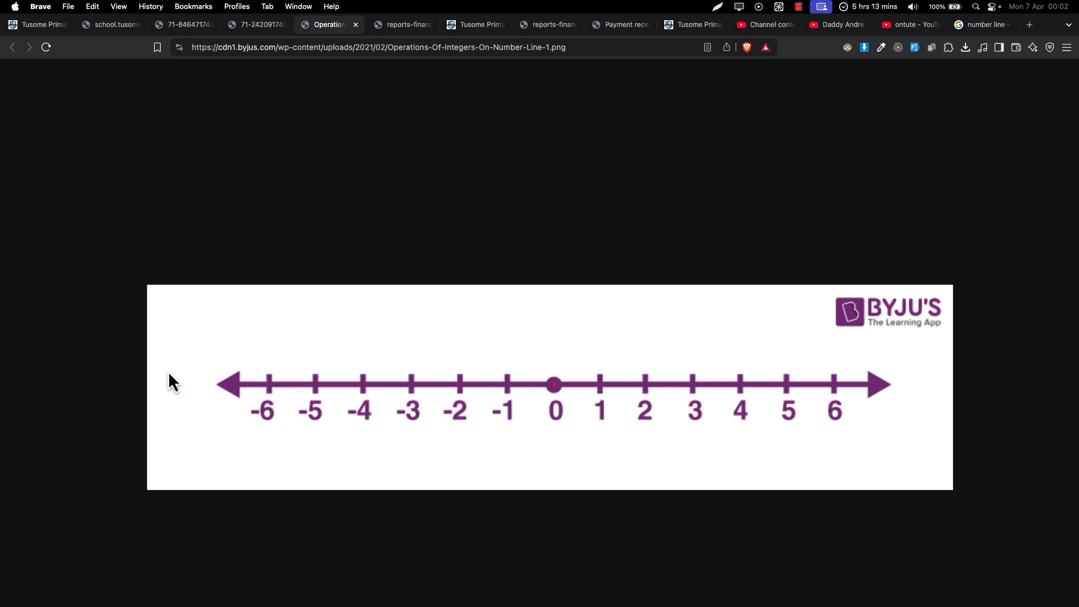
click(185, 25)
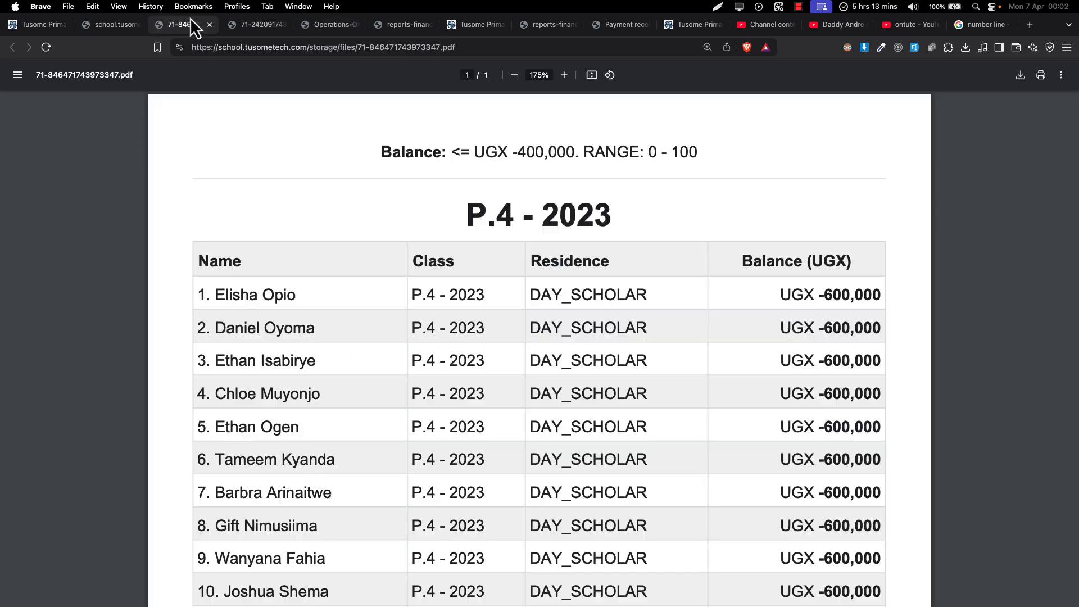
drag(491, 157, 434, 158)
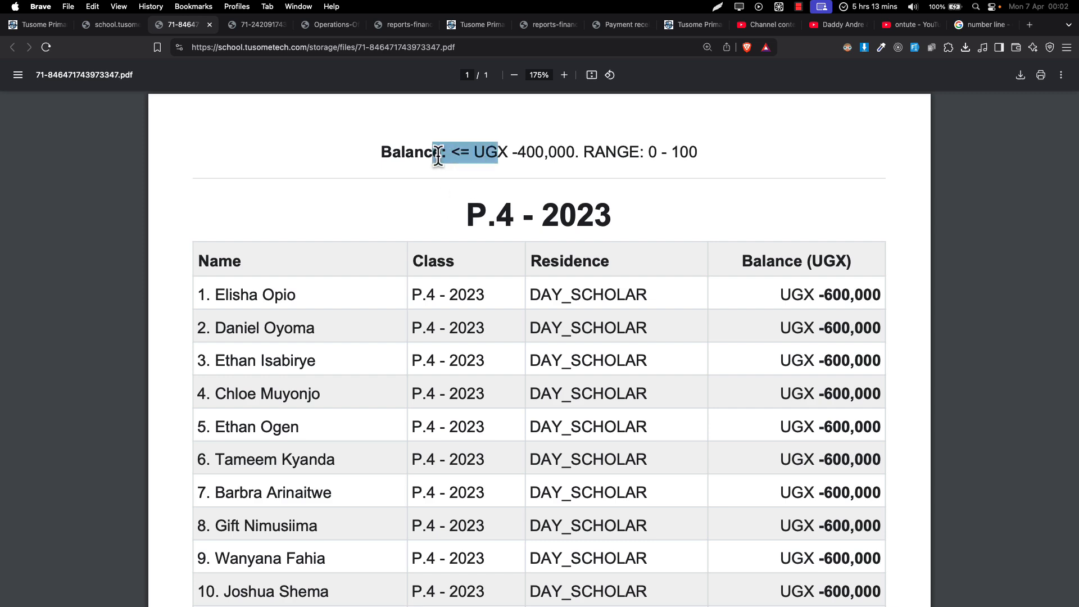
scroll(495, 190, down, 1)
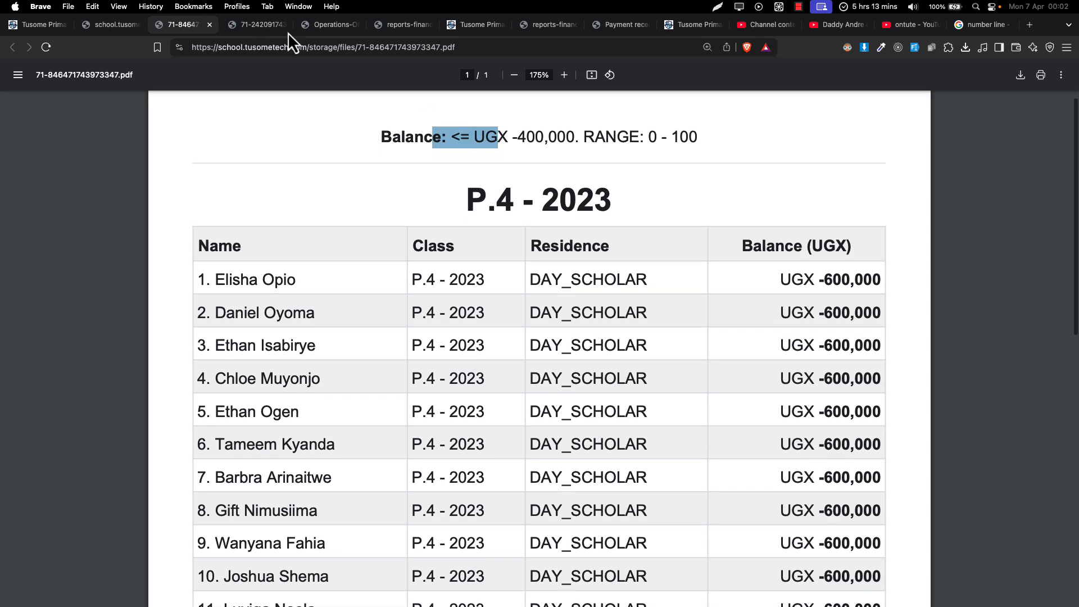
Close the earlier student list PDF with the >= condition and return to the <= UGX -400,000 list.
click(271, 25)
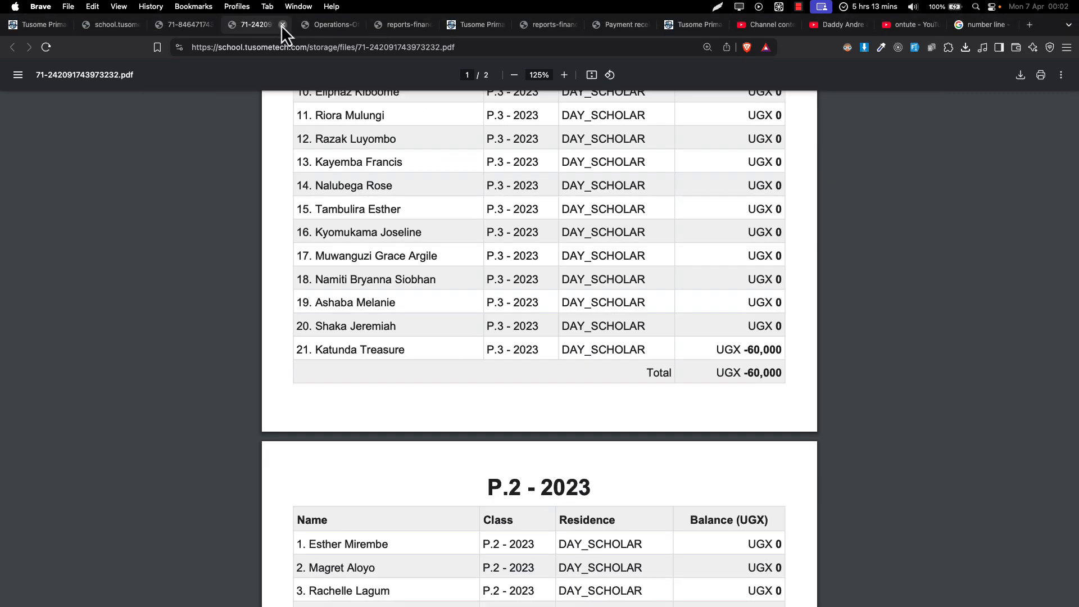
click(282, 24)
click(207, 31)
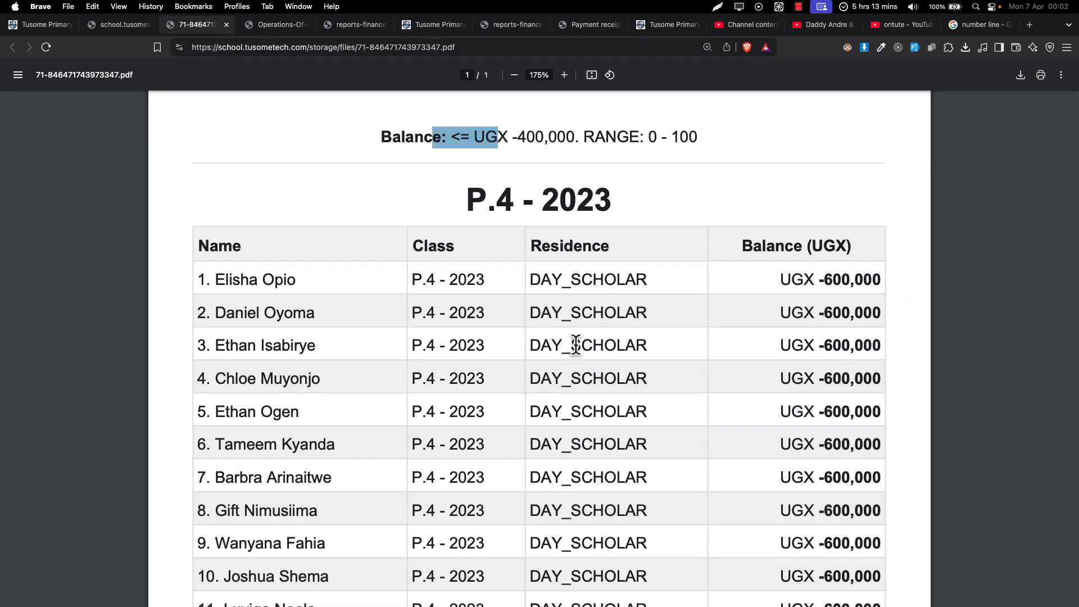
Examine the balance condition and the 0 - 100 range in the student list's heading.
scroll(575, 344, down, 3)
scroll(576, 344, up, 3)
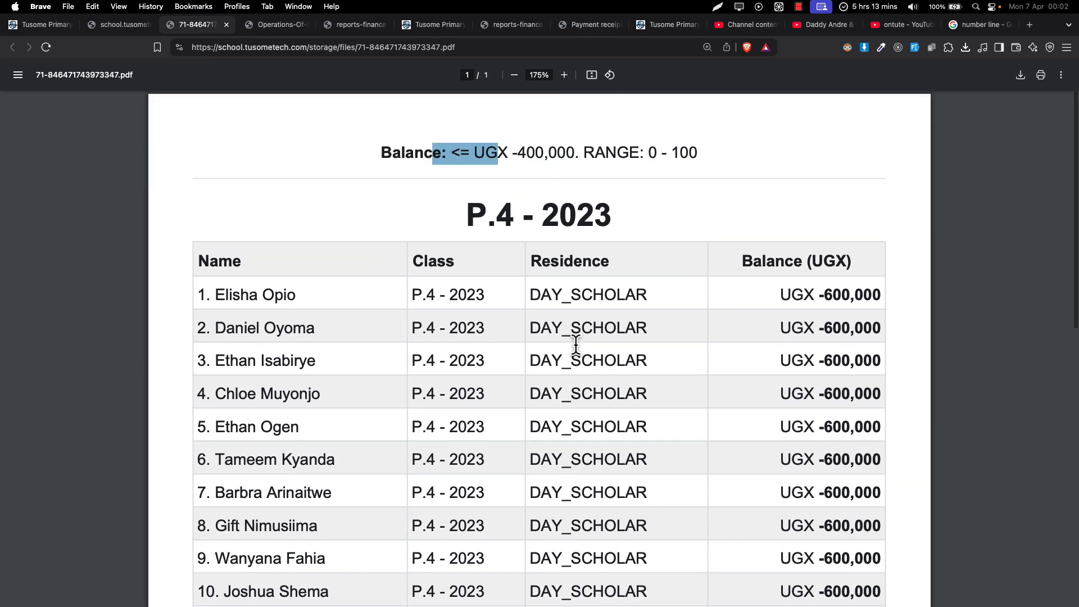
scroll(577, 344, down, 1)
scroll(575, 344, up, 1)
drag(453, 155, 528, 169)
drag(641, 151, 711, 157)
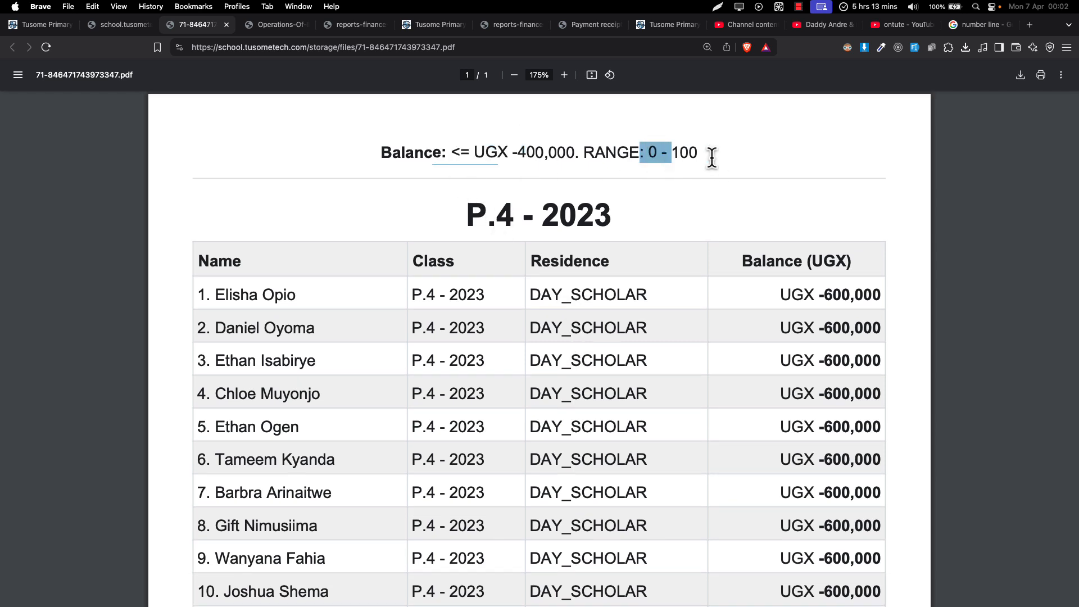
click(711, 158)
drag(630, 145, 701, 139)
mouse_move(646, 152)
mouse_down()
mouse_move(674, 155)
mouse_move(658, 167)
mouse_up()
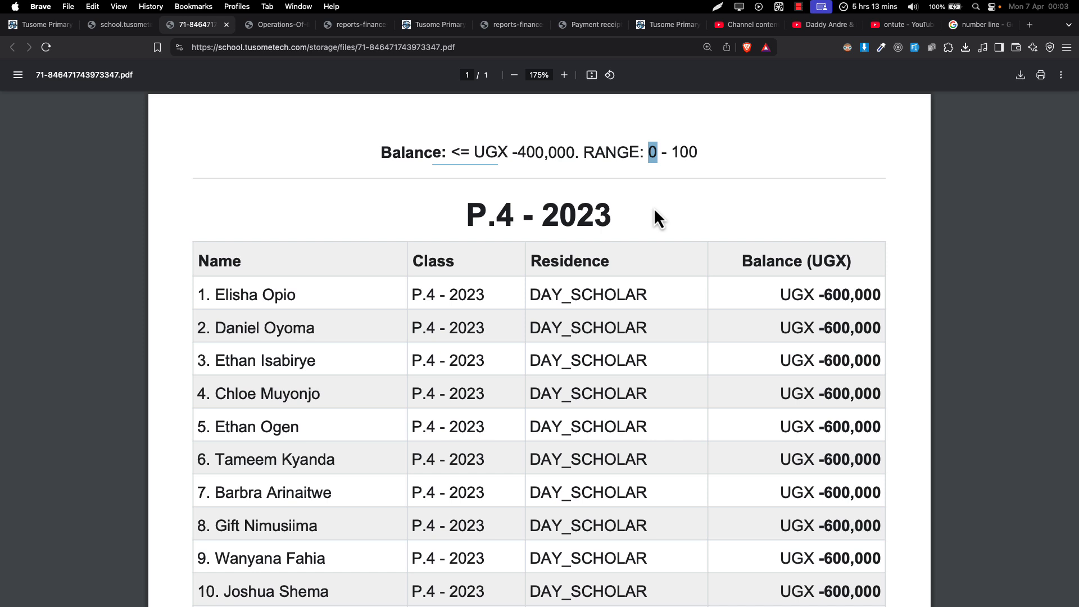
Review the P.4, P.3 and P.2 class sections of the student list for students meeting the condition.
scroll(655, 209, down, 3)
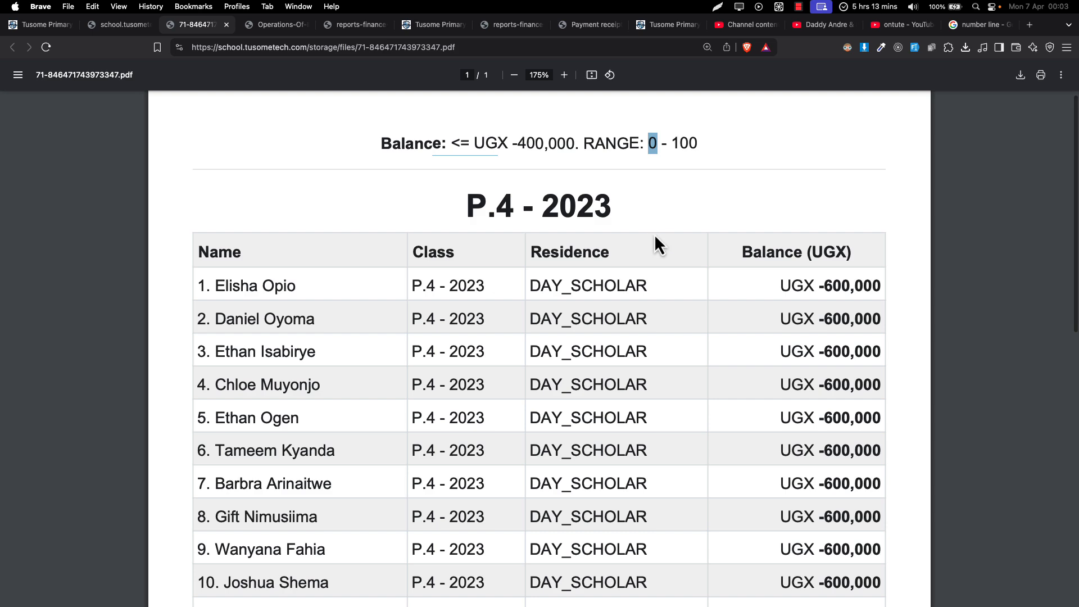
scroll(654, 234, up, 2)
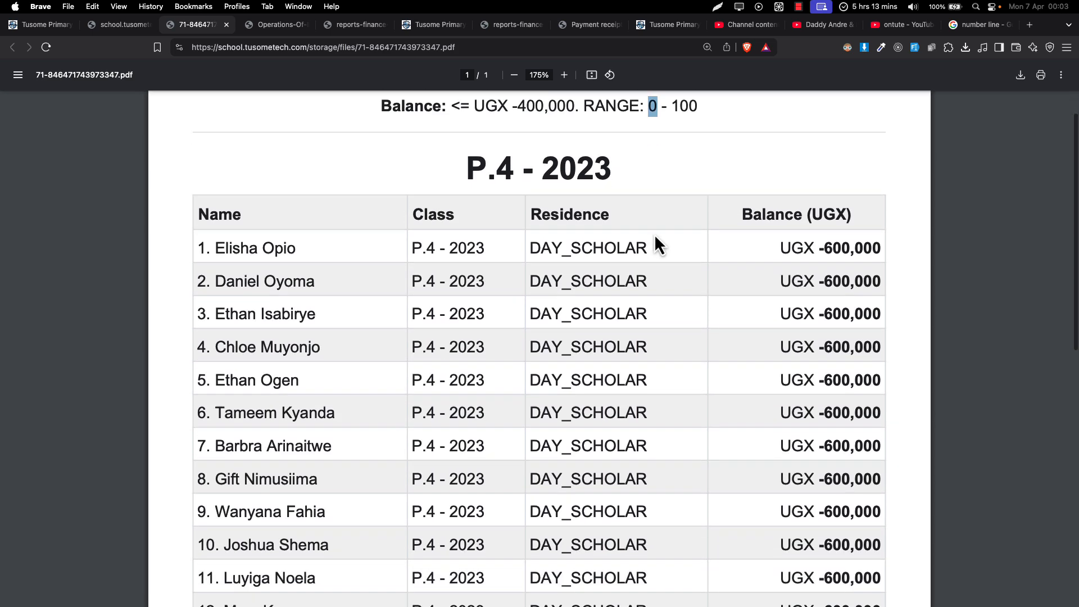
scroll(655, 236, down, 10)
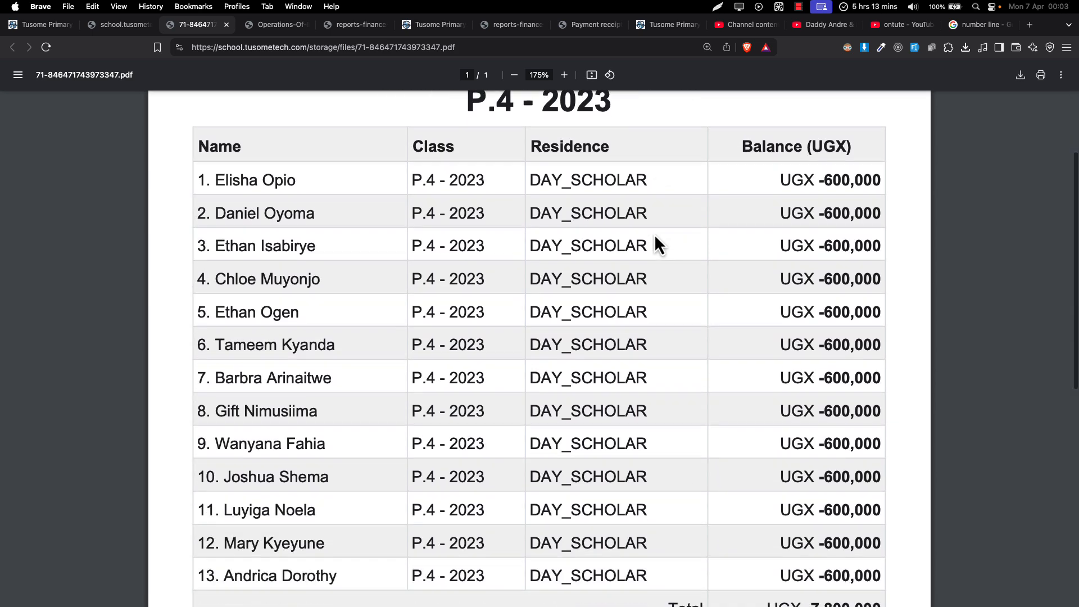
drag(469, 209, 533, 209)
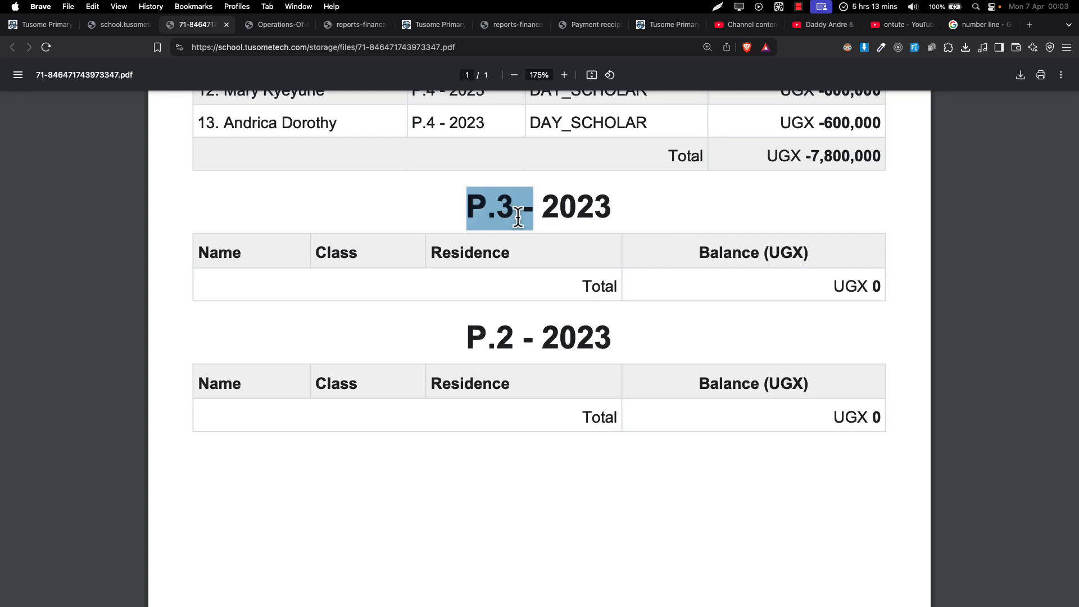
drag(487, 338, 566, 339)
scroll(566, 339, up, 10)
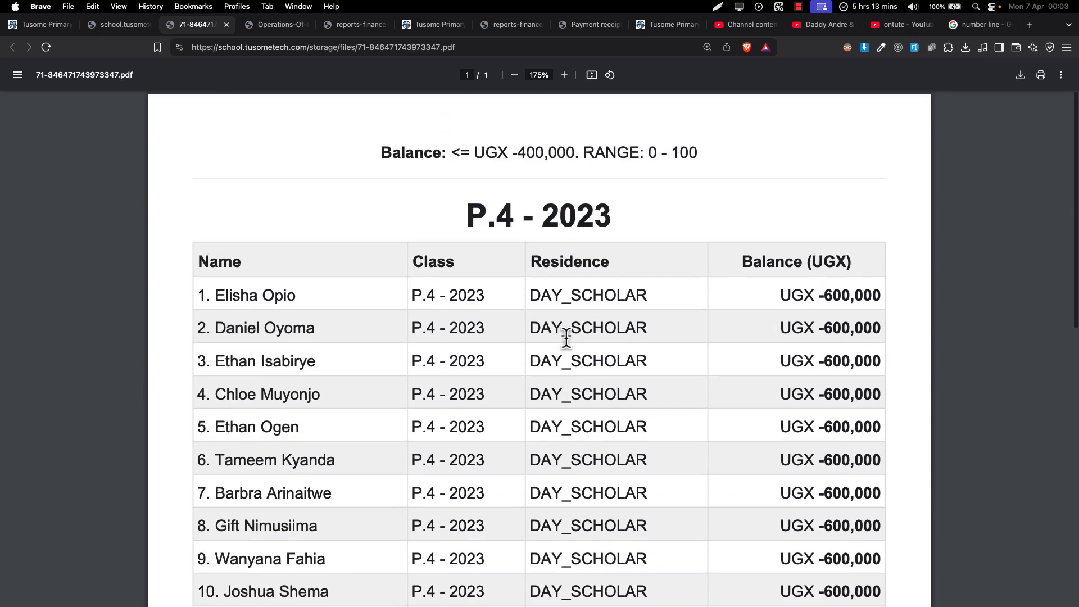
scroll(566, 338, down, 10)
scroll(567, 339, up, 9)
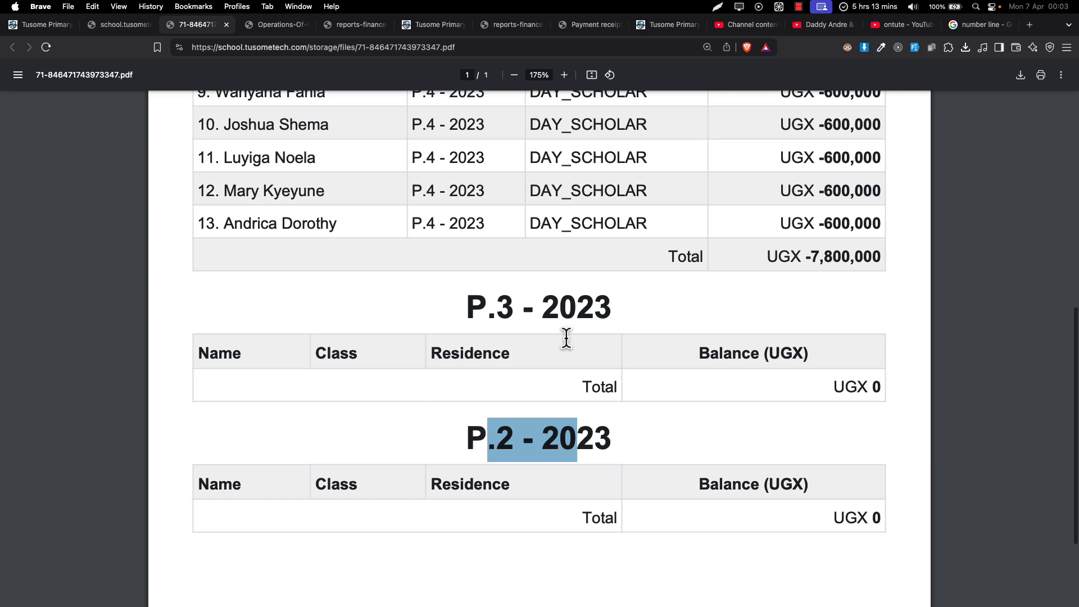
scroll(566, 338, up, 2)
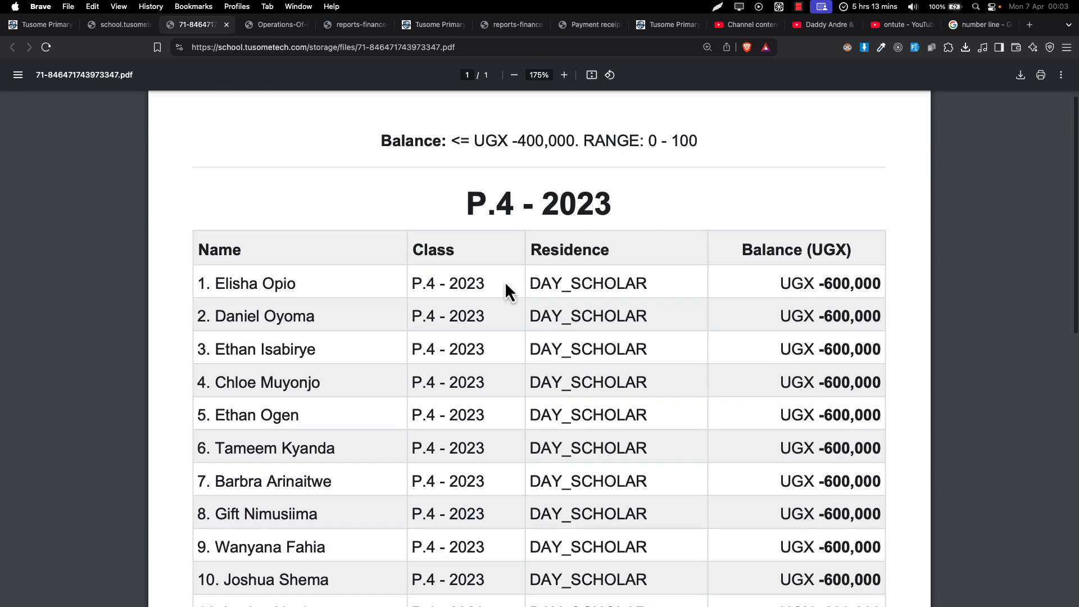
Examine the Class, Residence and Balance columns of the student list, including the total of each class.
double_click(423, 248)
drag(569, 246, 609, 242)
drag(794, 250, 861, 254)
scroll(860, 254, down, 8)
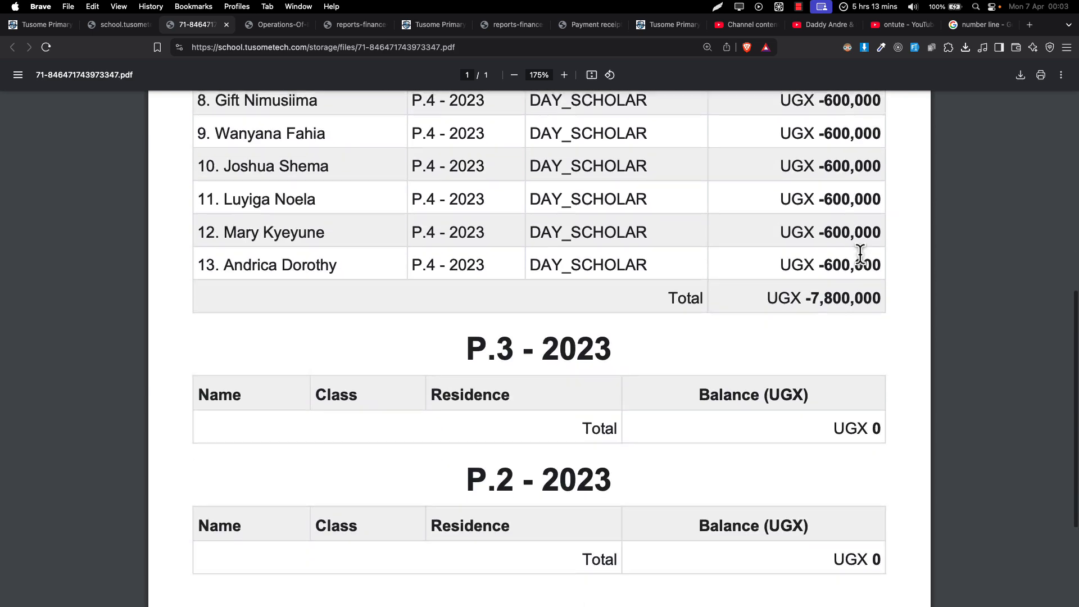
scroll(861, 254, up, 2)
scroll(861, 254, up, 6)
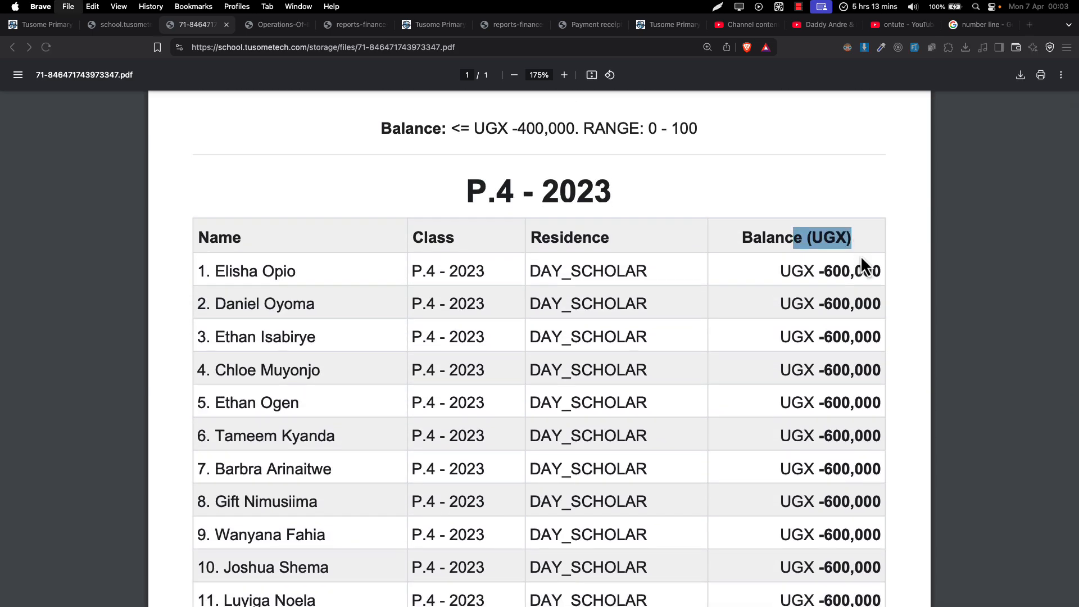
Download the student list PDF as 71-846471743973347.pdf and dismiss the downloads list.
key(super+s)
key(Return)
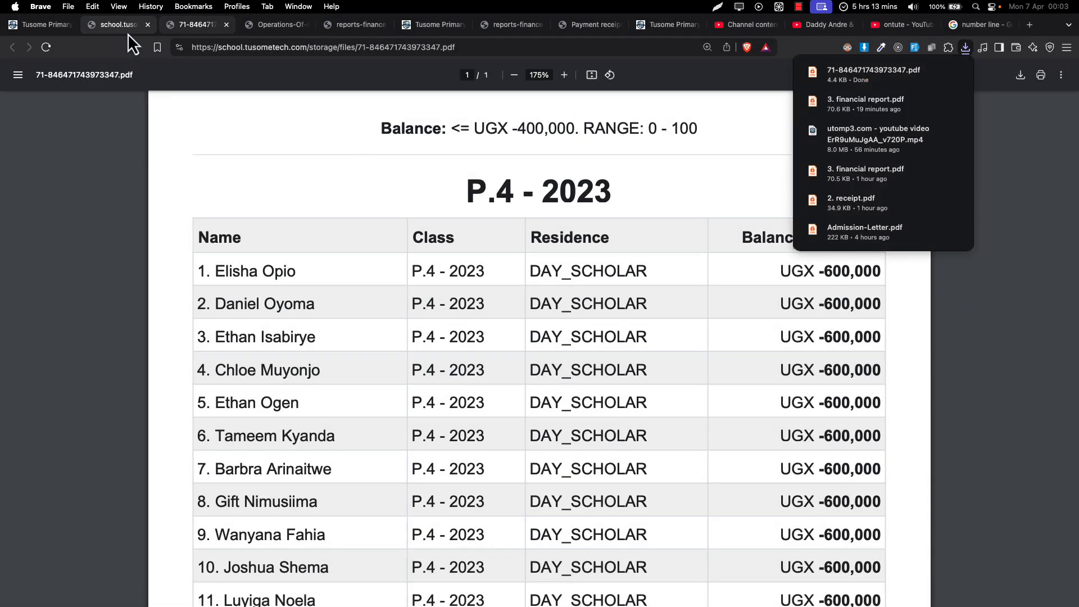
click(516, 276)
scroll(514, 277, down, 8)
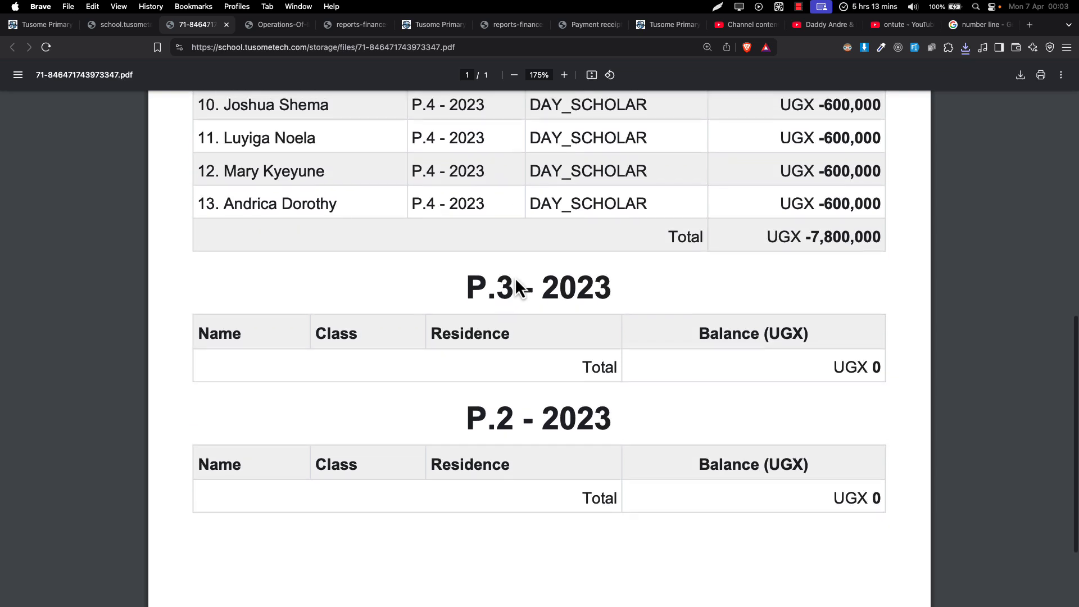
scroll(514, 278, up, 2)
scroll(515, 277, up, 6)
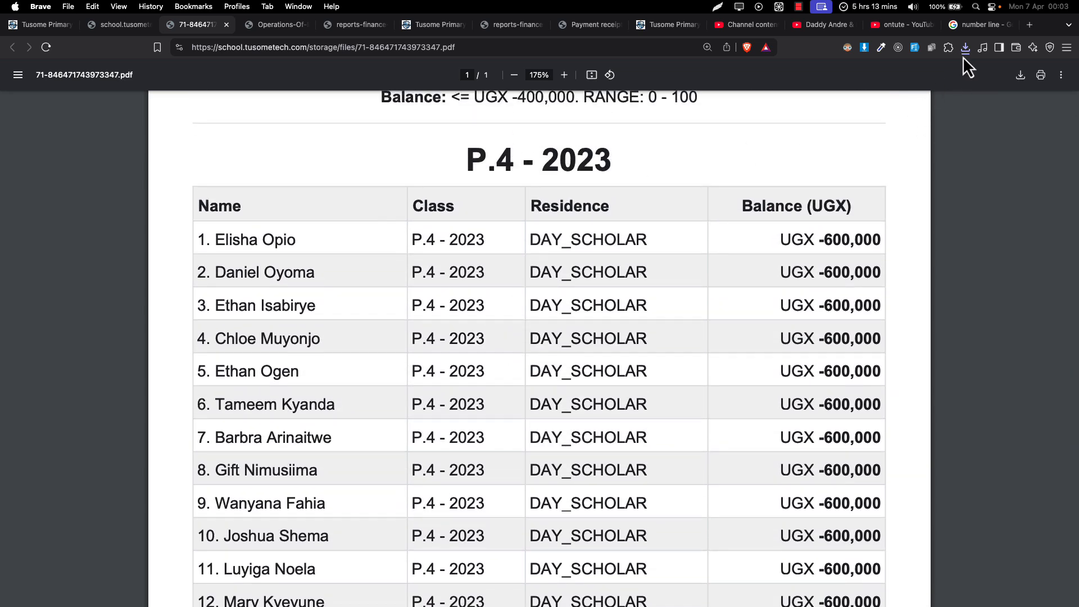
scroll(696, 196, up, 2)
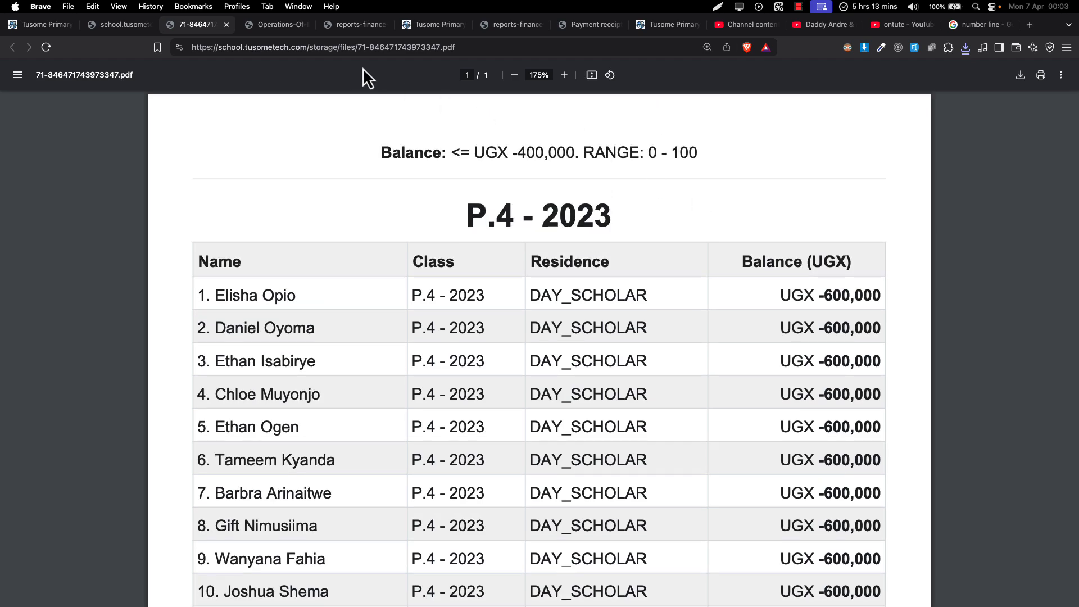
Save the student list PDF in the Downloads folder as "4. demand notice - list".
key(super+s)
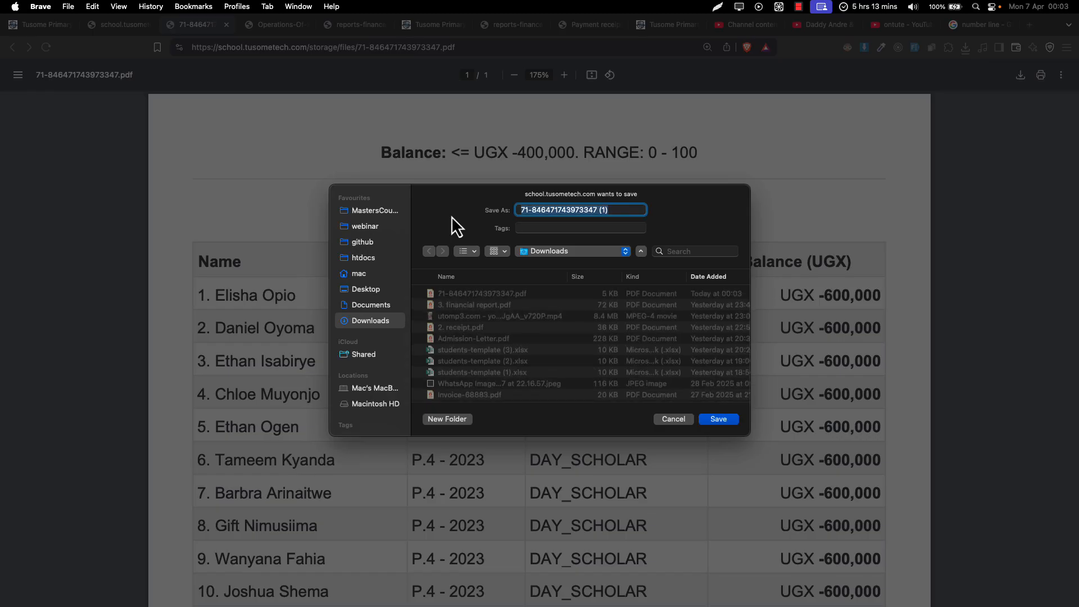
text(demark)
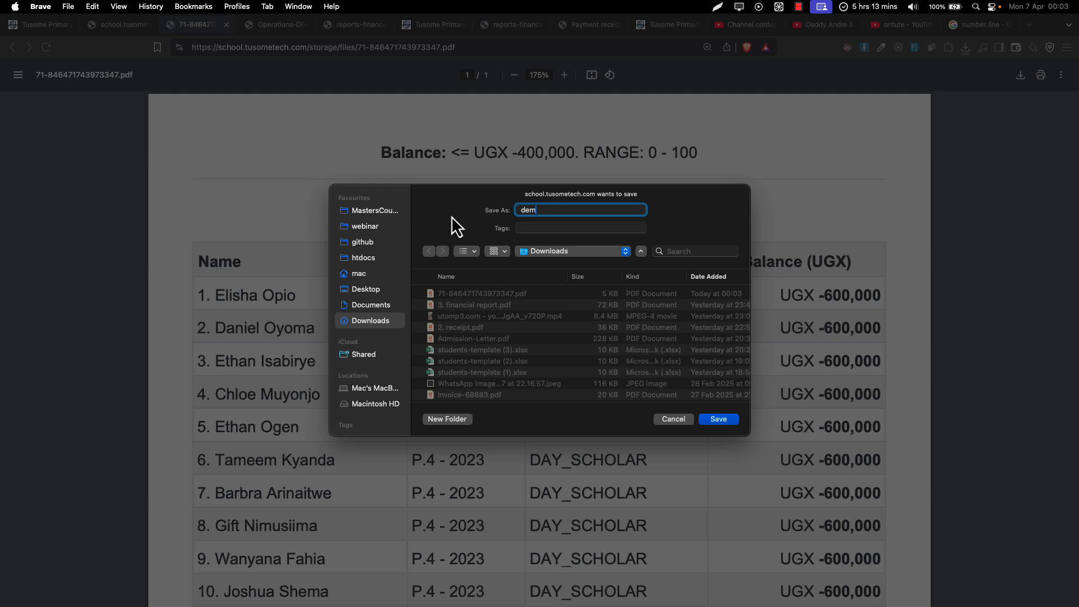
key(BackSpace)
key(BackSpace)
text(nd notice - list)
key(super+a)
key(Left)
text(4.)
key(super+a)
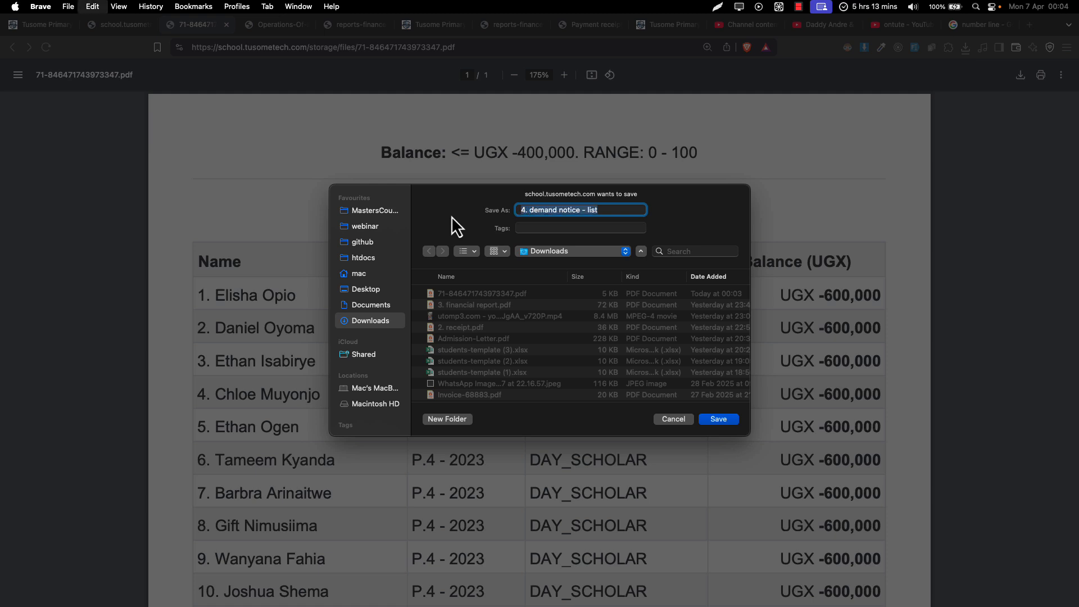
key(Return)
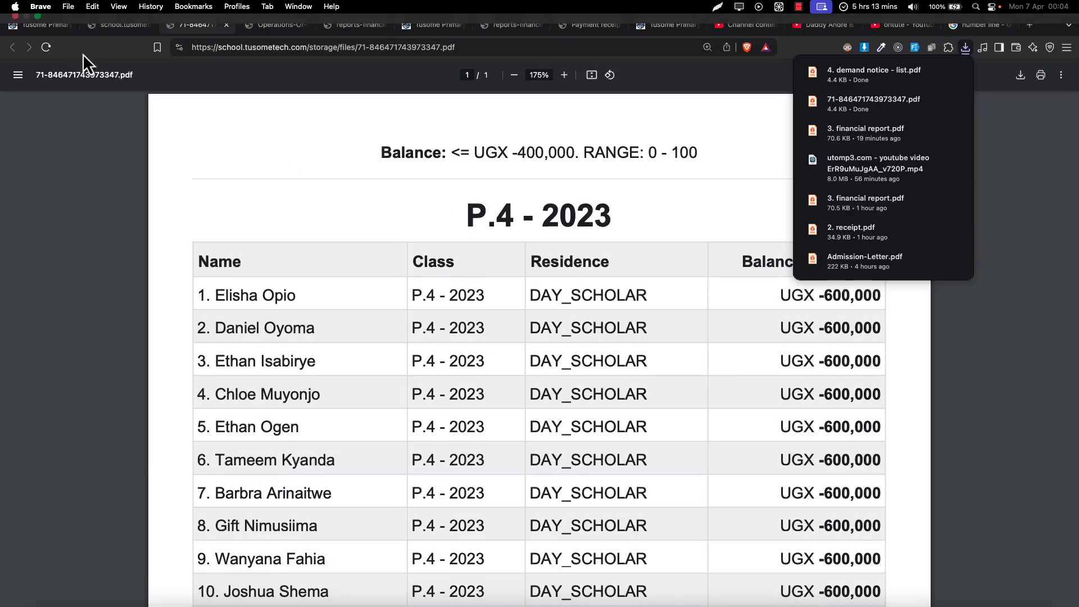
Examine the current class and the fees balance in the open student's record.
click(110, 32)
click(285, 26)
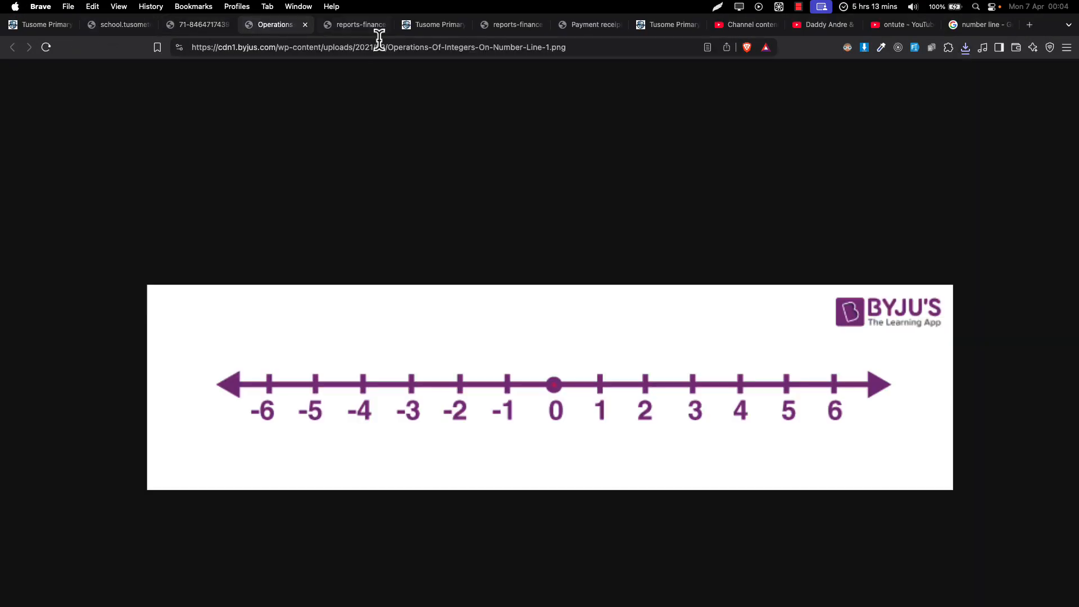
click(346, 30)
click(427, 26)
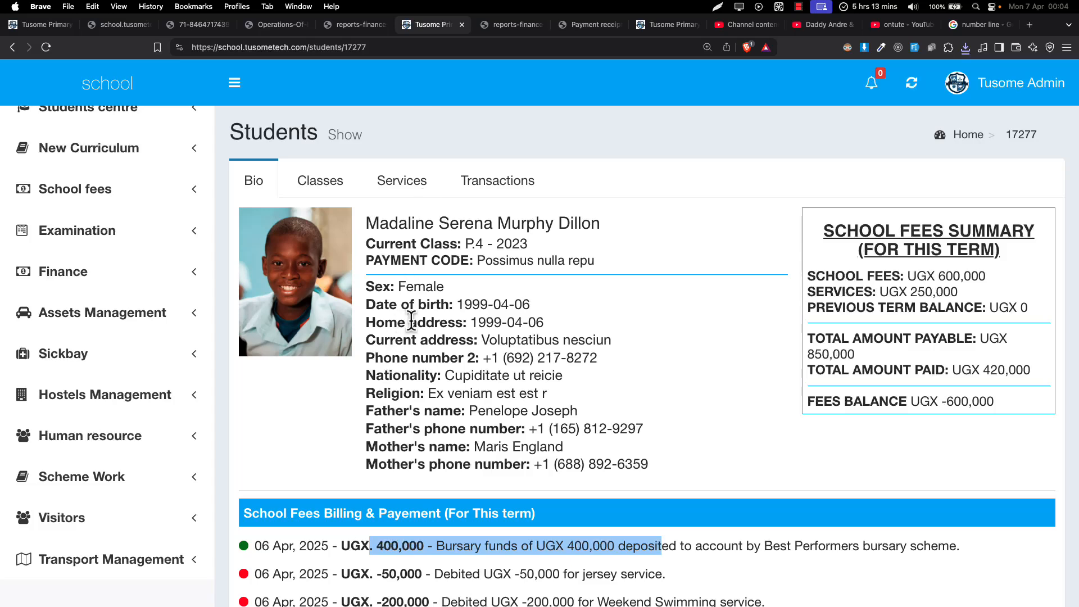
drag(473, 243, 503, 243)
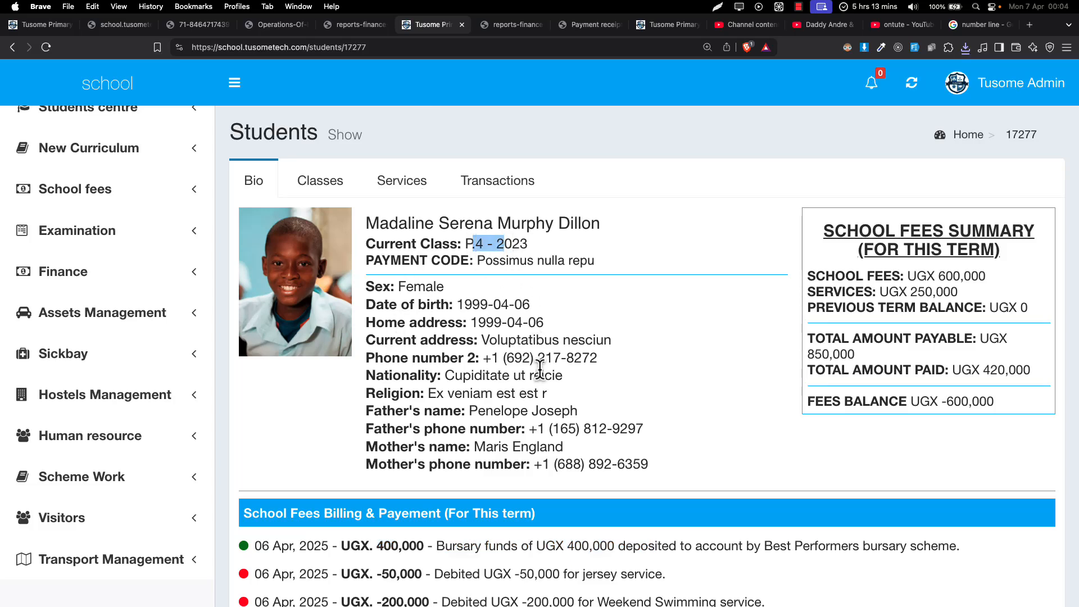
scroll(569, 377, down, 3)
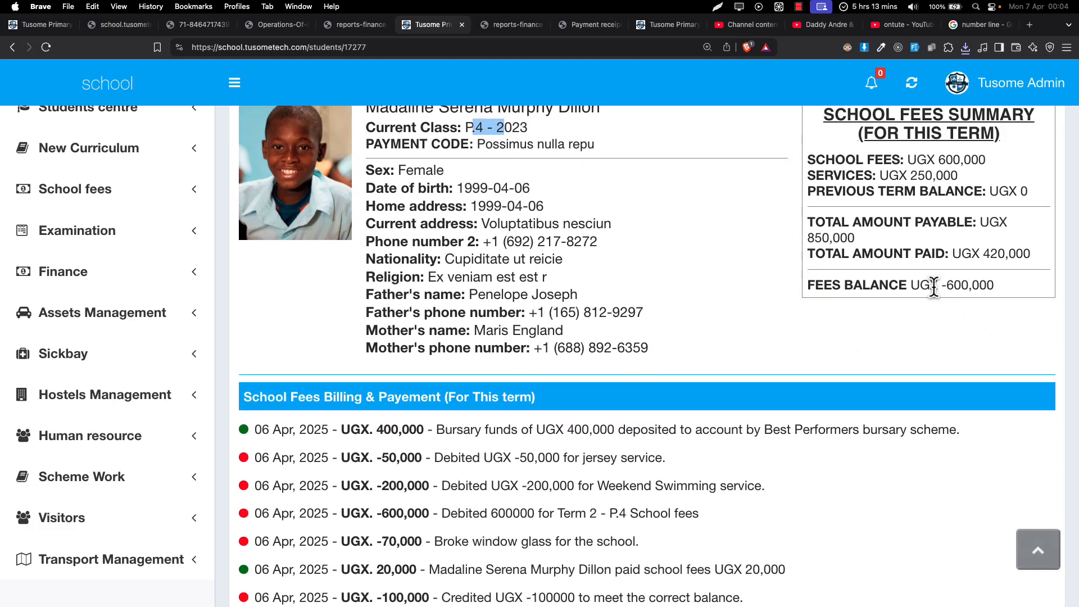
drag(930, 285, 979, 285)
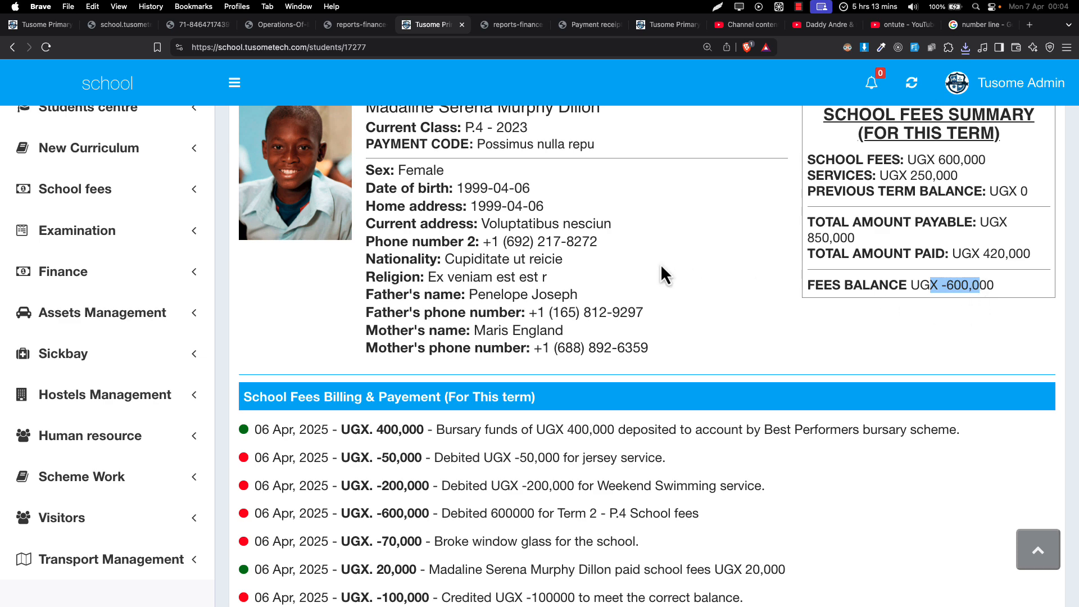
scroll(660, 264, up, 3)
Search the student list PDF for "ma" and step through the matches.
click(117, 24)
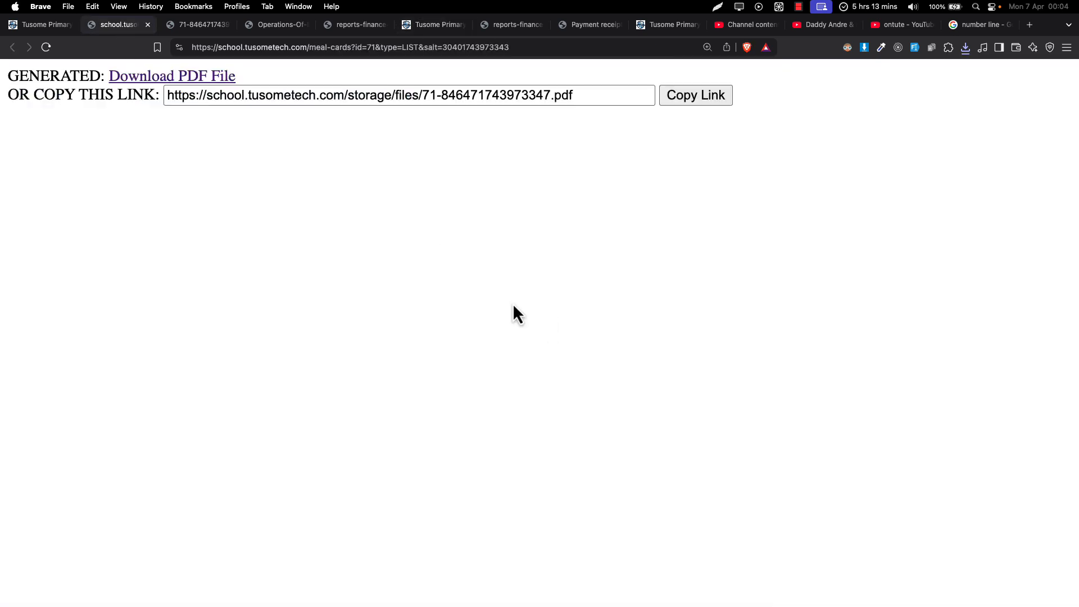
click(50, 25)
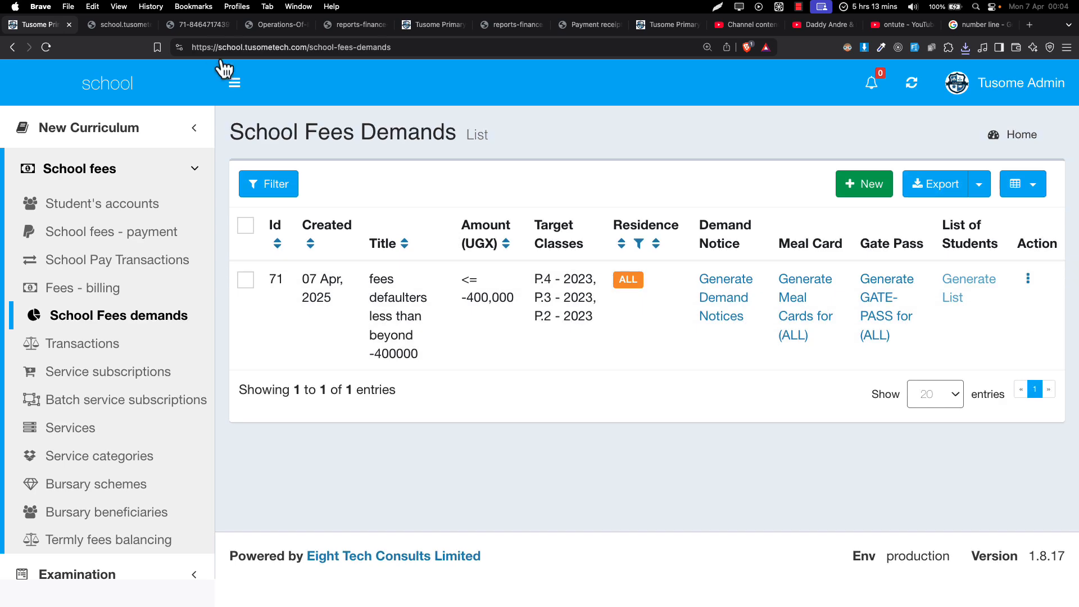
click(194, 25)
scroll(465, 368, down, 3)
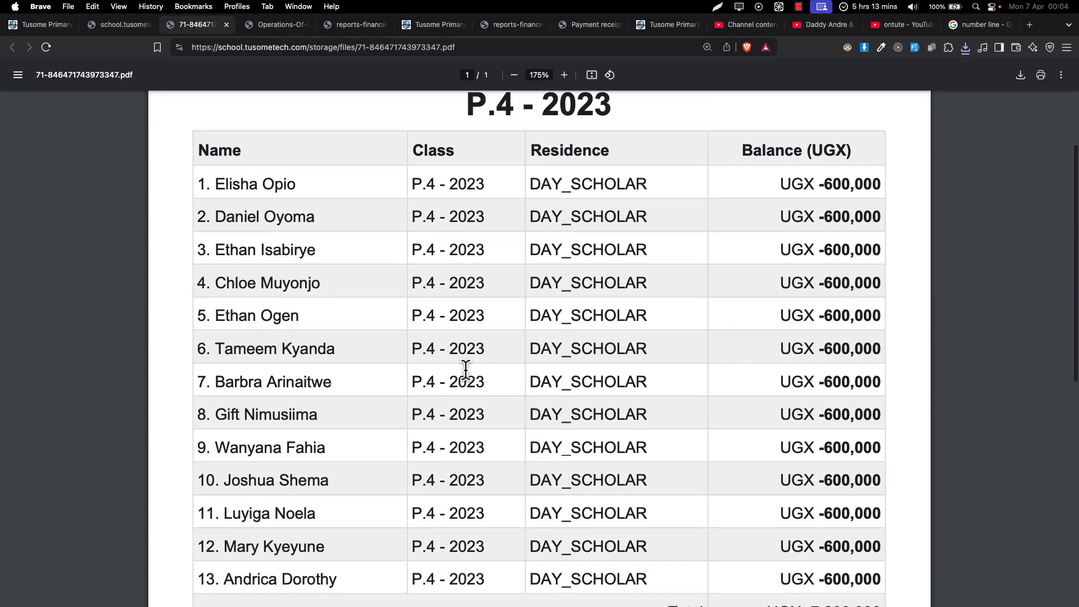
key(super+f)
text(ma)
key(Return)
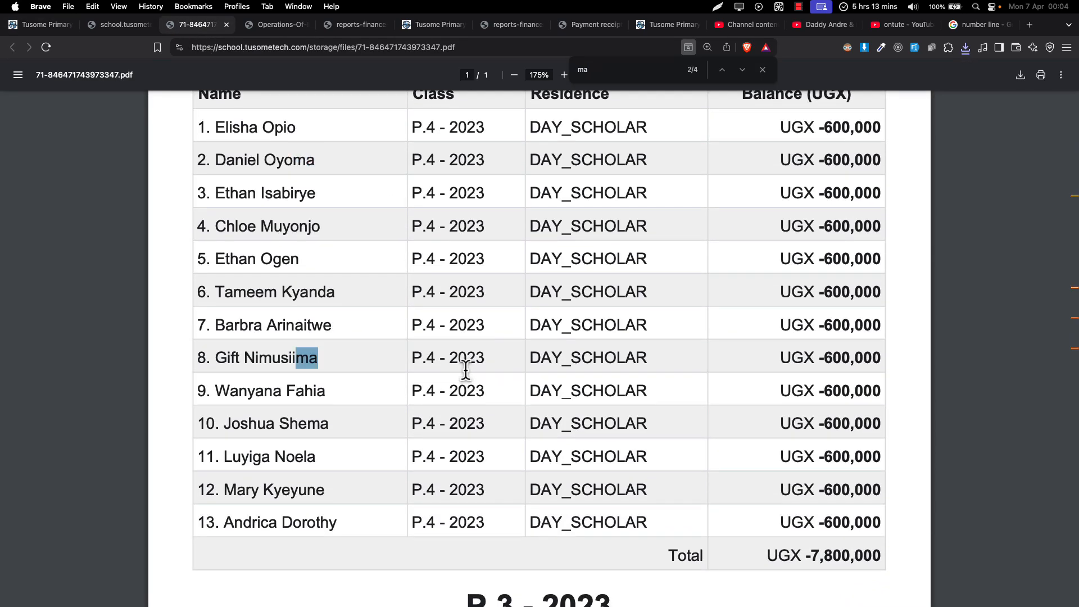
key(Return)
key(Return)
key(Return)
key(Return)
key(Return)
key(Return)
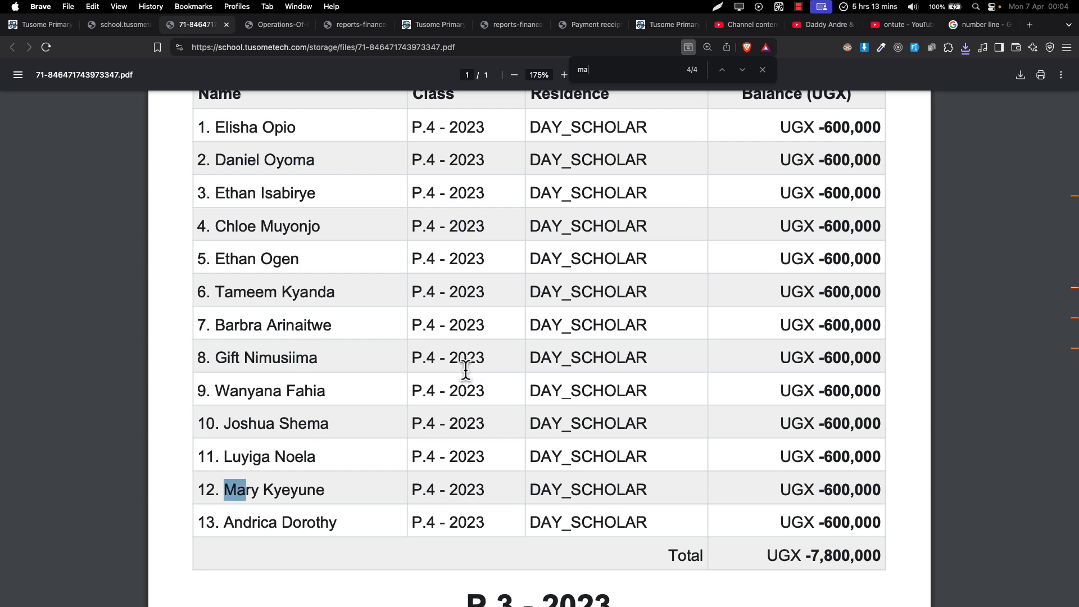
Close the number line image and view the finance report's school fees by classes section.
click(274, 29)
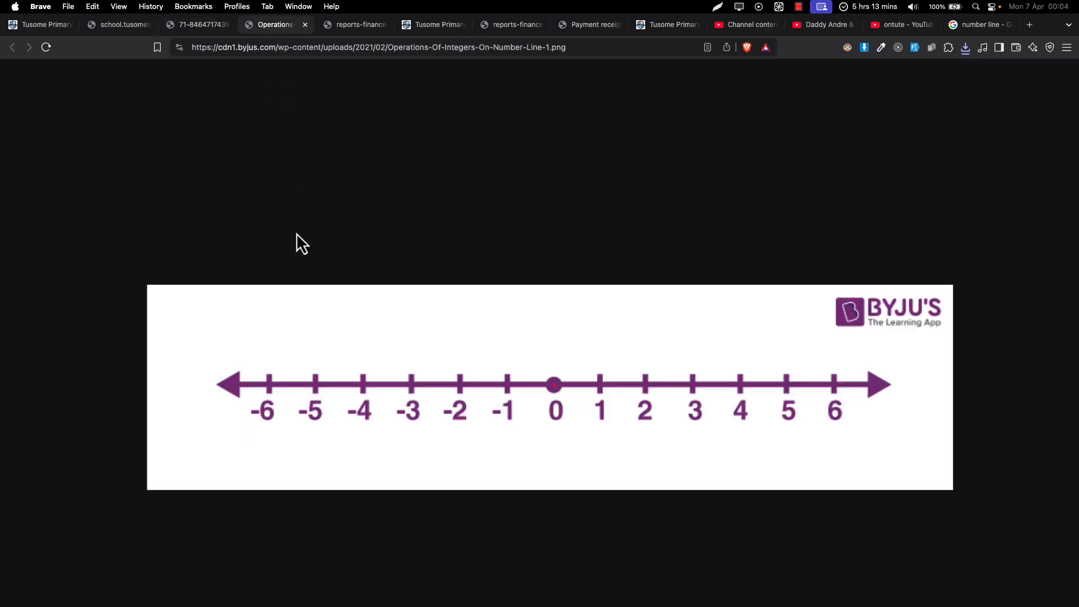
click(305, 25)
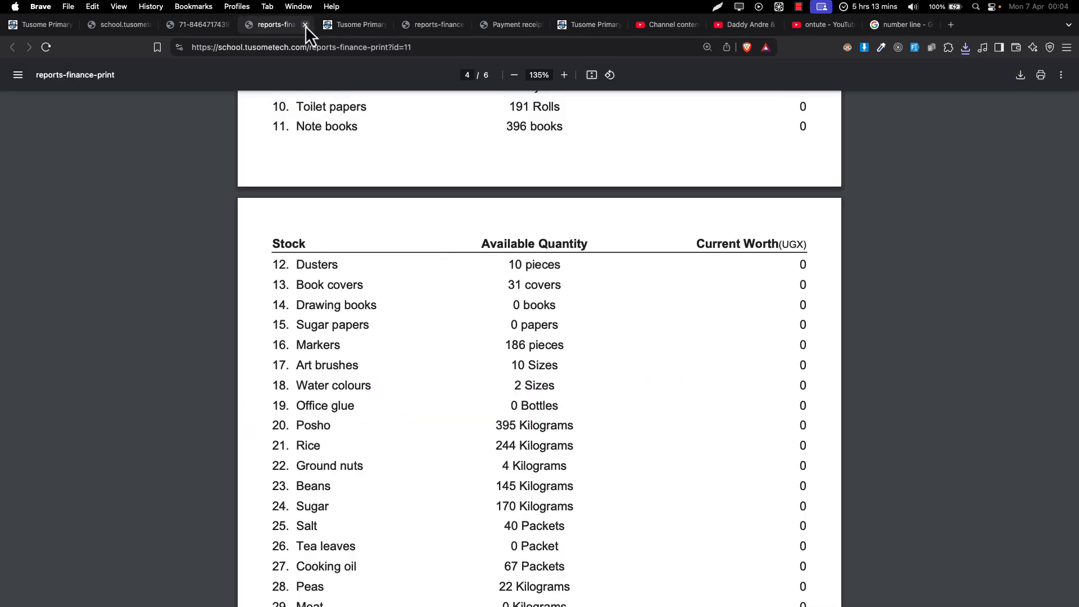
scroll(372, 249, up, 20)
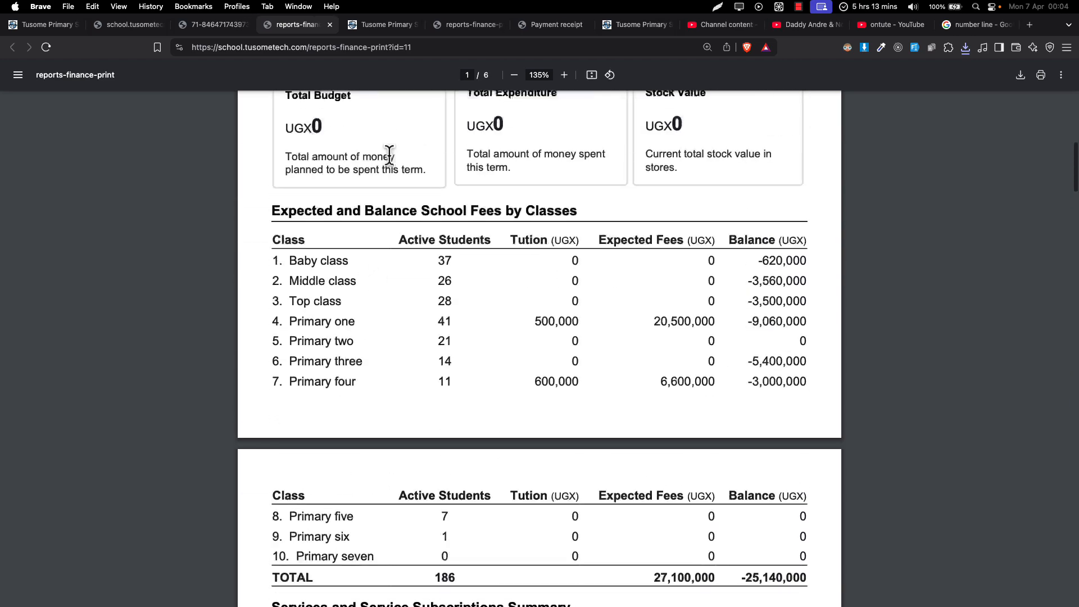
Check the student's name in the student record, search the student list PDF for "mad" and look through the P.4 section.
click(389, 26)
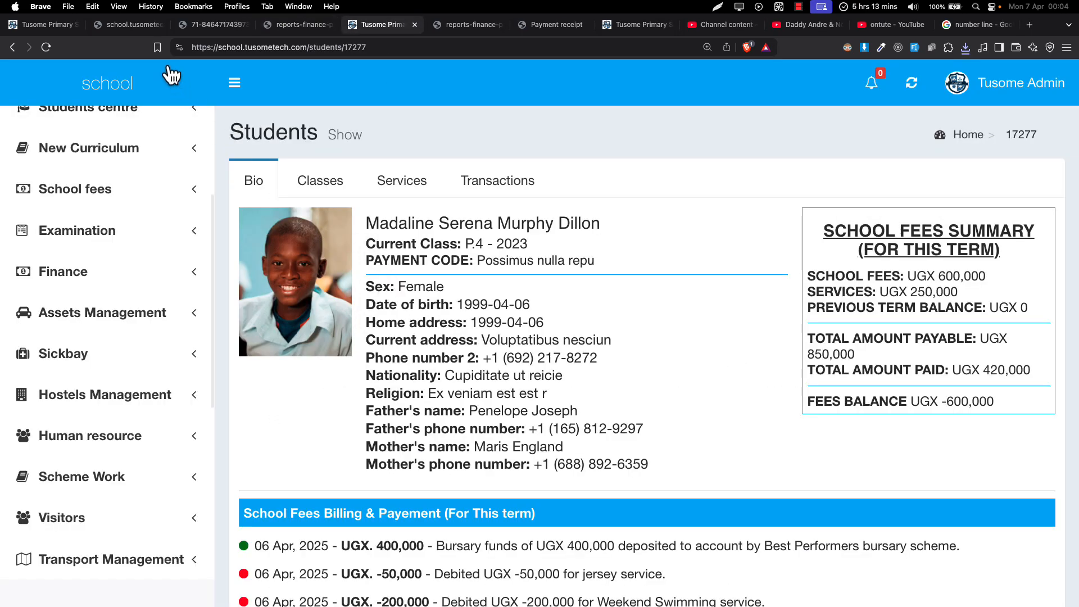
click(127, 25)
click(200, 25)
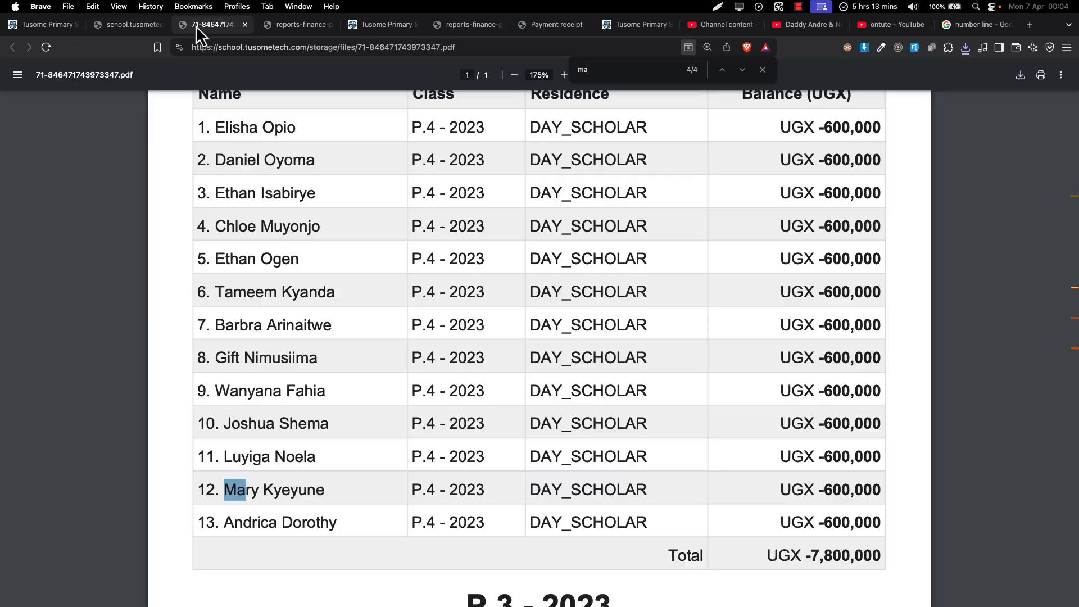
text(mad)
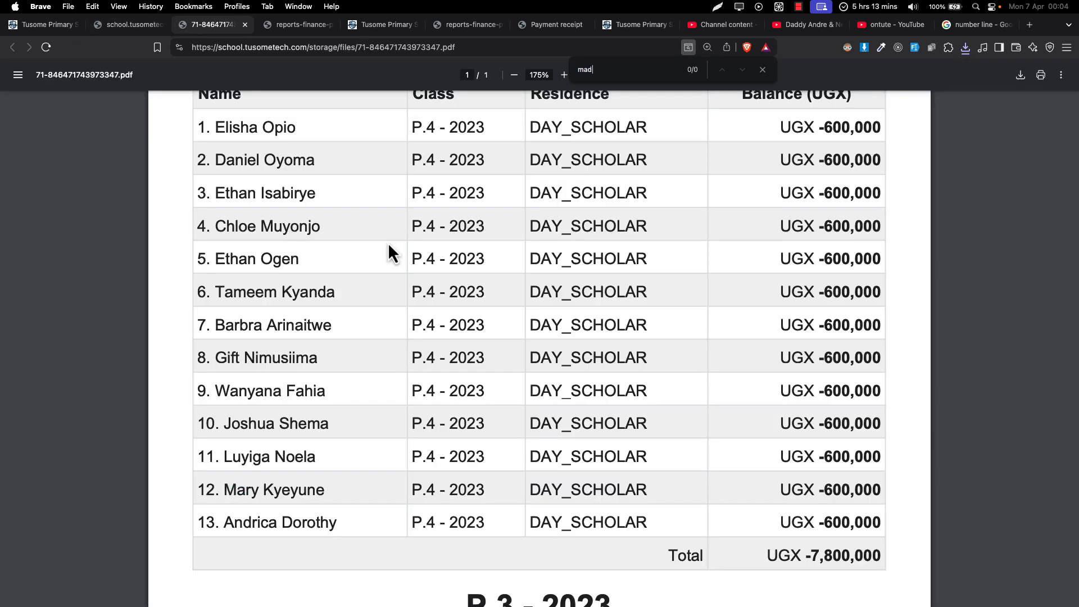
scroll(389, 245, up, 3)
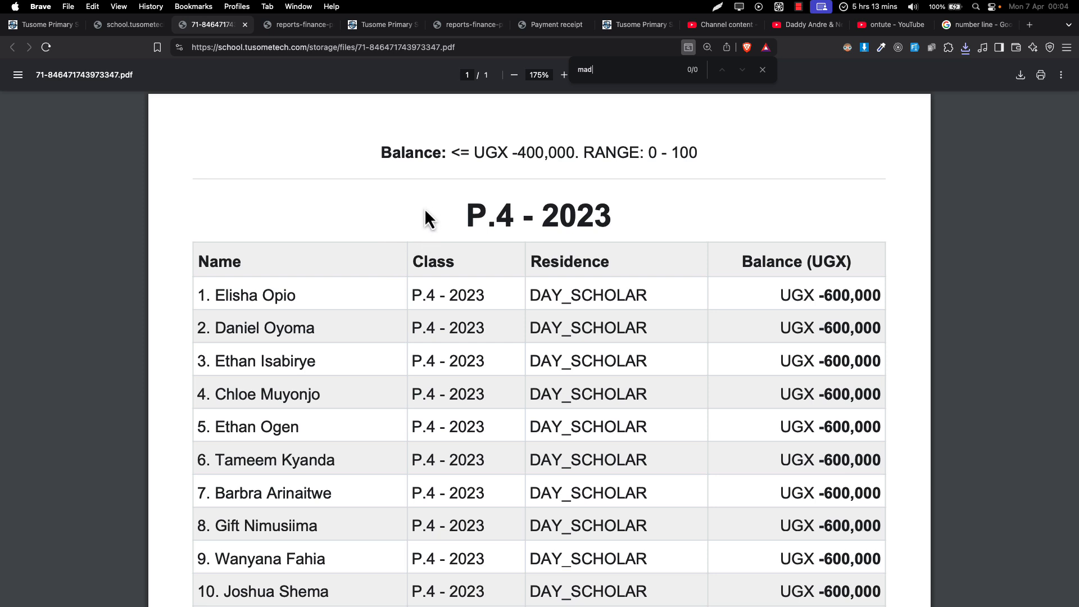
scroll(488, 231, down, 1)
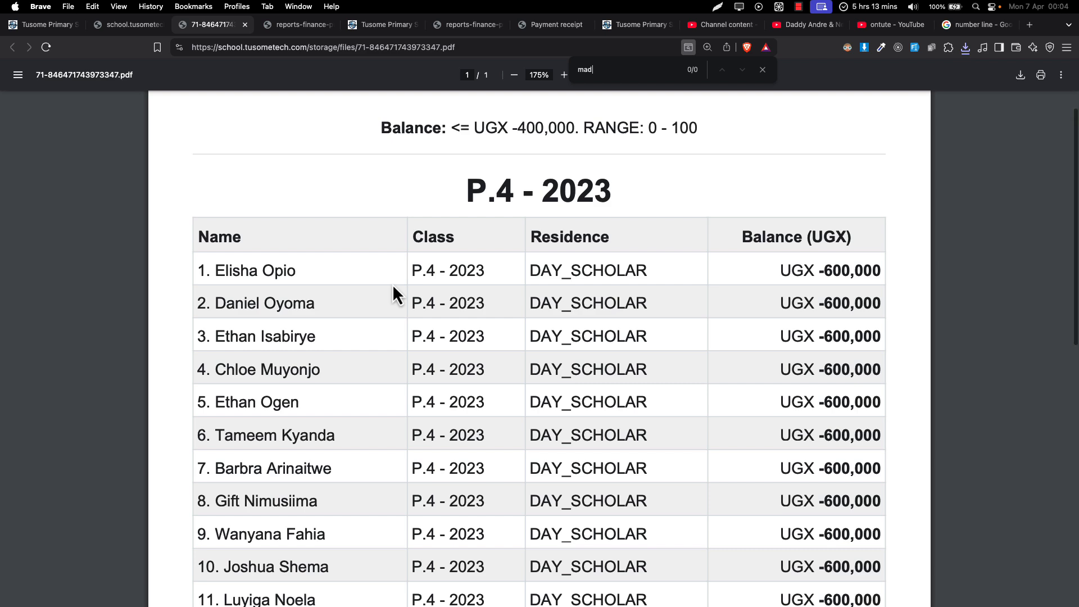
scroll(390, 289, down, 5)
Generate the gate passes for all students of school fees demand 71.
click(125, 27)
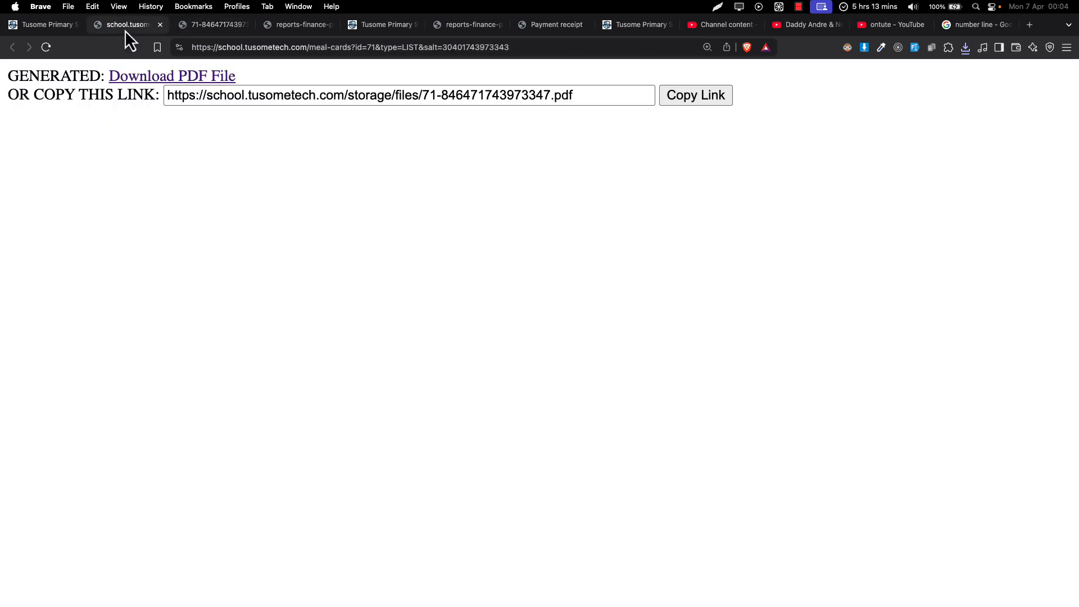
click(43, 28)
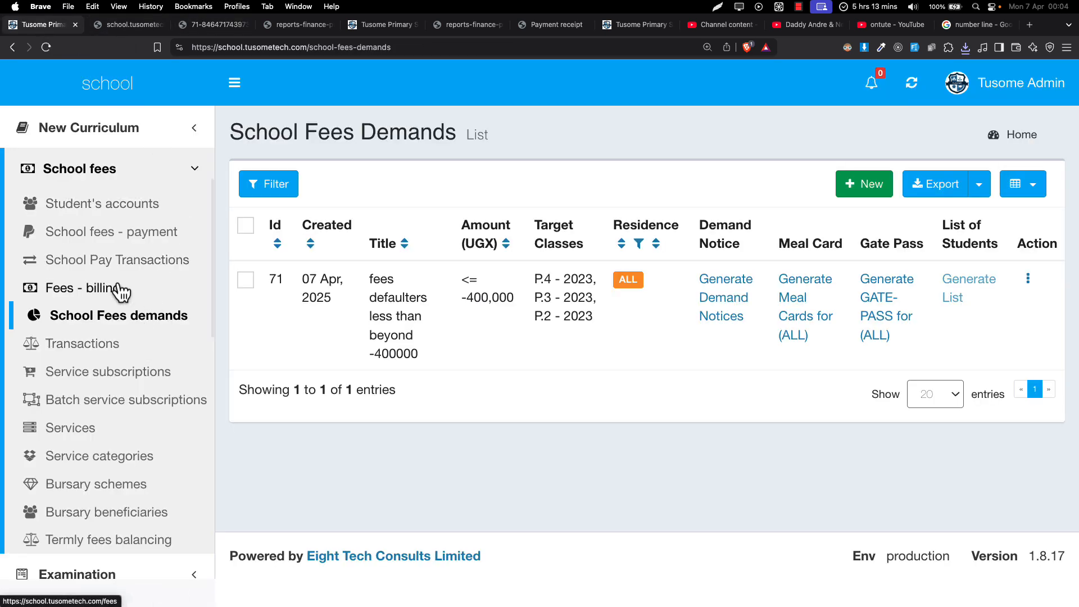
scroll(120, 292, down, 1)
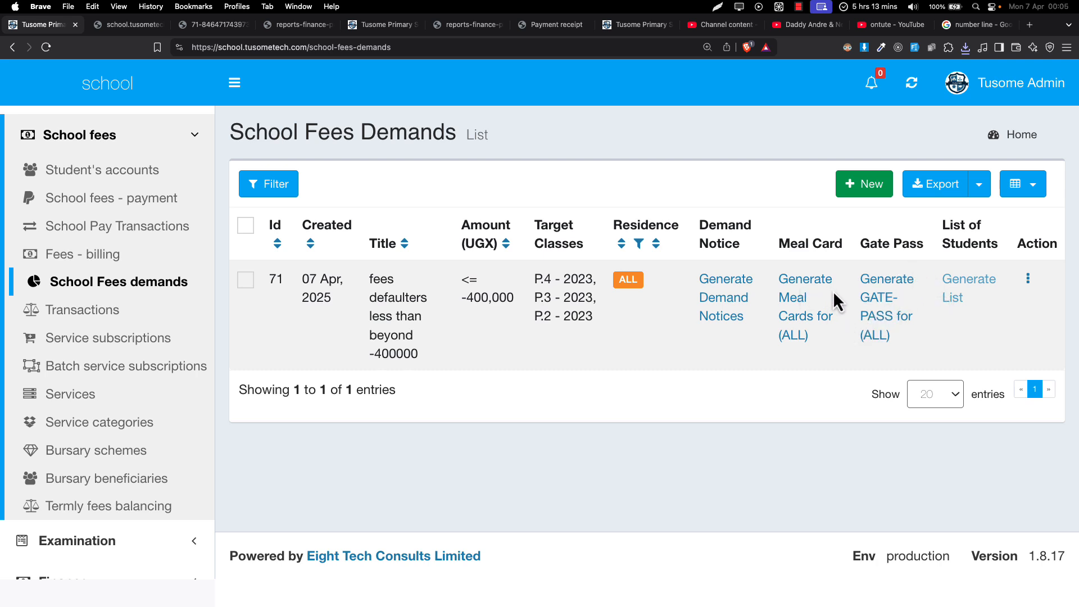
click(878, 324)
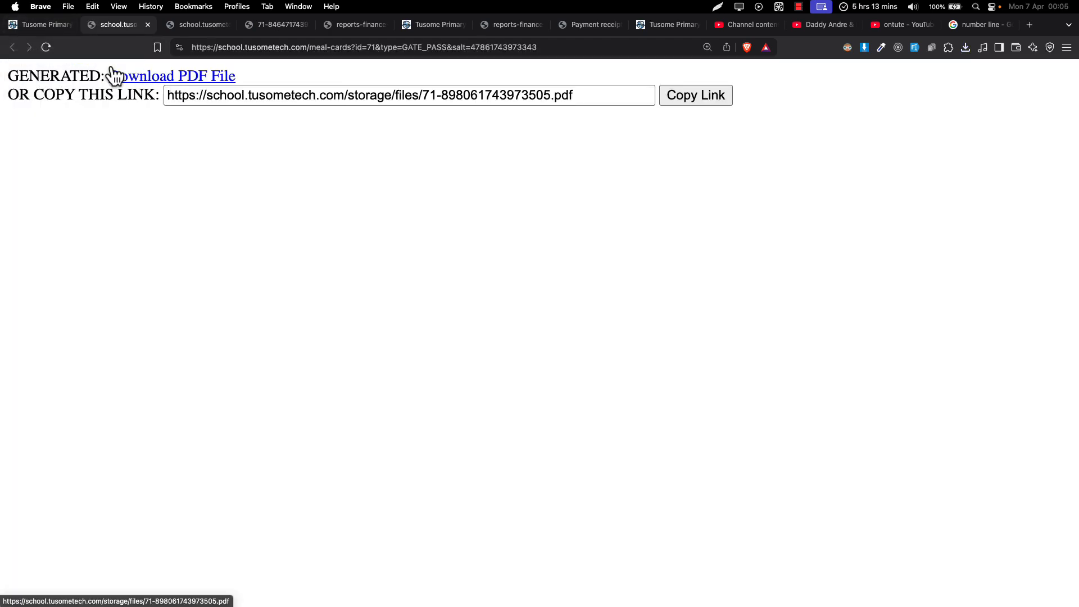
Change the direction of school fees demand 71 to Greater than or equal to (>=) and submit the edit.
click(41, 29)
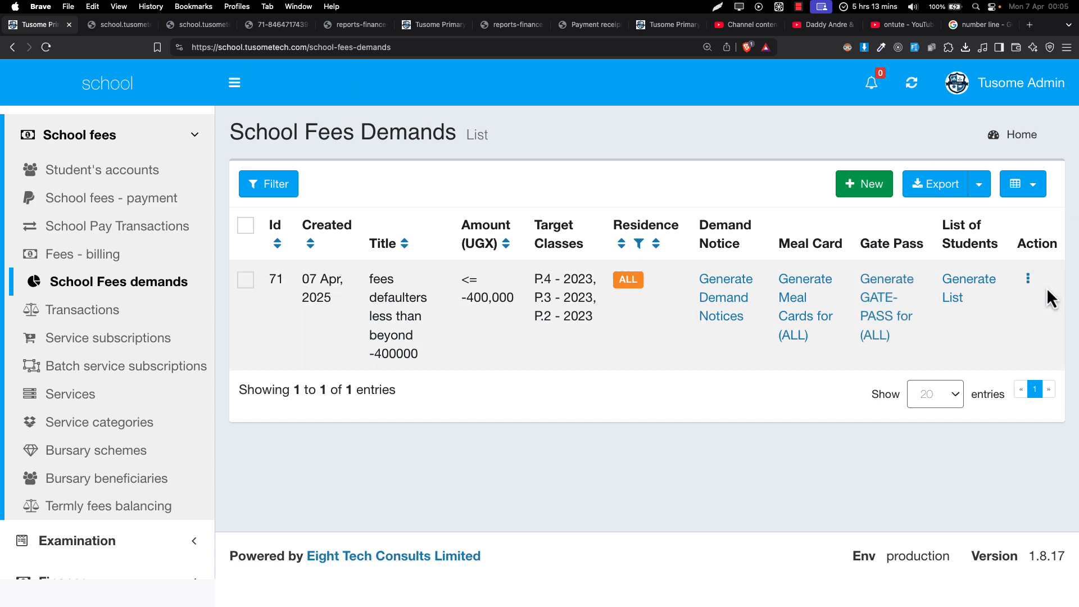
click(1028, 284)
click(1014, 298)
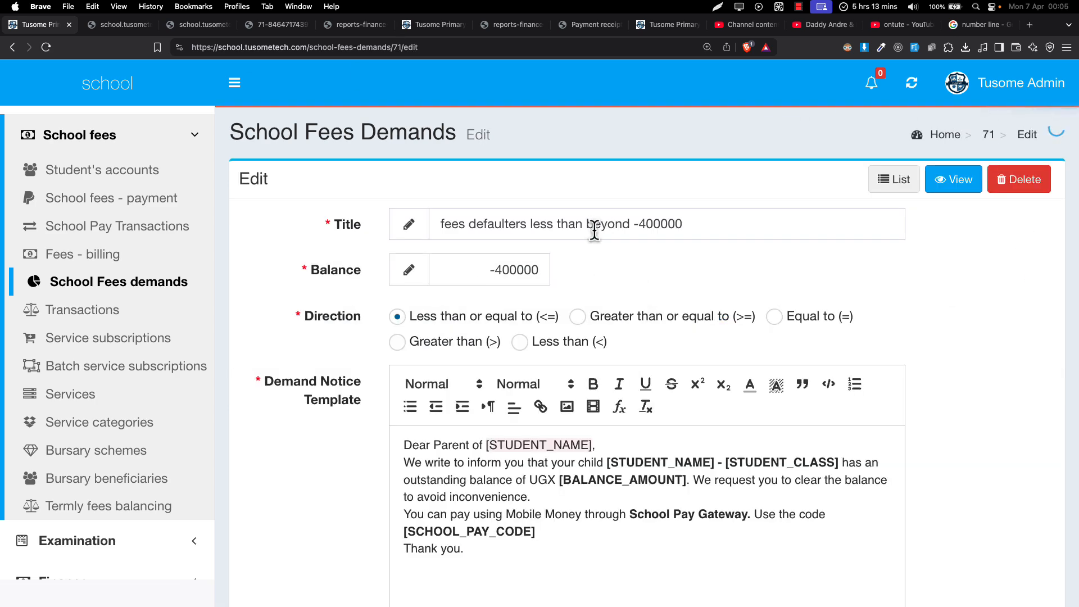
click(642, 324)
scroll(641, 325, down, 2)
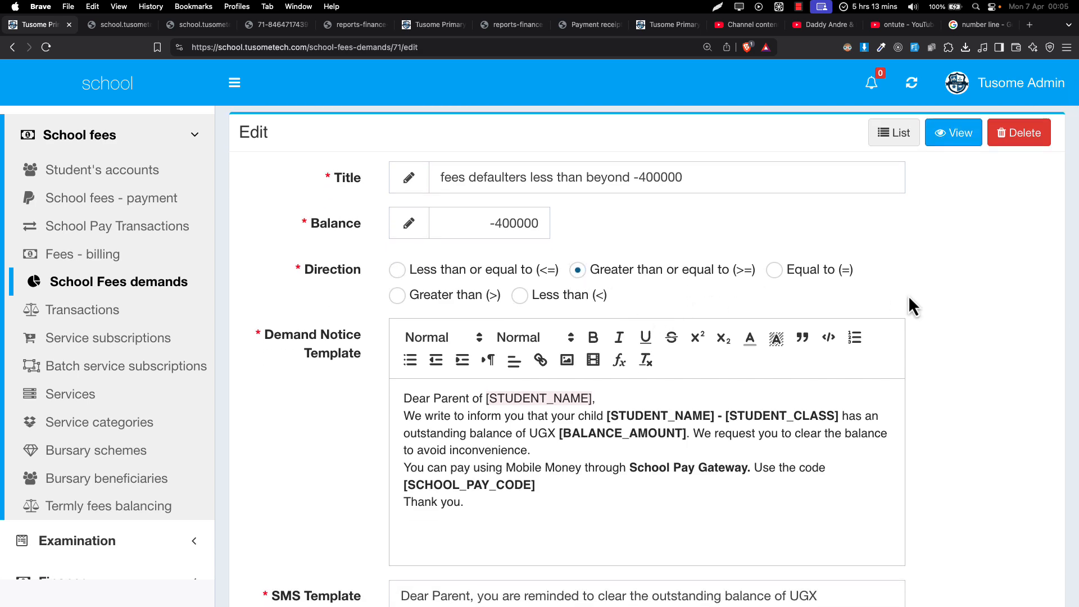
scroll(911, 337, down, 10)
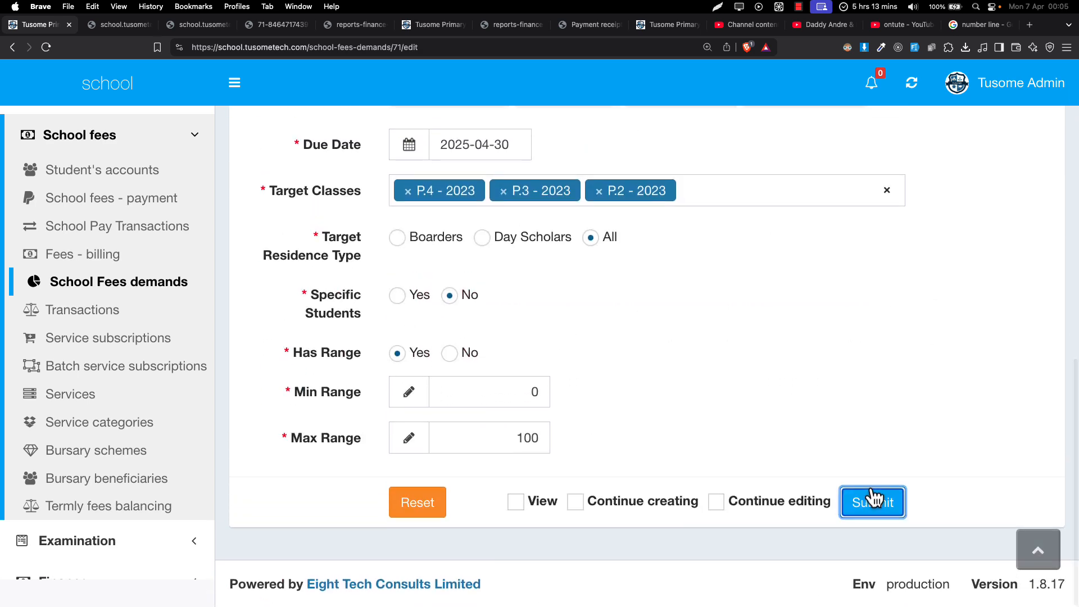
click(868, 502)
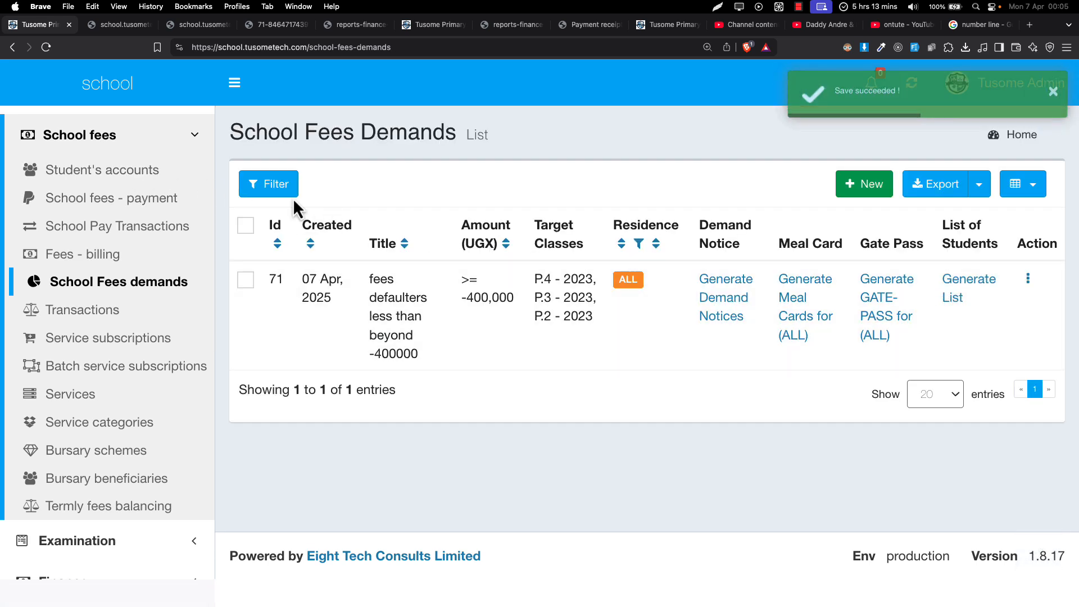
Regenerate the gate passes for the changed demand, open the resulting PDF and review the school gate pass cards.
click(116, 27)
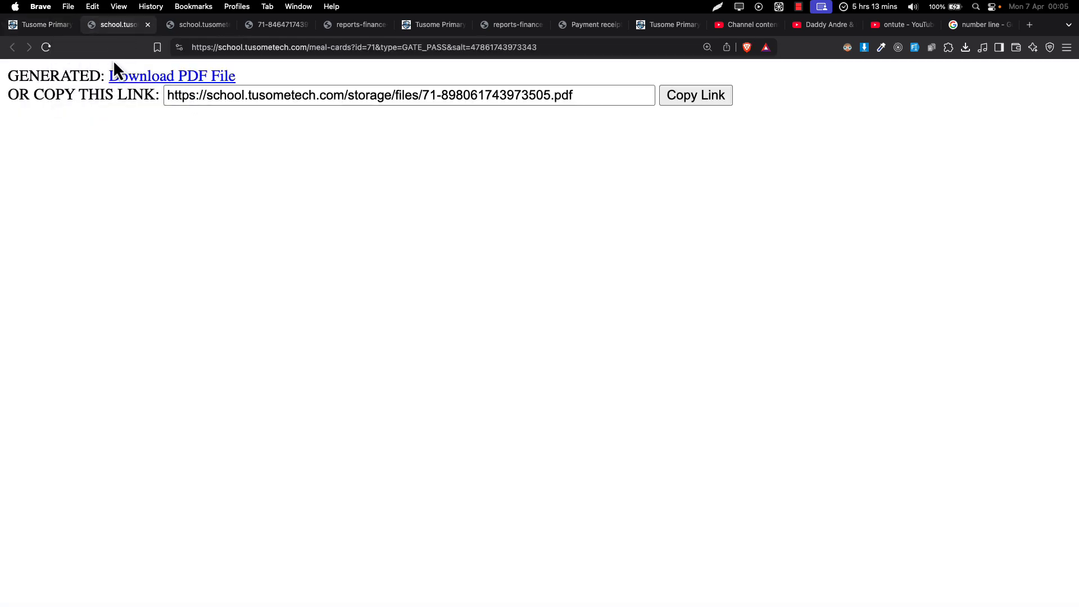
click(51, 48)
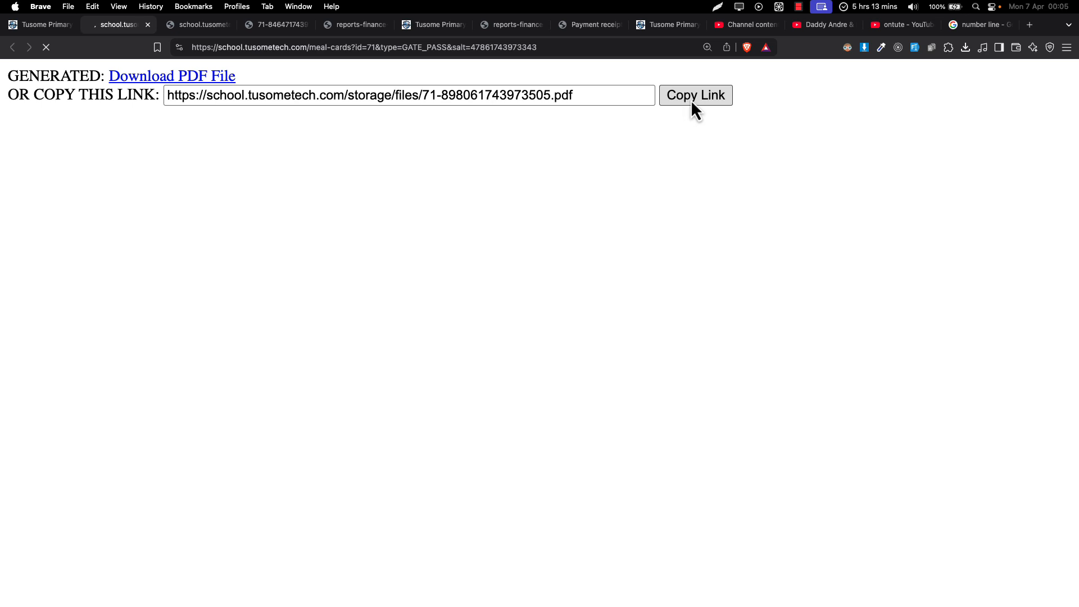
click(150, 79)
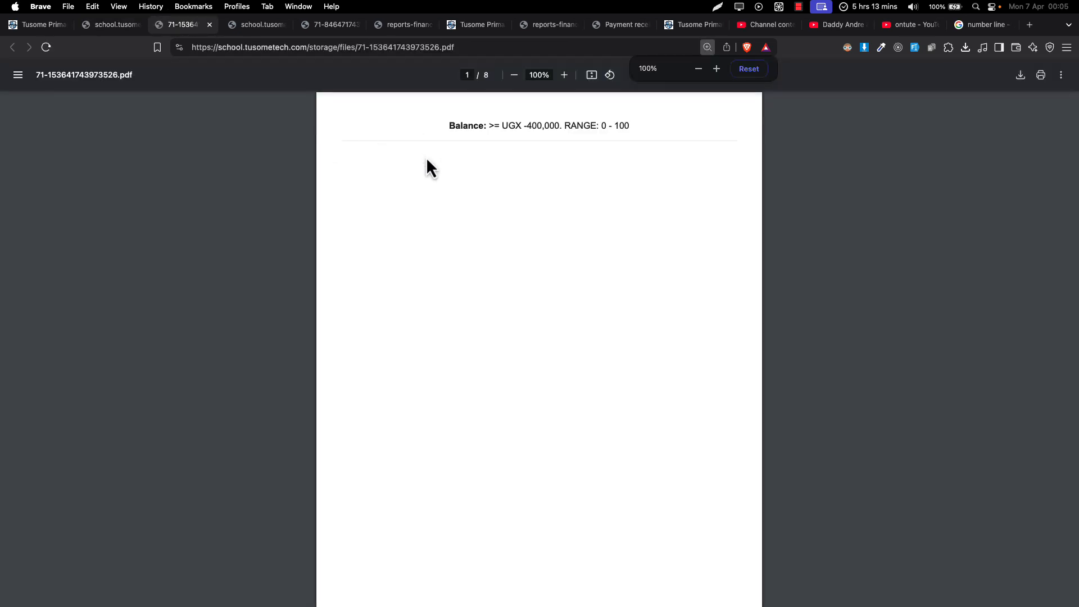
scroll(472, 356, down, 10)
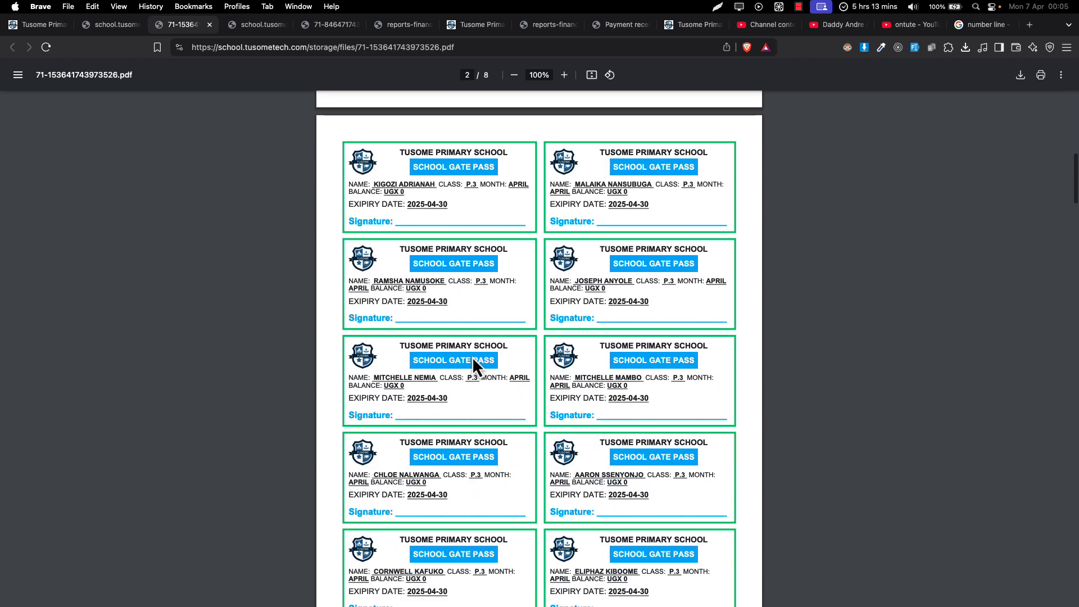
Enlarge the gate pass PDF and look over the balance heading and the gate pass cards on the first pages.
scroll(472, 356, up, 5)
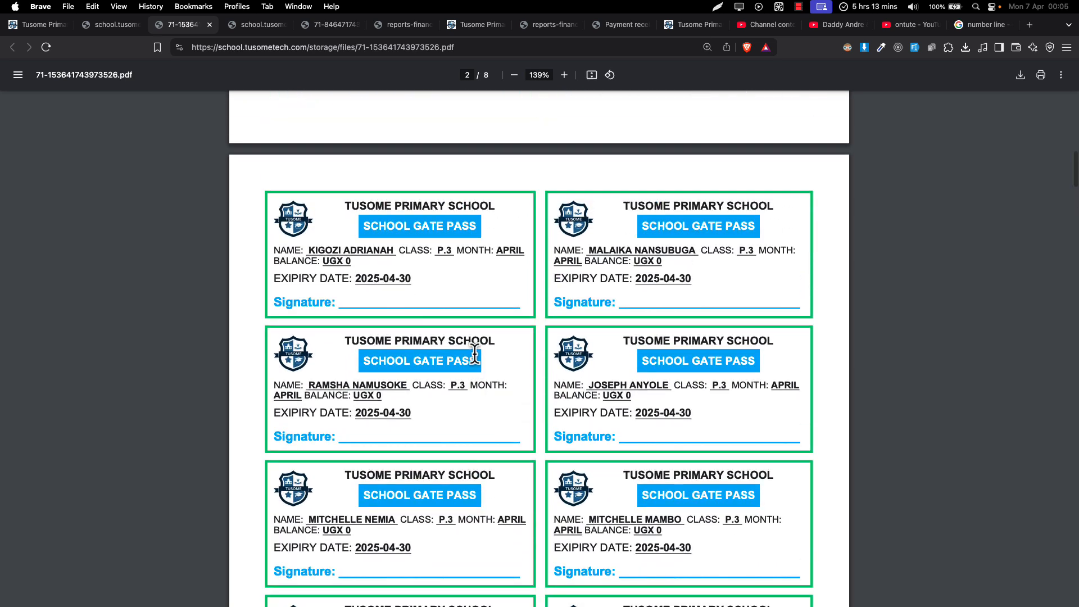
scroll(473, 356, up, 5)
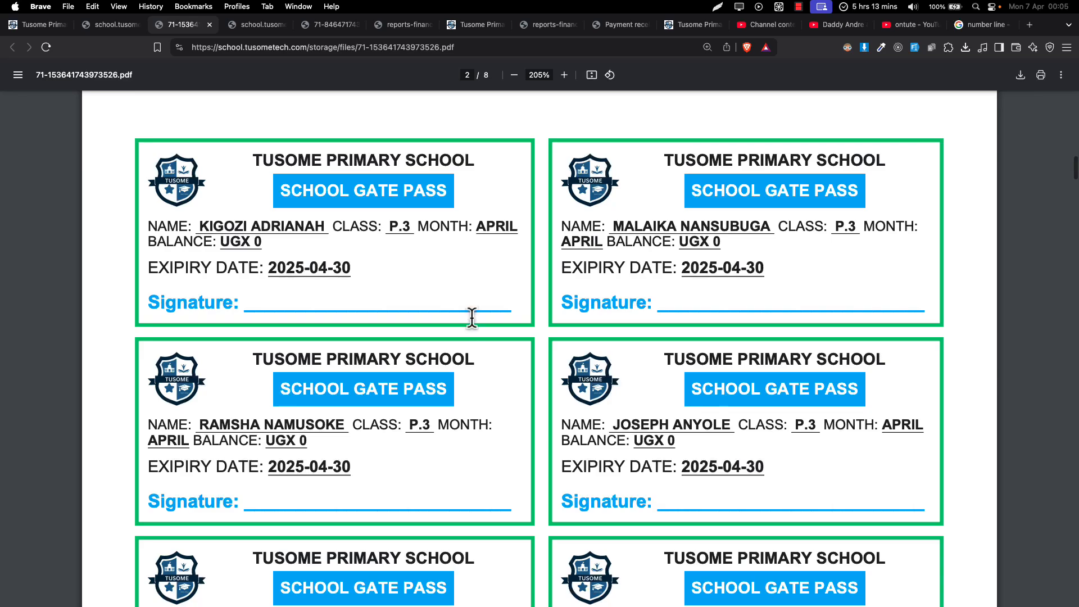
scroll(472, 318, up, 5)
scroll(472, 317, down, 6)
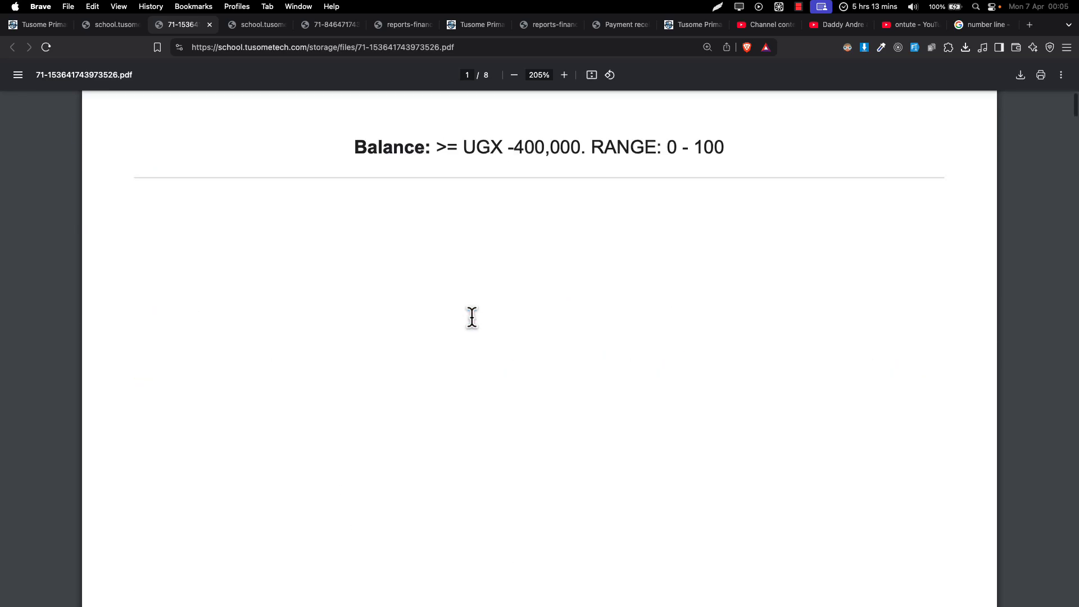
scroll(472, 318, down, 15)
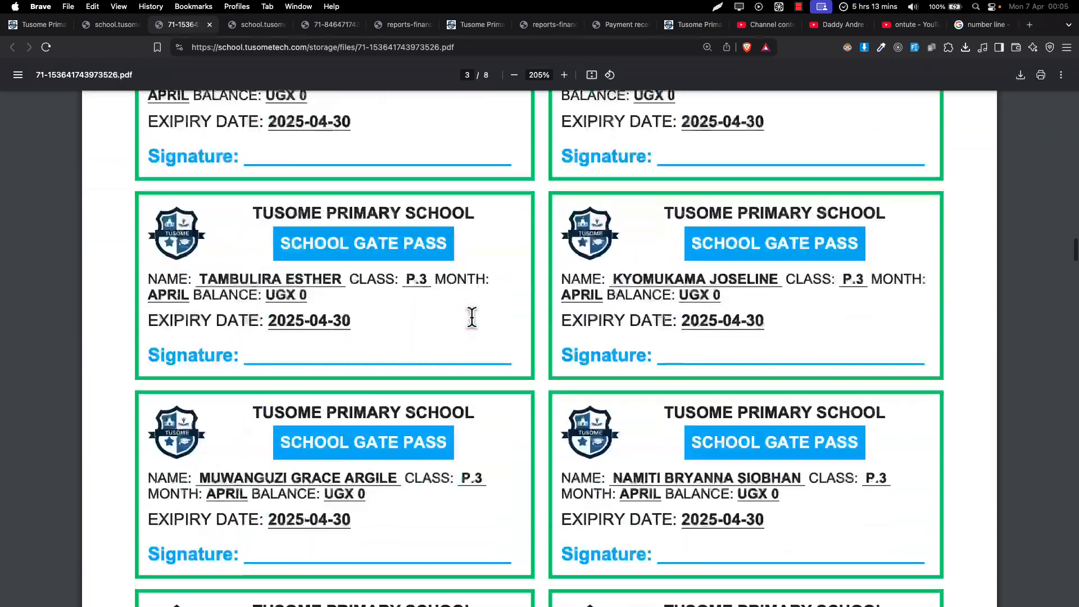
scroll(472, 318, up, 12)
scroll(339, 267, up, 12)
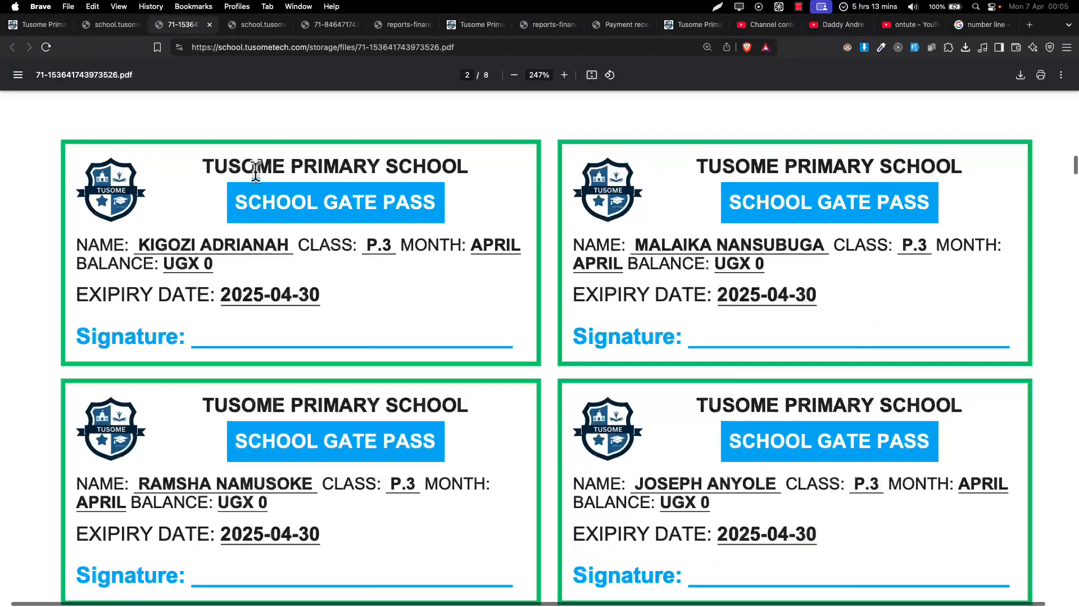
Examine the first gate pass card's school name, title, student details, expiry date and signature line, and look through the following cards.
drag(230, 165, 413, 167)
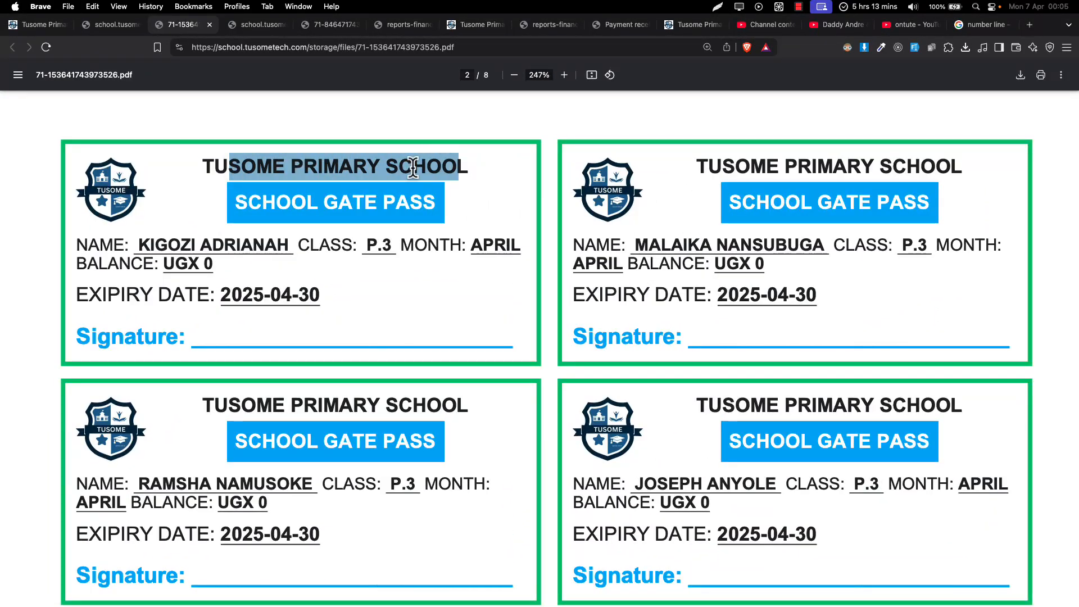
drag(251, 202, 356, 211)
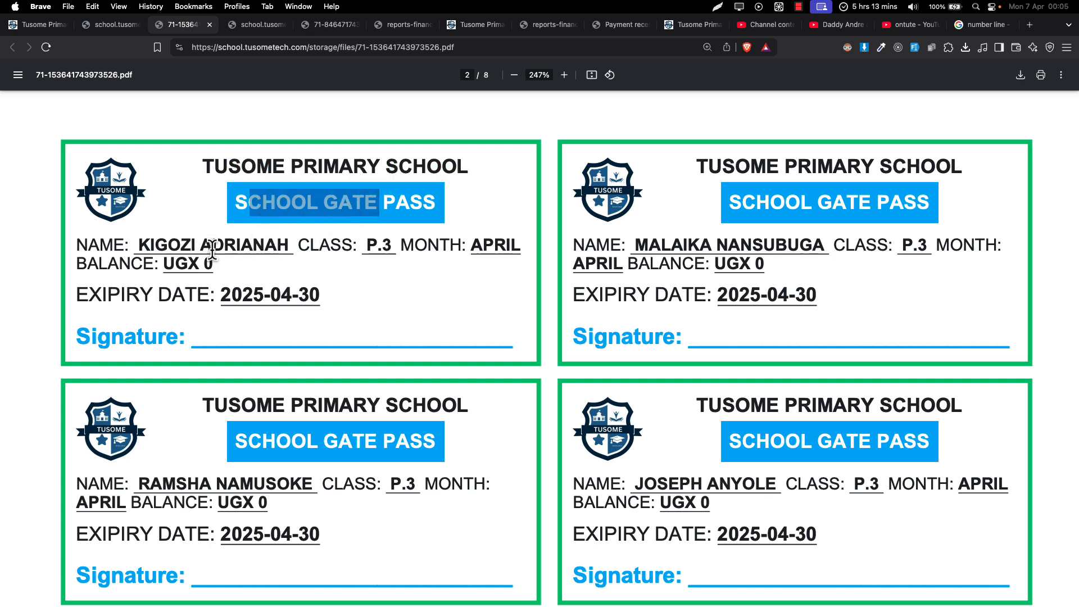
drag(149, 249, 425, 242)
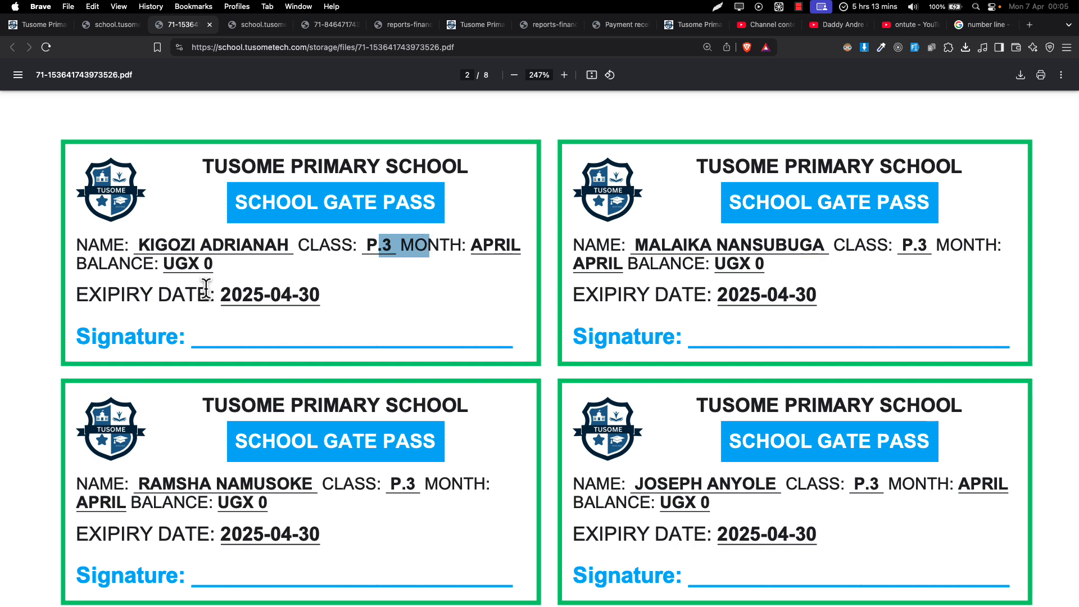
click(188, 274)
mouse_move(161, 277)
mouse_down()
mouse_move(231, 263)
mouse_move(174, 281)
mouse_move(199, 268)
mouse_move(277, 297)
mouse_up()
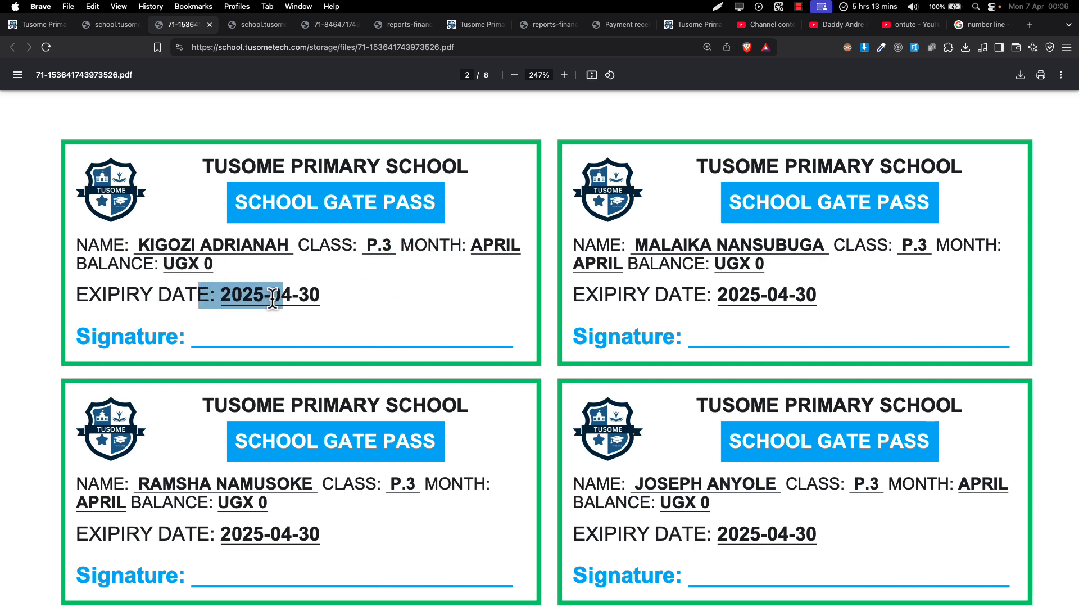
drag(183, 340, 291, 339)
scroll(620, 274, down, 3)
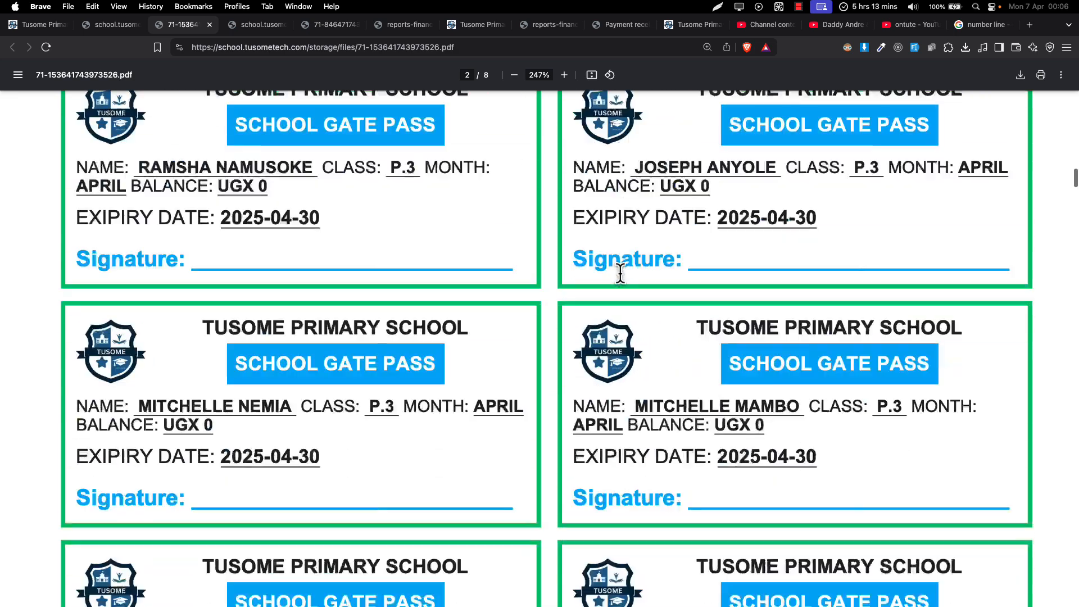
scroll(620, 274, down, 3)
scroll(620, 274, down, 15)
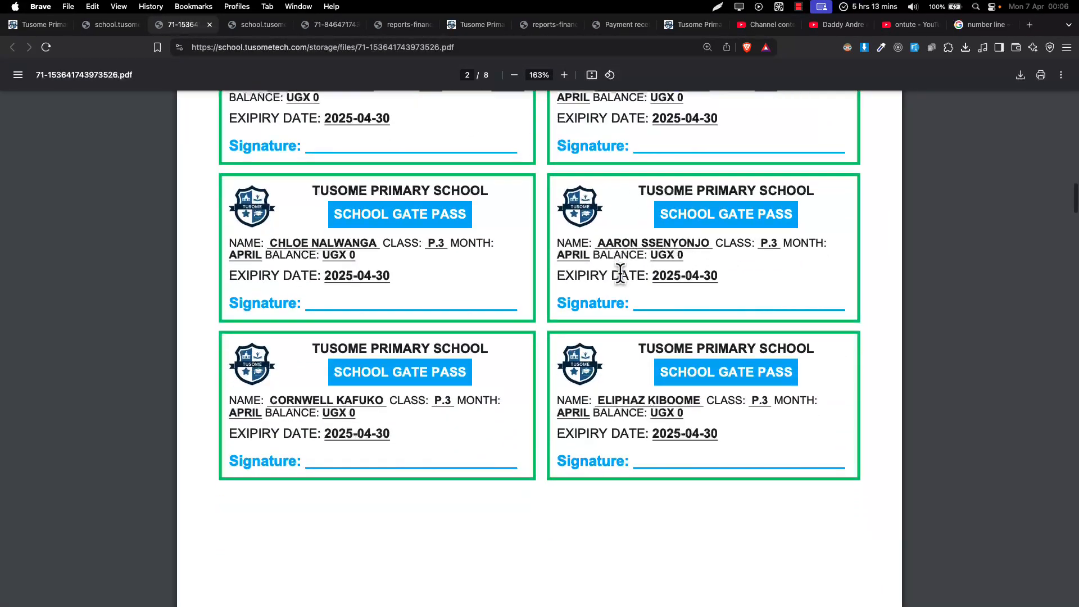
scroll(620, 273, down, 10)
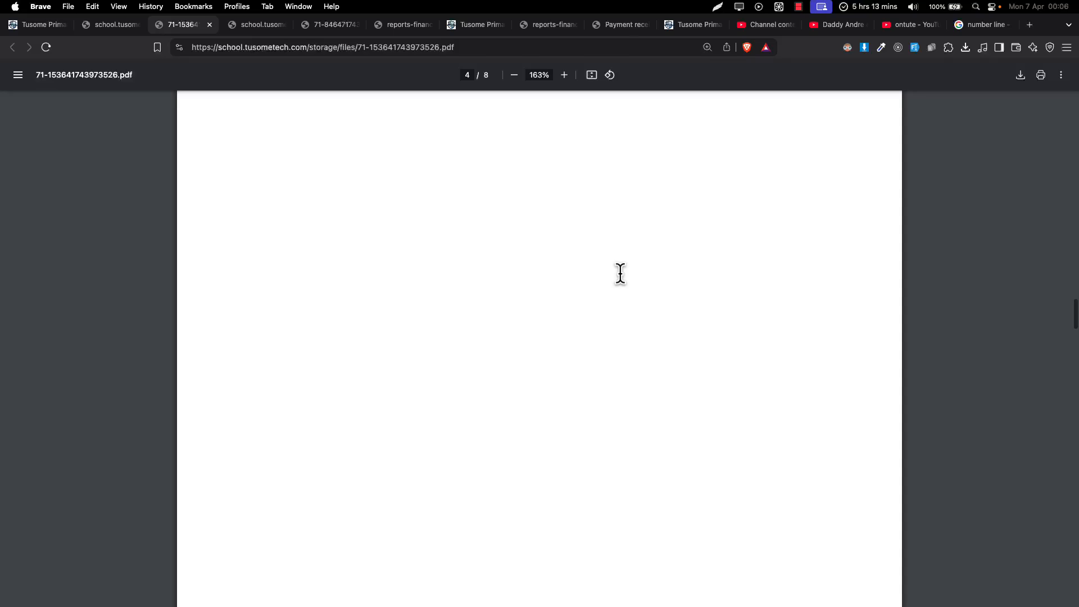
scroll(621, 277, up, 1)
Save the gate pass PDF in Downloads as "5. Gate pass".
key(super+s)
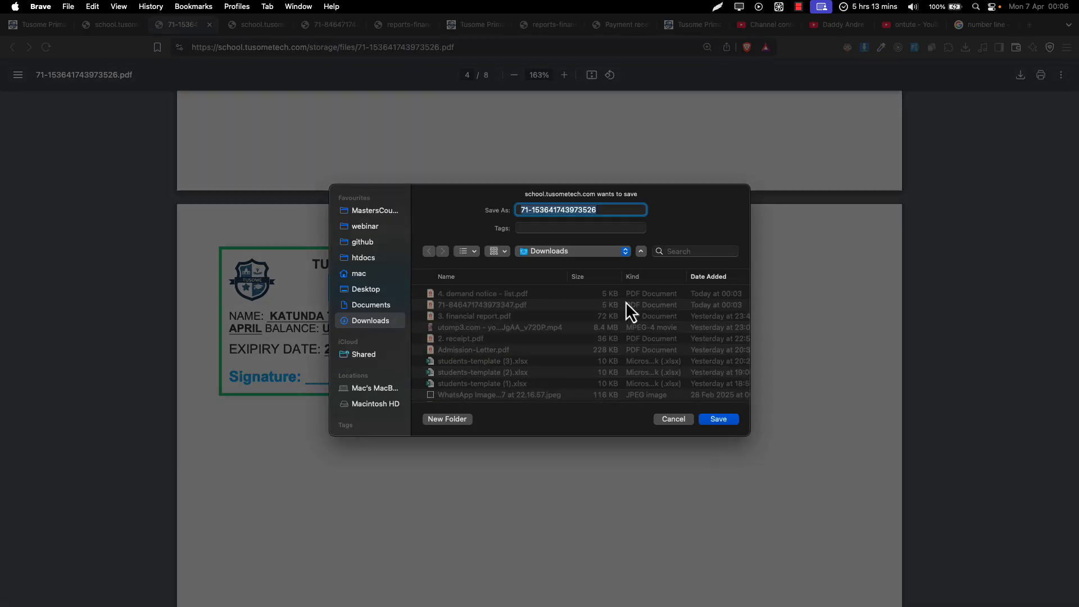
text(5)
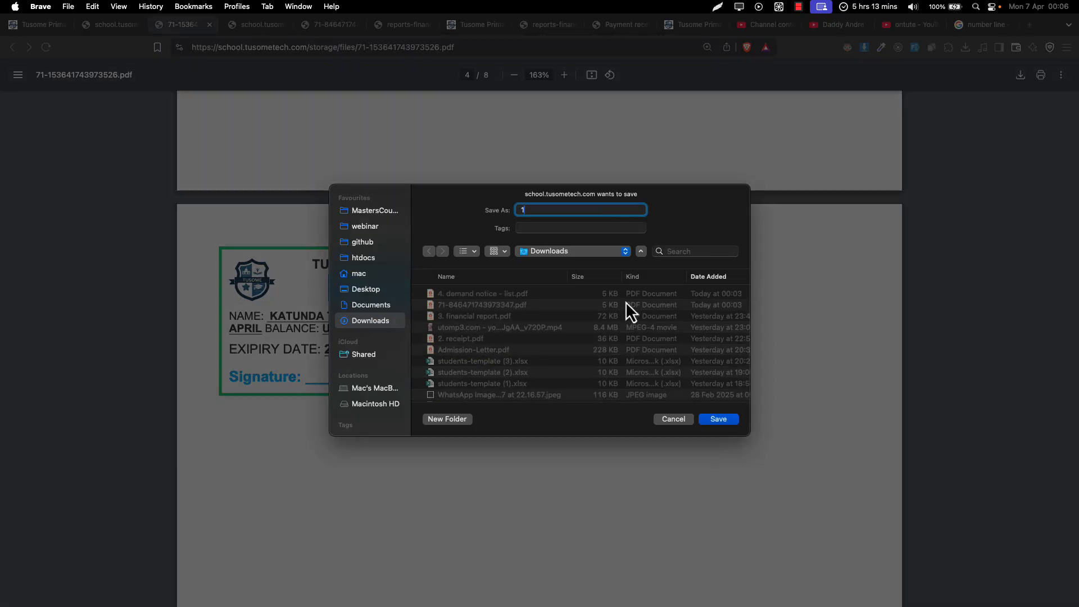
key(BackSpace)
text(5. Gate pass)
key(Return)
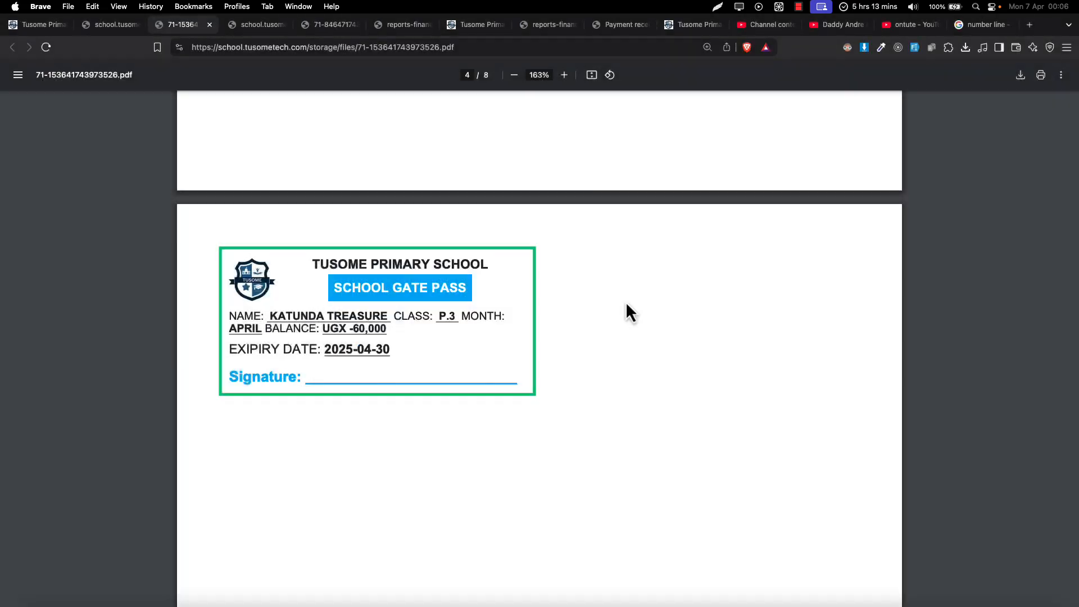
scroll(259, 262, up, 5)
scroll(259, 262, up, 3)
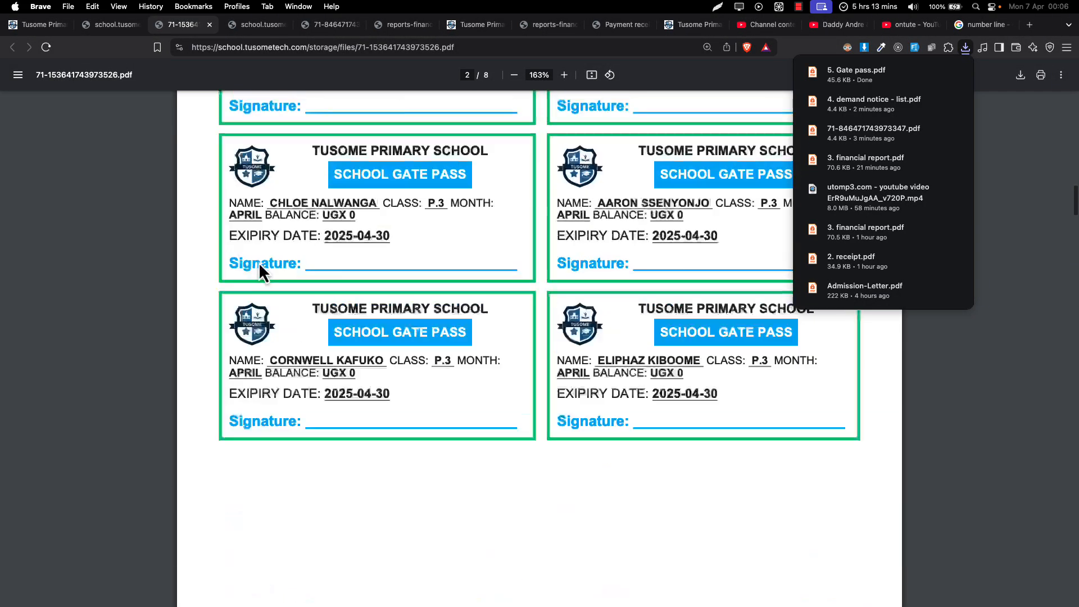
Close the gate pass generation page and generate the meal cards for all students of school fees demand 71.
click(104, 24)
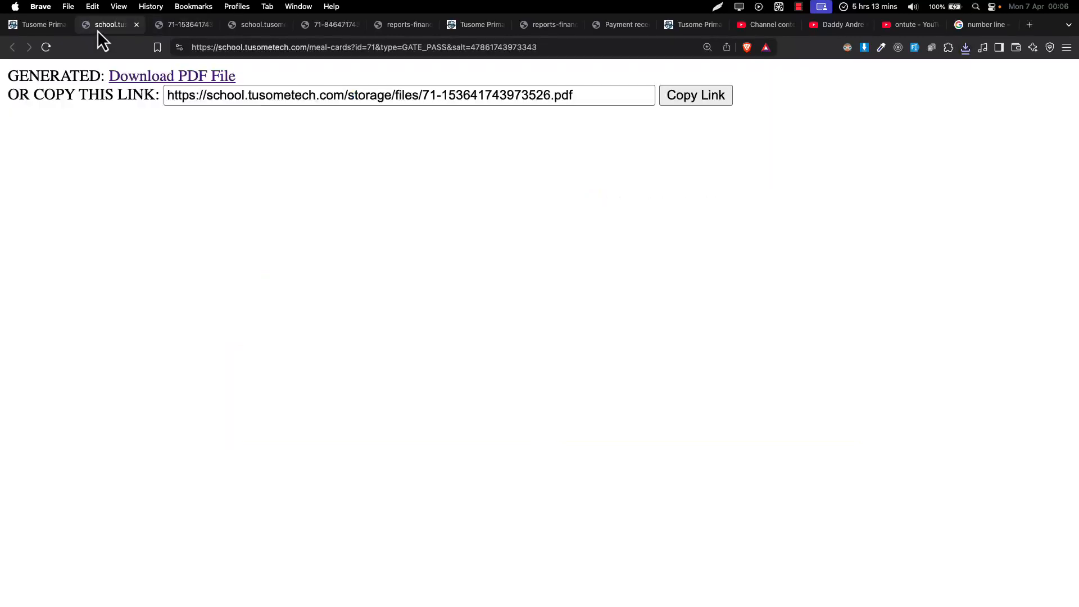
click(136, 26)
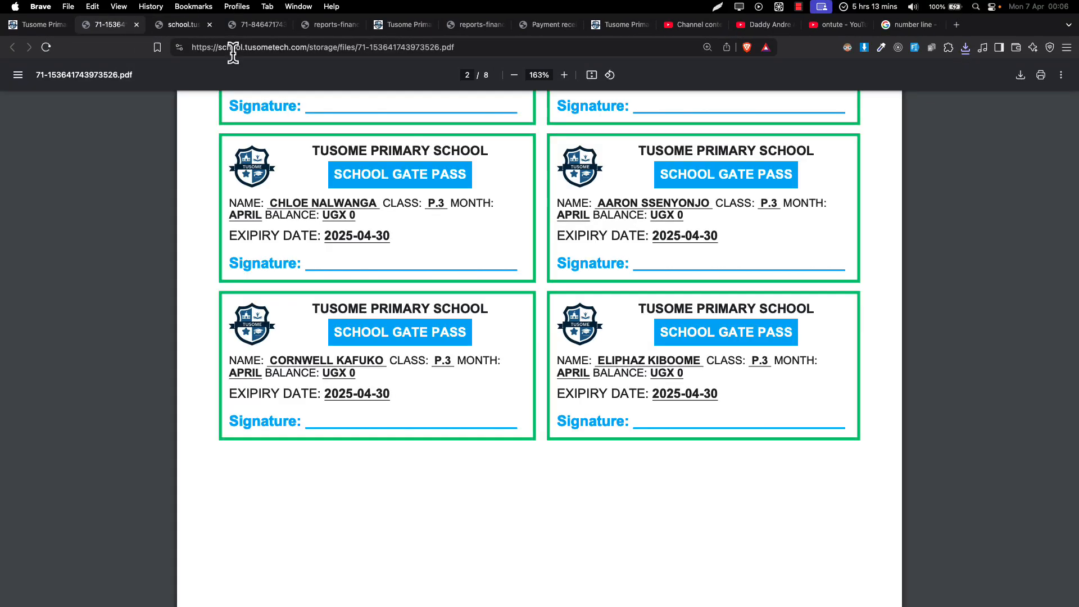
click(42, 25)
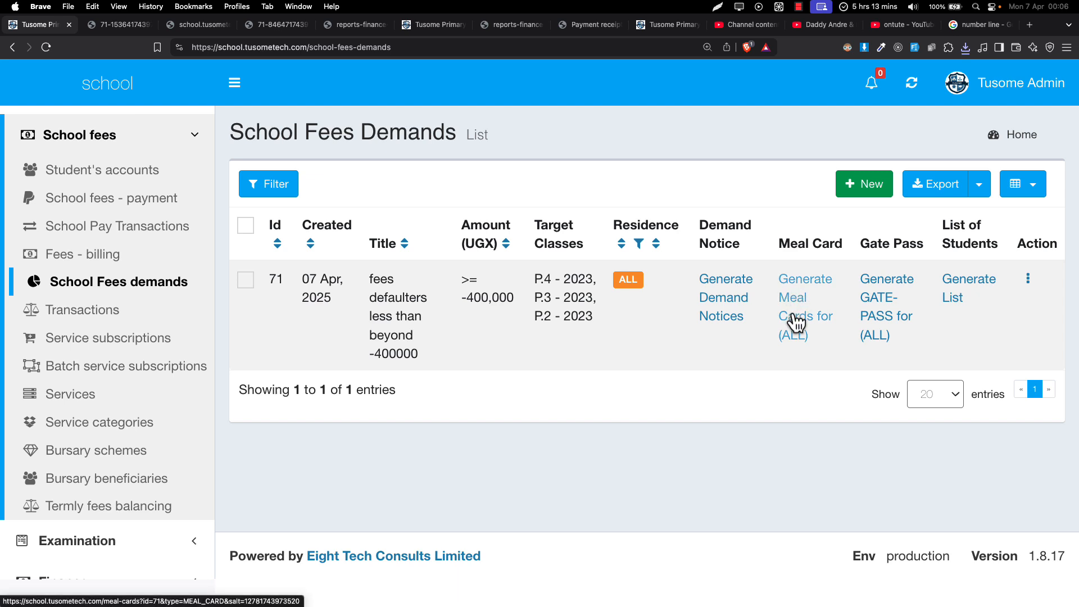
click(796, 323)
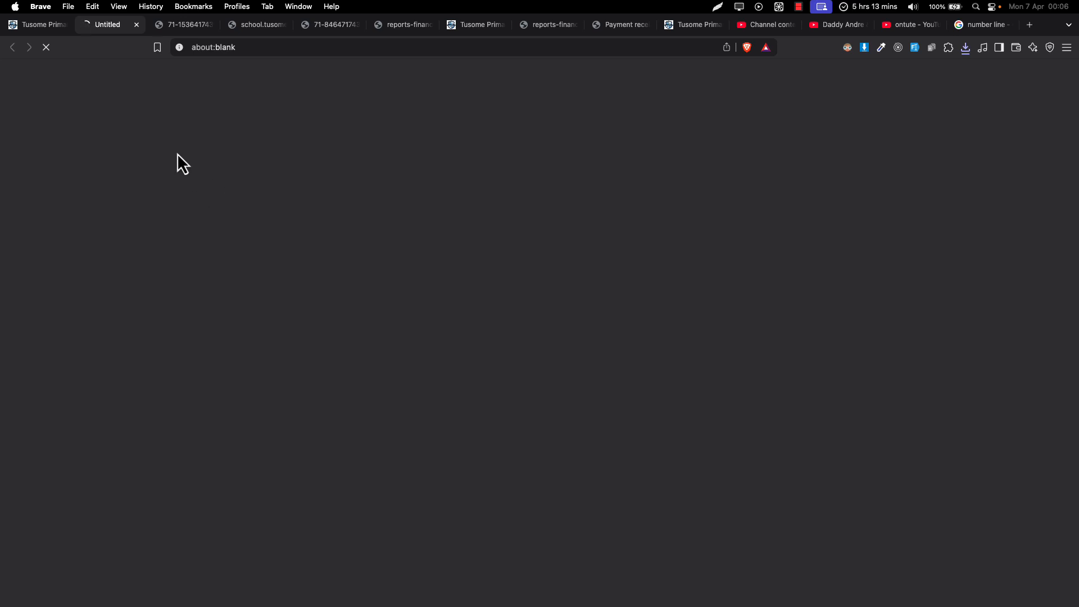
Return to the gate pass PDF and check the school name and student details on the page 2 cards.
click(172, 29)
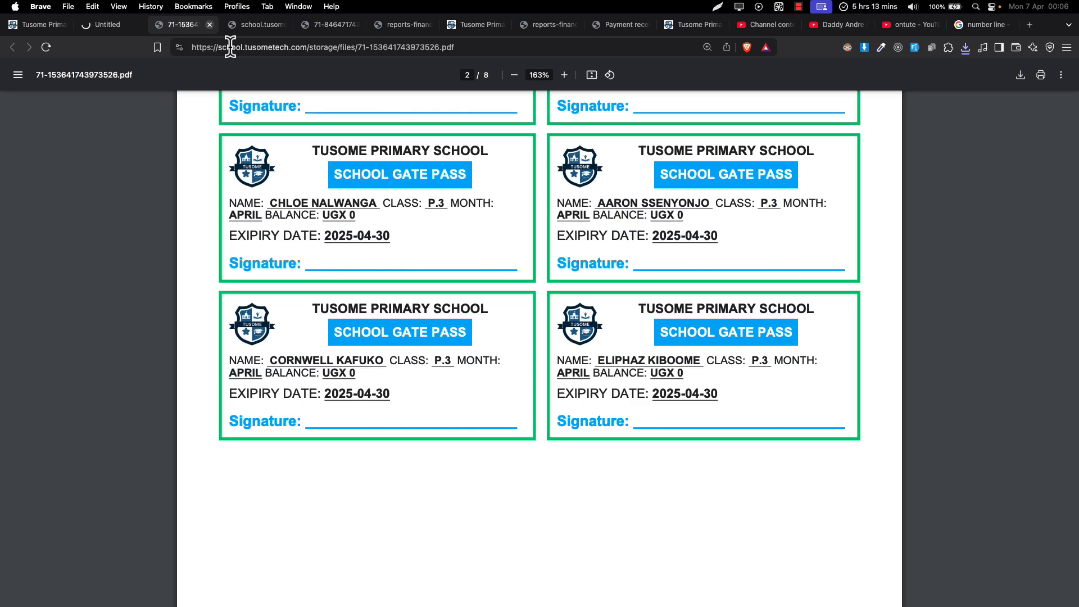
scroll(399, 212, up, 4)
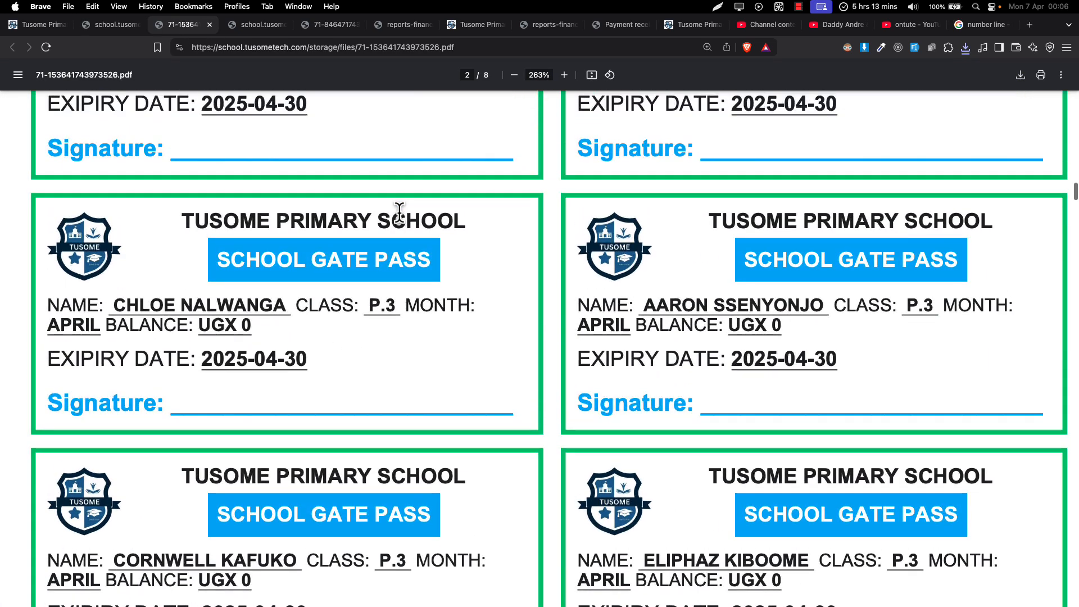
scroll(399, 212, up, 5)
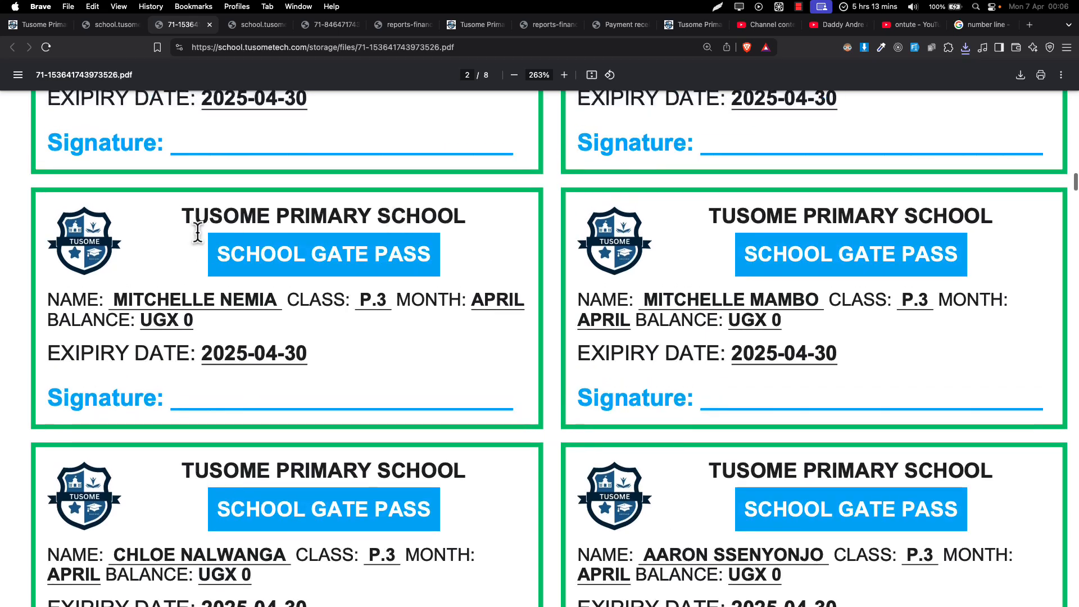
drag(198, 232, 321, 207)
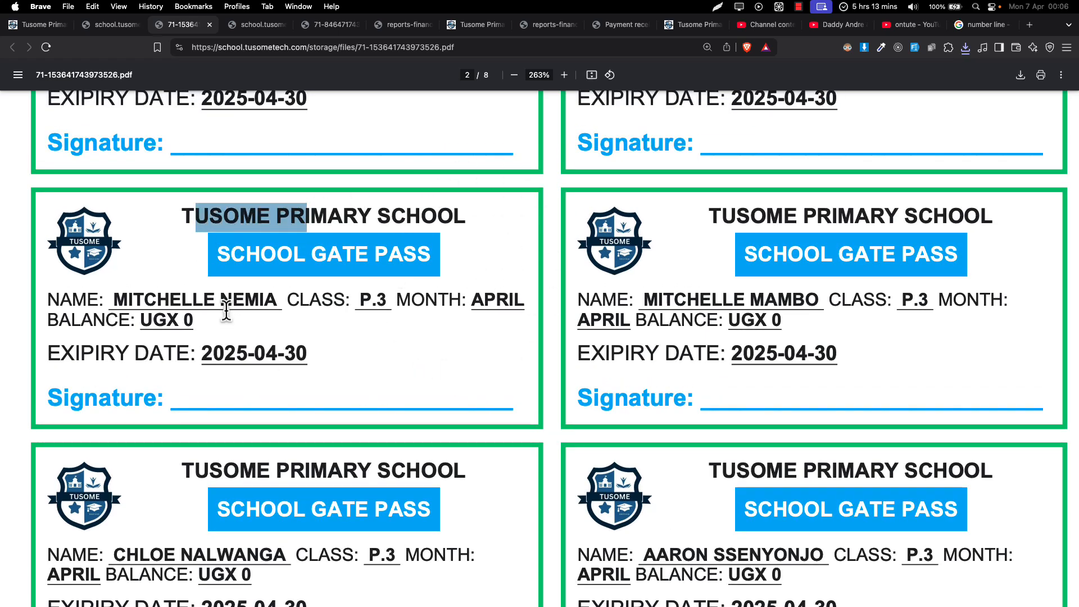
scroll(396, 299, up, 10)
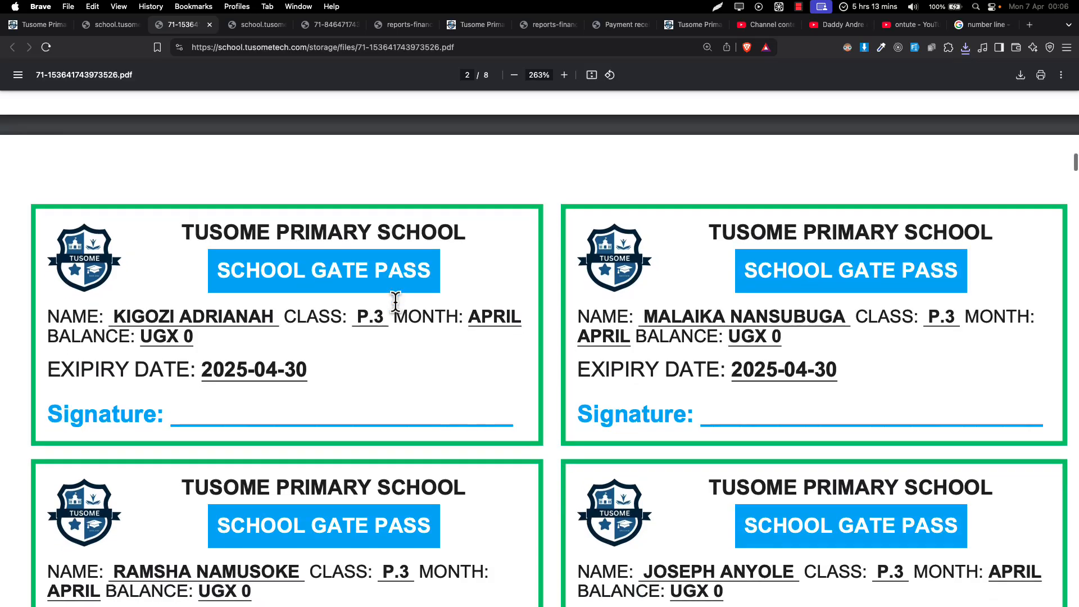
scroll(395, 302, down, 2)
Open the generated meal card PDF, go to the cards on page 2 and enlarge the view to 175%.
click(111, 24)
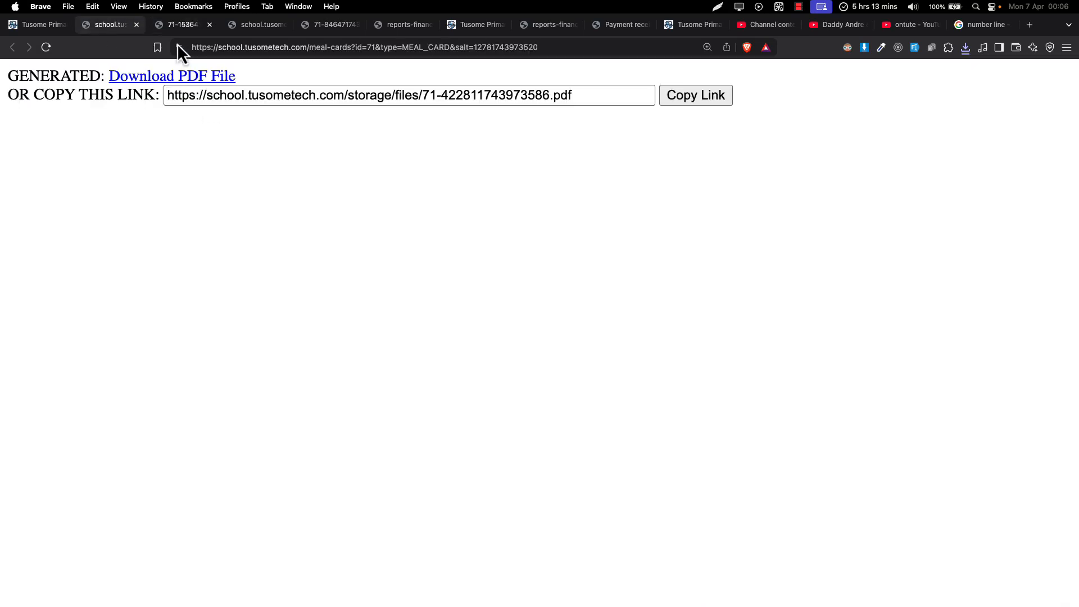
click(187, 75)
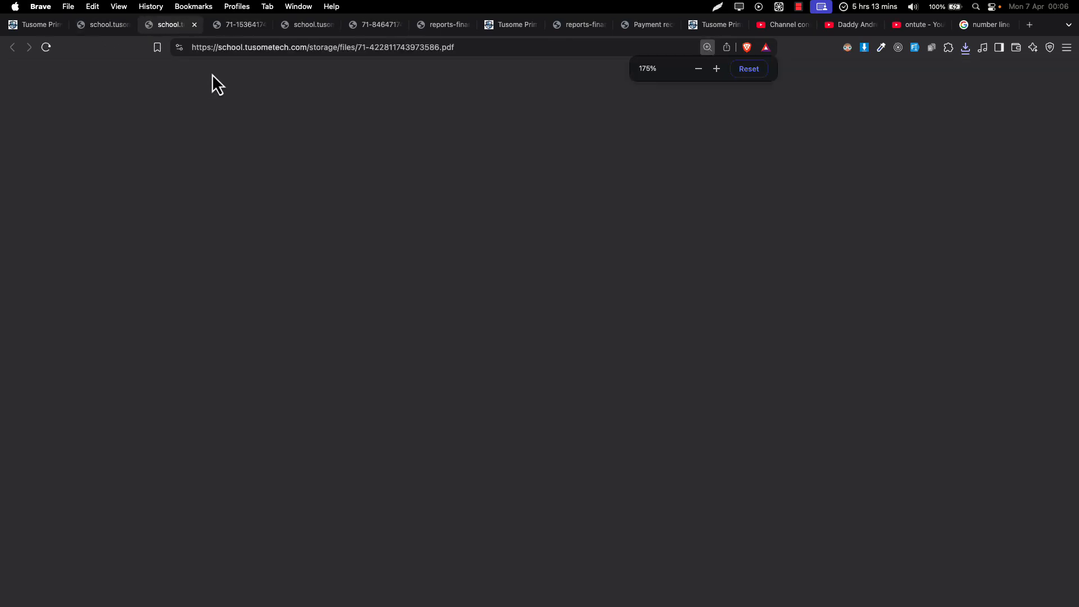
scroll(355, 265, down, 10)
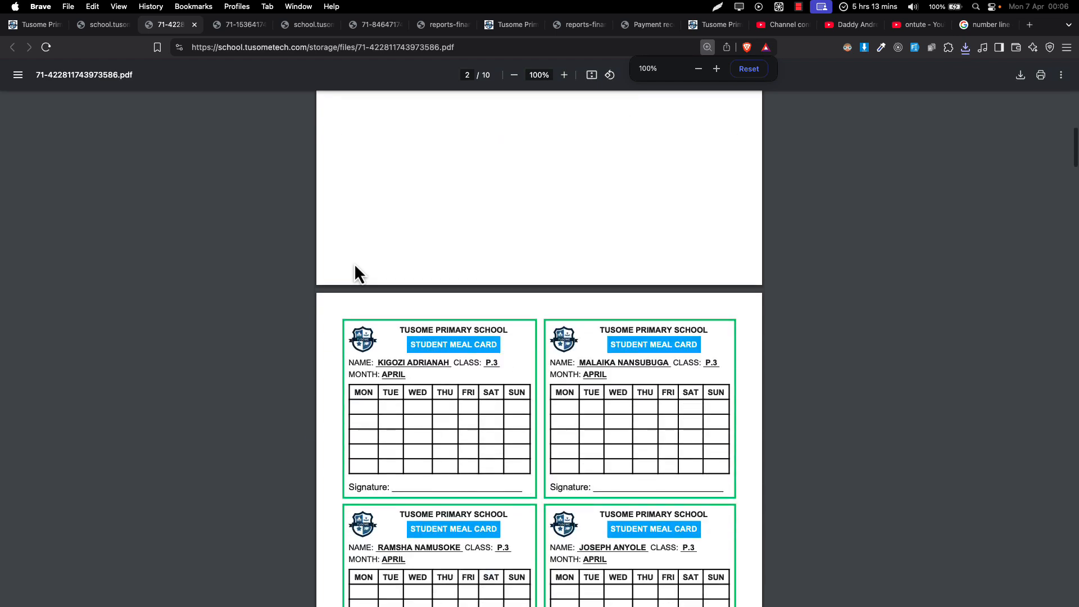
key(super+equal)
key(super+equal)
key(super+equal)
key(super+equal)
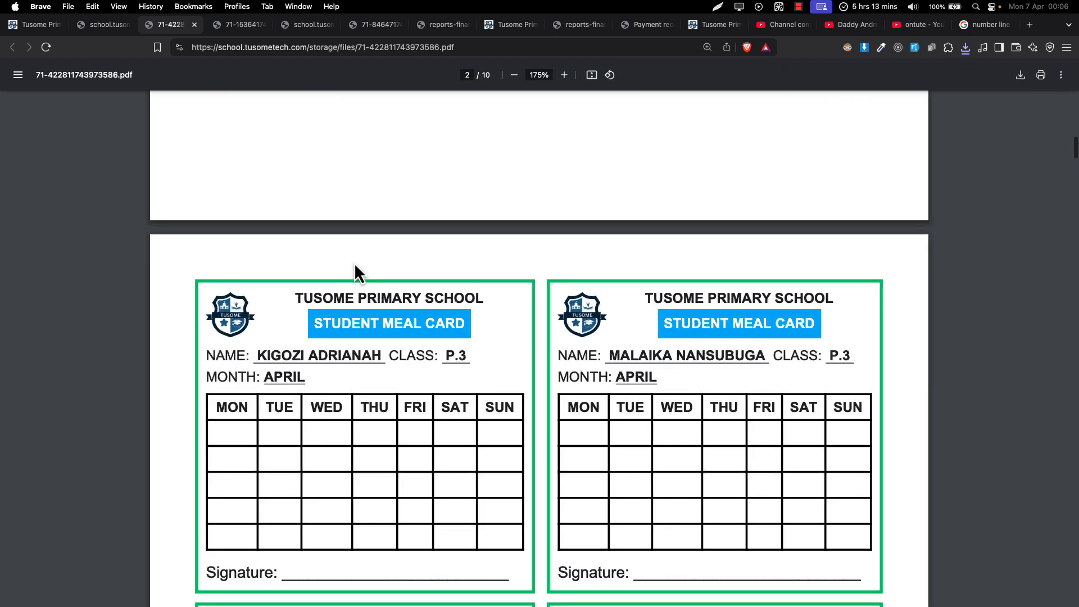
Look through the student meal cards, including their student details, weekday grids and signature lines.
scroll(355, 265, down, 2)
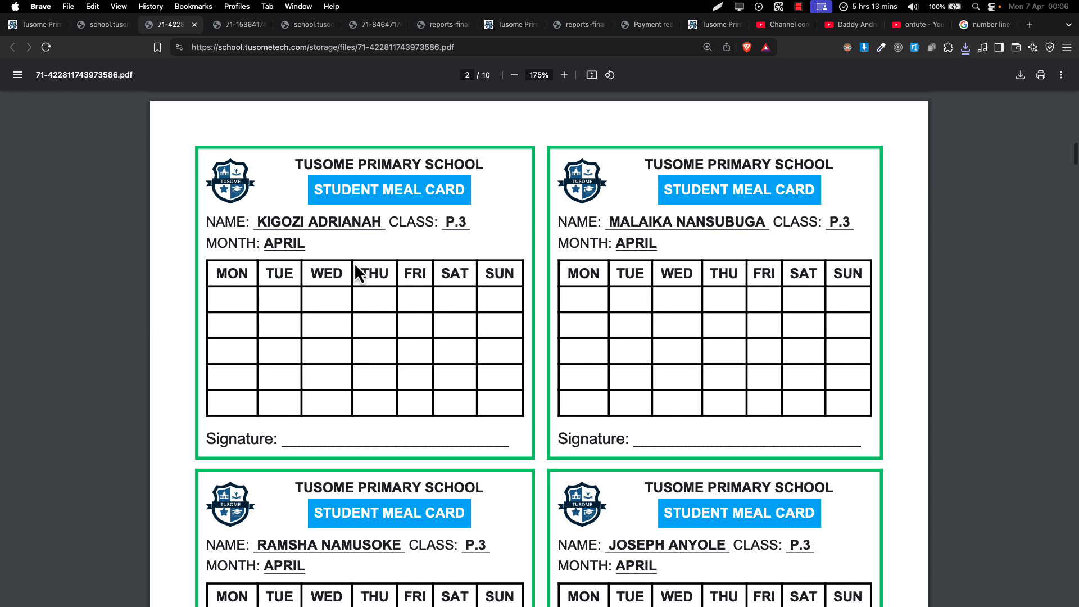
scroll(354, 262, down, 4)
scroll(355, 262, down, 15)
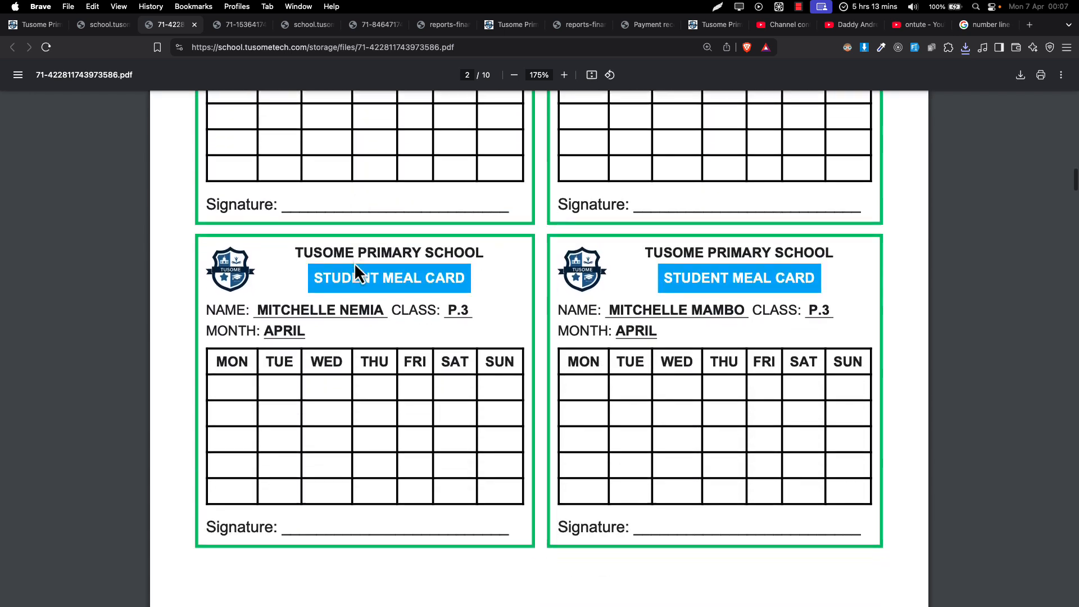
scroll(354, 262, down, 2)
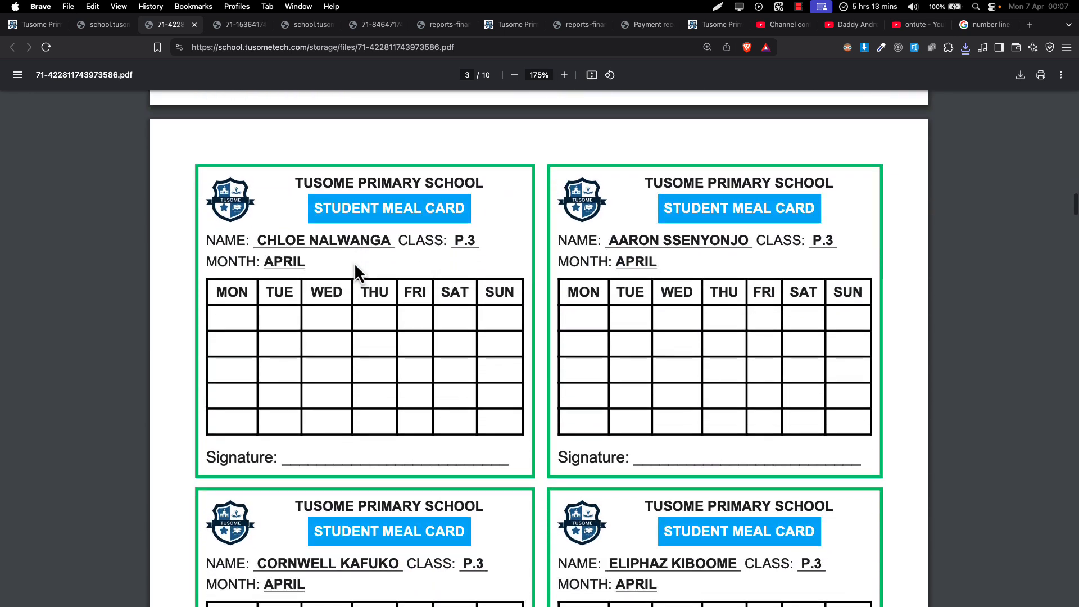
scroll(354, 261, down, 2)
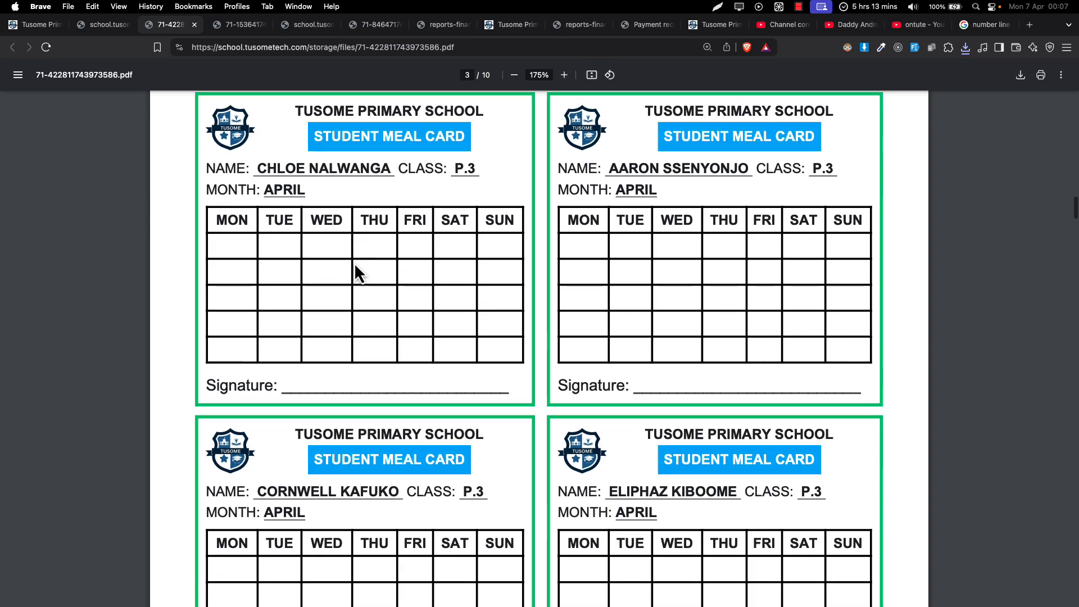
scroll(354, 262, down, 3)
scroll(354, 262, down, 20)
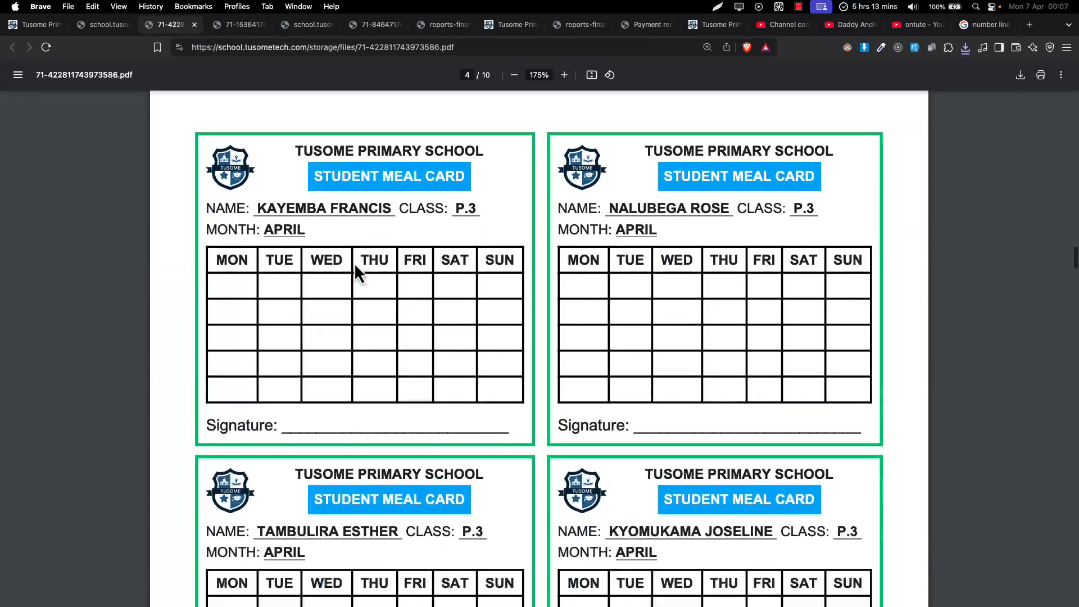
Save the meal card PDF to the Downloads folder as "6. Meal cards".
key(super+s)
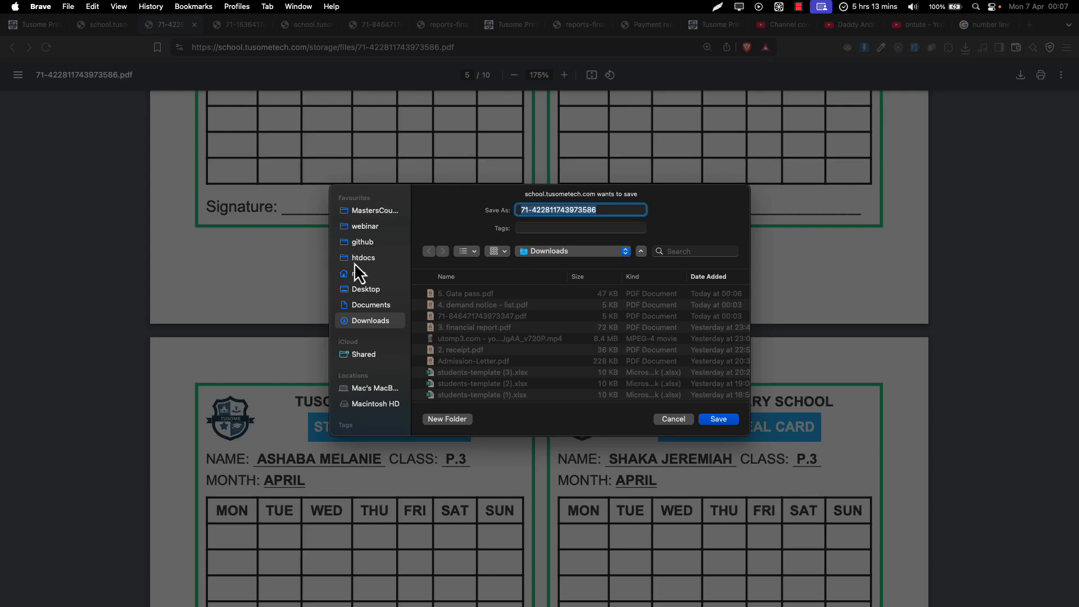
text(6. Me)
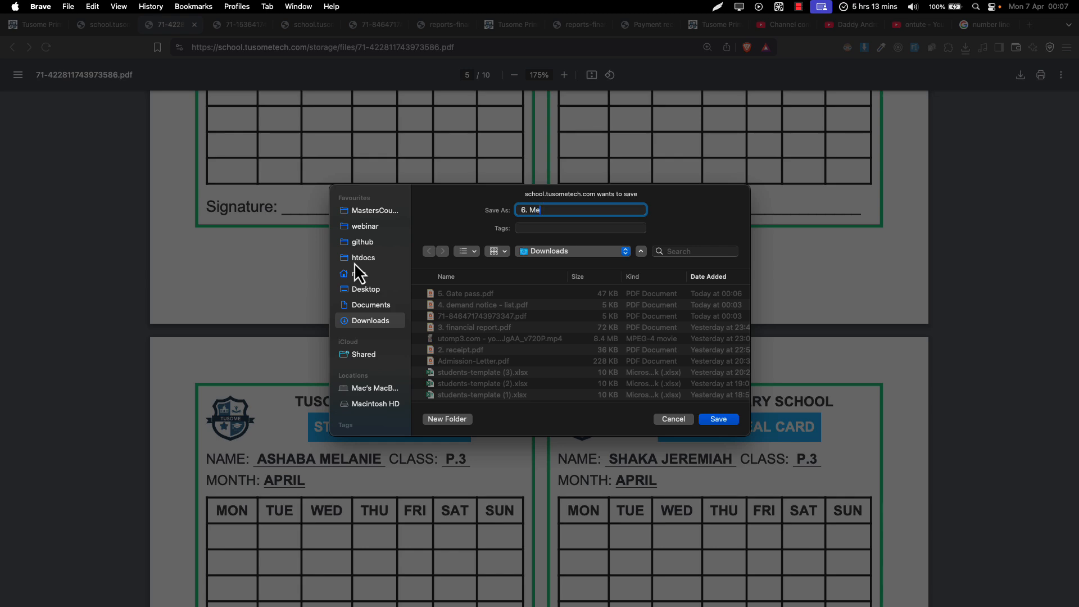
text(al cards)
key(Return)
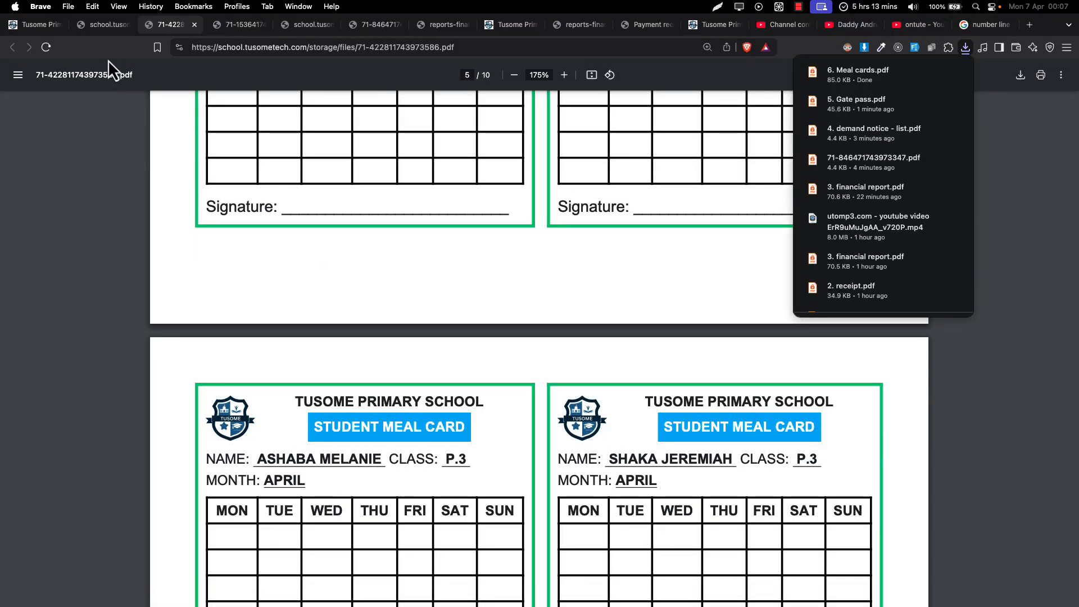
Generate the demand notices for school fees demand 71 and close the meal card generation page.
click(102, 30)
click(37, 29)
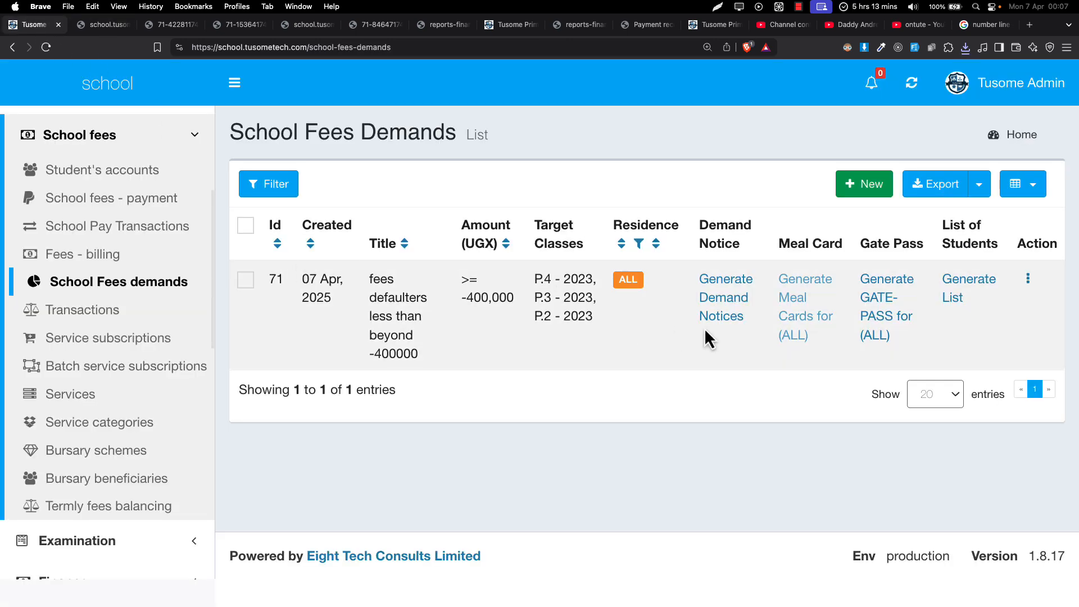
click(716, 297)
click(172, 30)
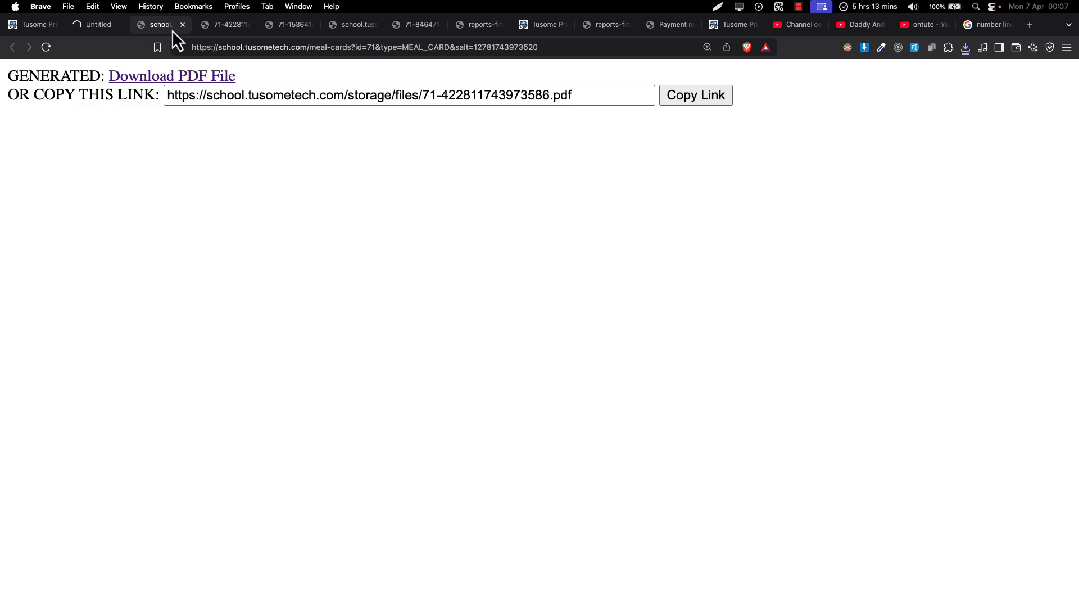
click(181, 29)
click(96, 28)
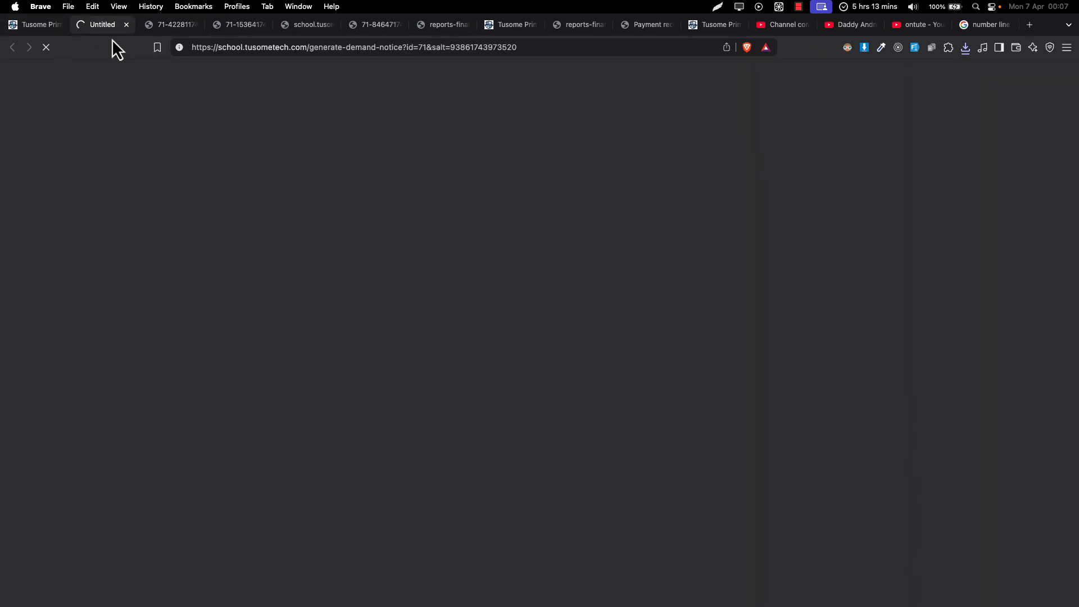
click(36, 24)
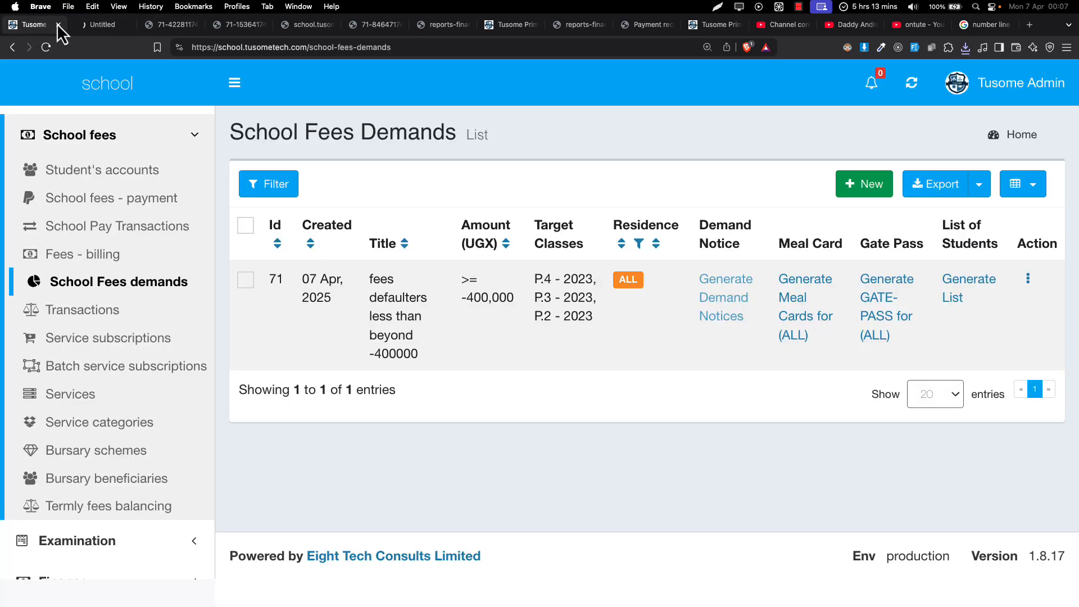
Set the direction of school fees demand 71 to "Less than or equal to (<=)" and submit the edit.
click(1032, 280)
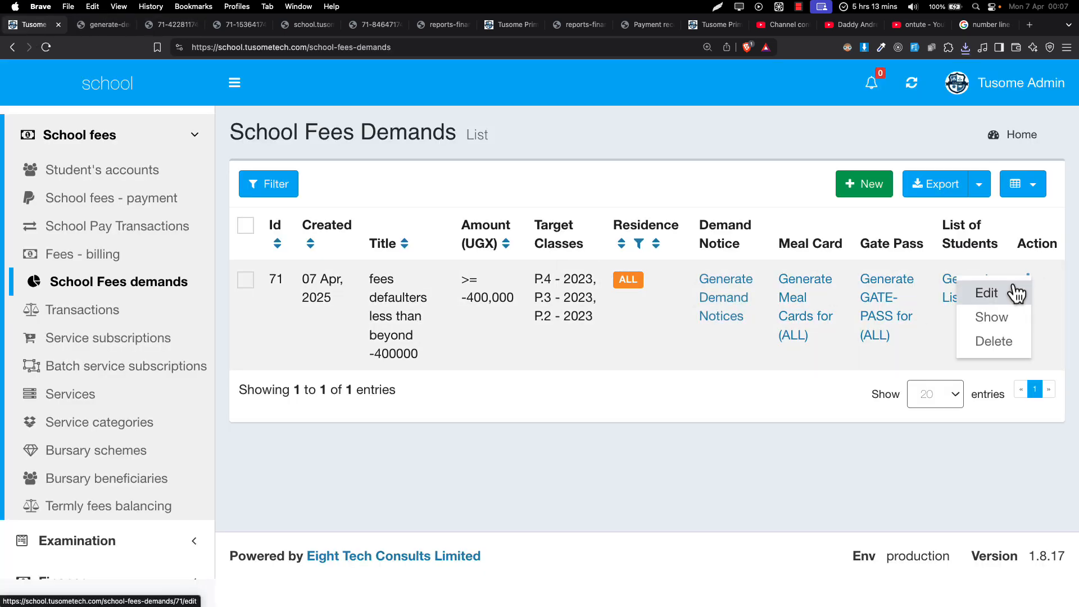
click(1012, 293)
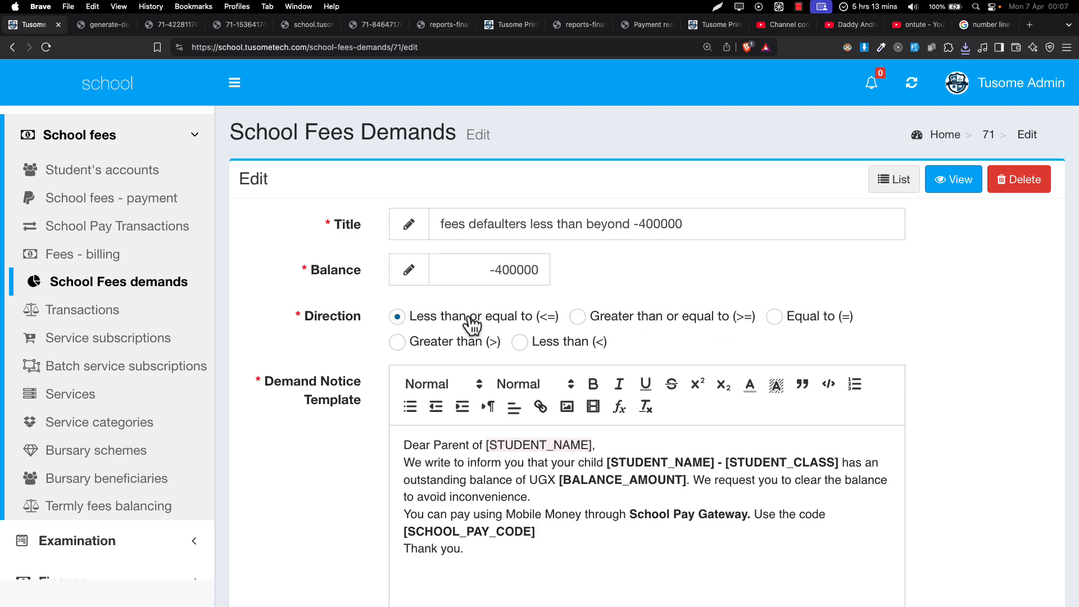
scroll(469, 320, down, 10)
click(891, 513)
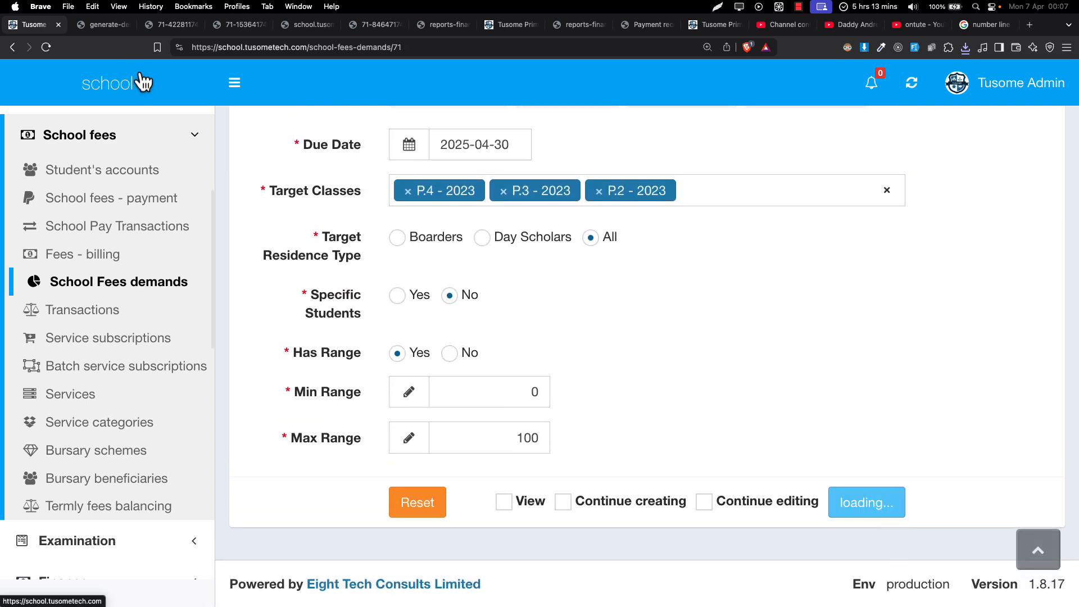
Close the outdated demand notice PDF and generate the demand notices for school fees demand 71 again.
click(109, 24)
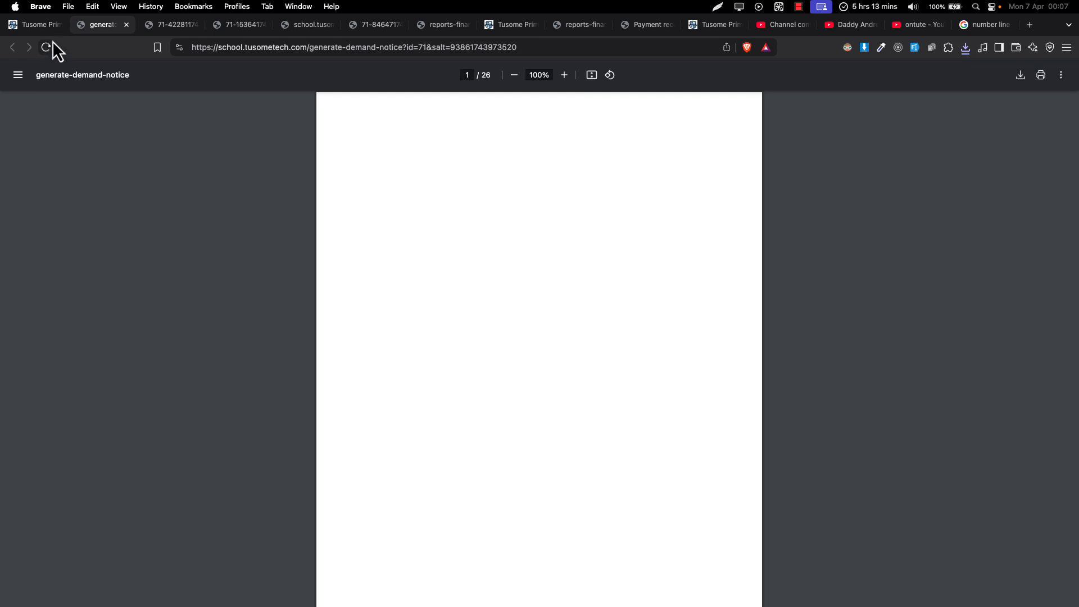
click(126, 24)
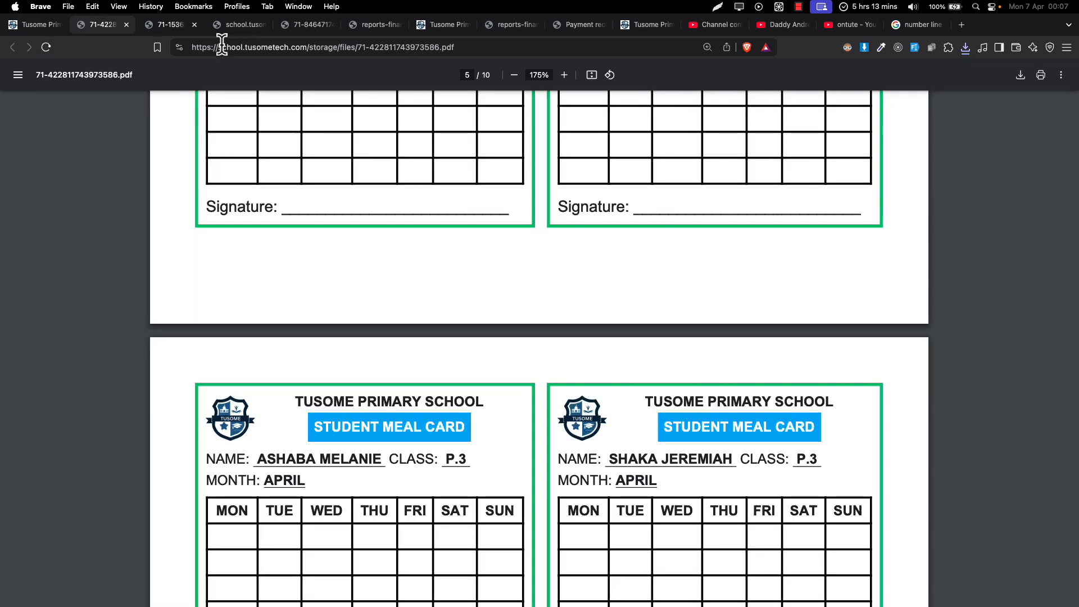
click(55, 26)
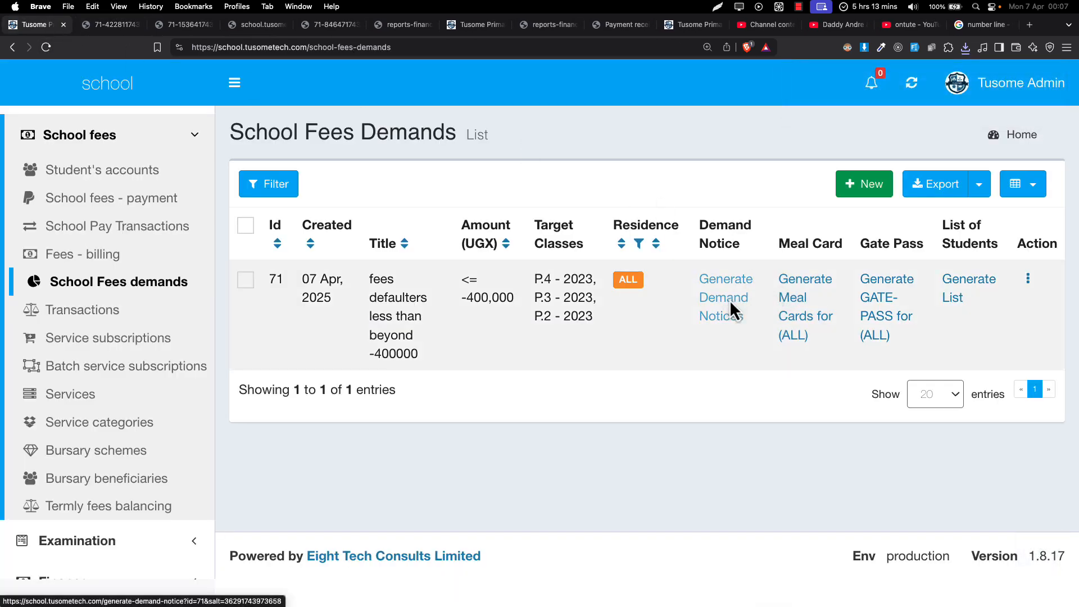
click(731, 300)
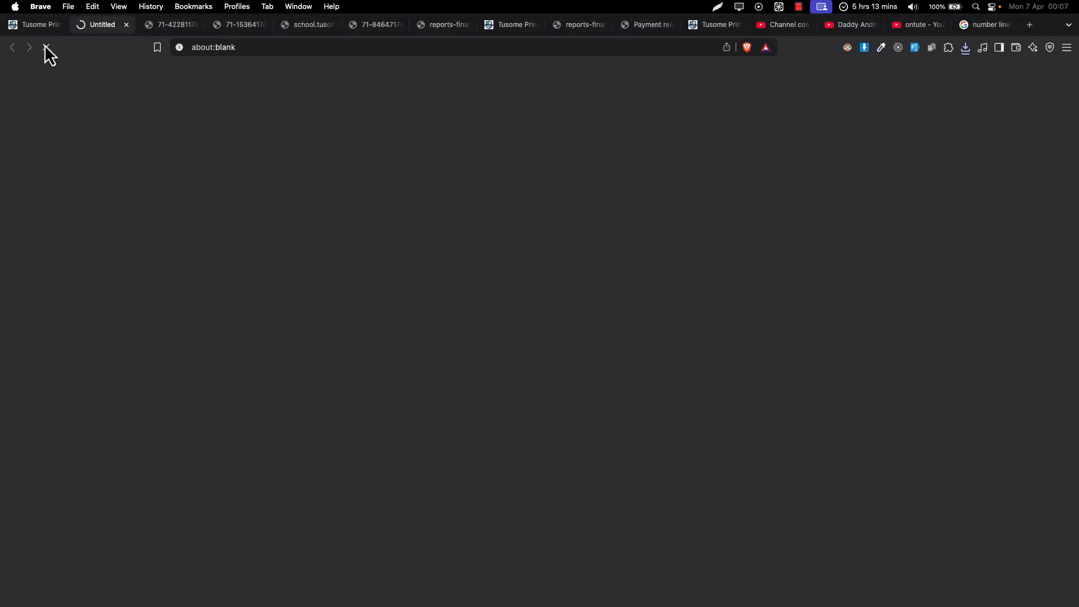
click(35, 28)
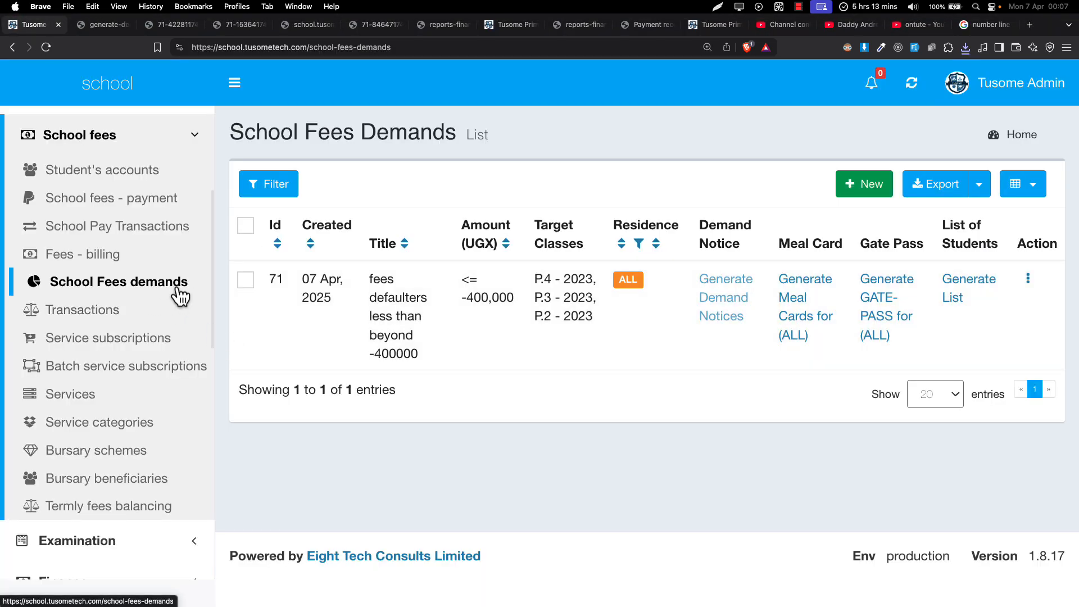
scroll(553, 350, down, 1)
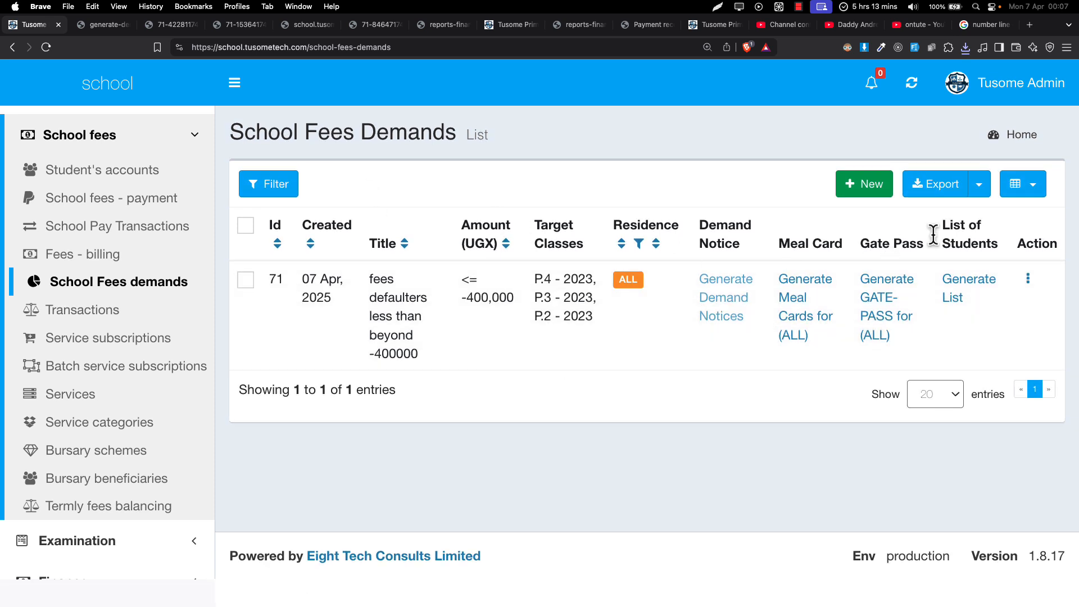
click(1033, 193)
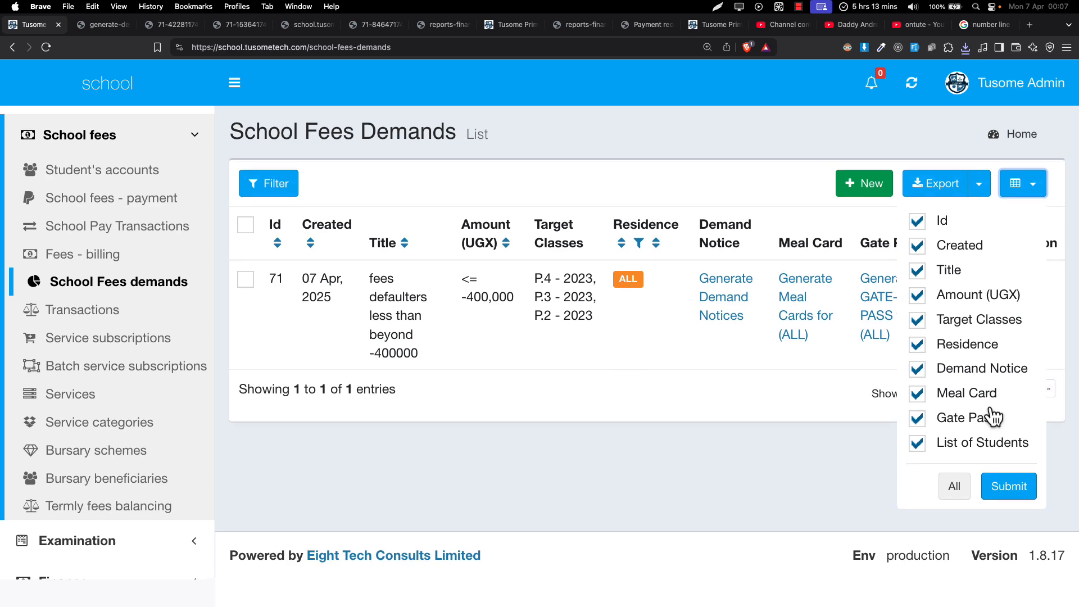
click(652, 340)
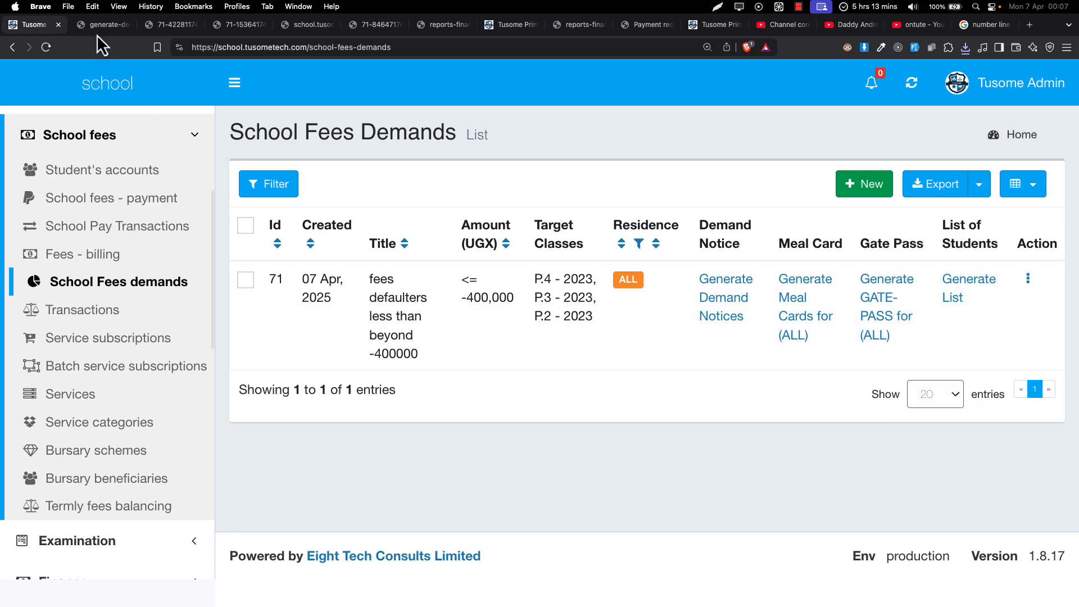
Open the new demand notice PDF and read the first notice's addressee, balance text and payment instructions.
click(100, 24)
scroll(405, 257, up, 3)
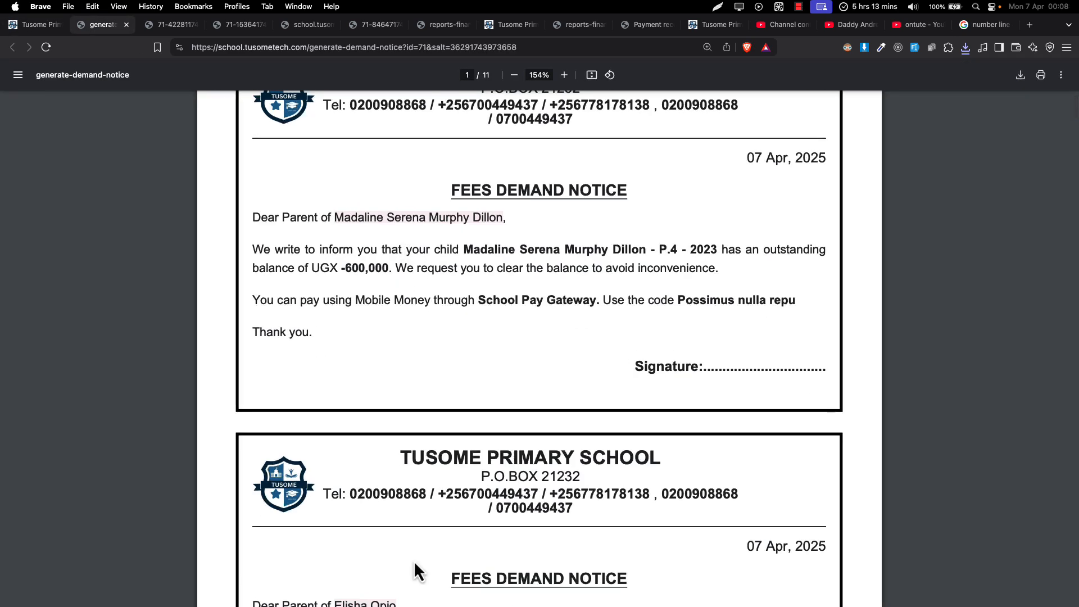
scroll(414, 561, up, 3)
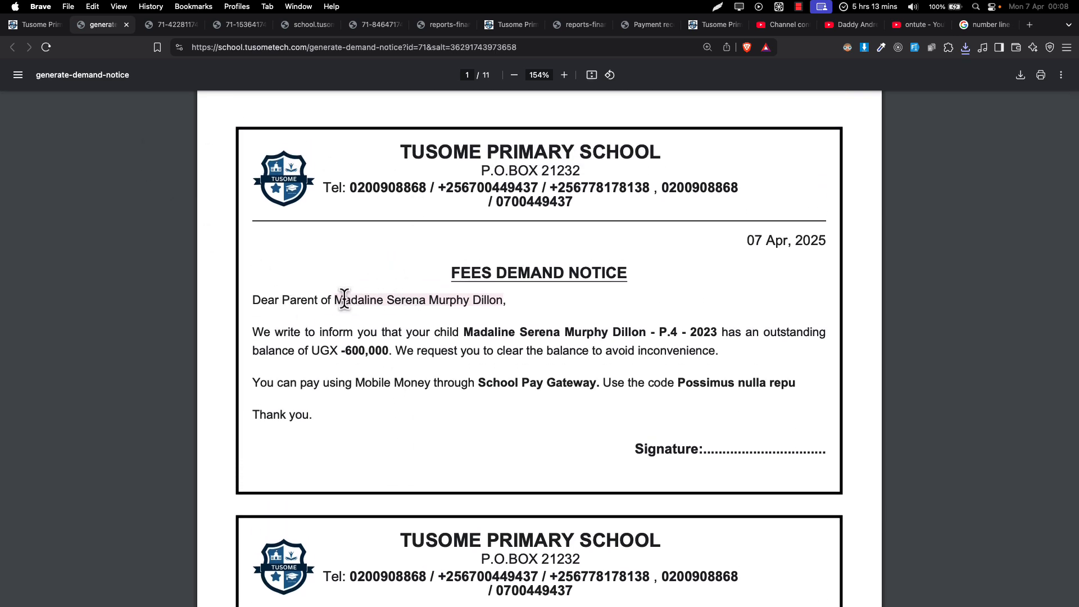
drag(344, 299, 490, 295)
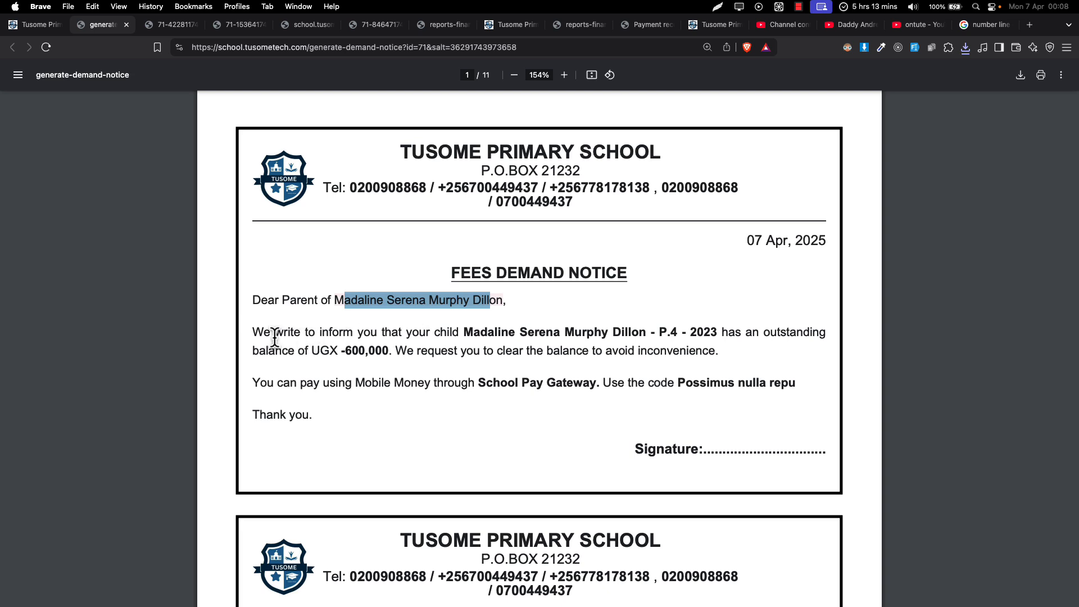
drag(272, 335, 505, 343)
click(638, 350)
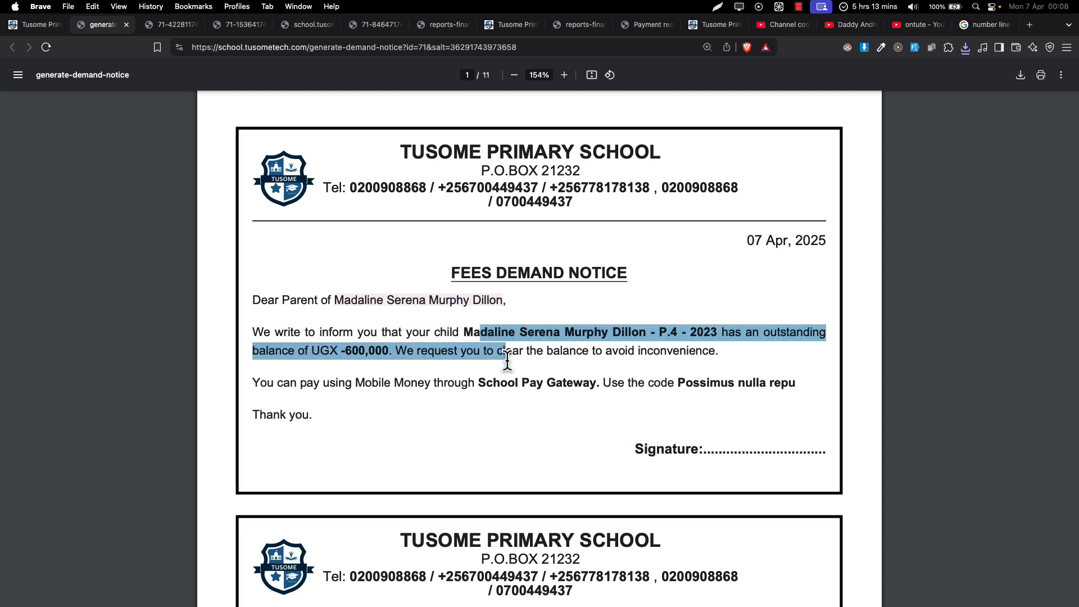
drag(444, 383, 650, 363)
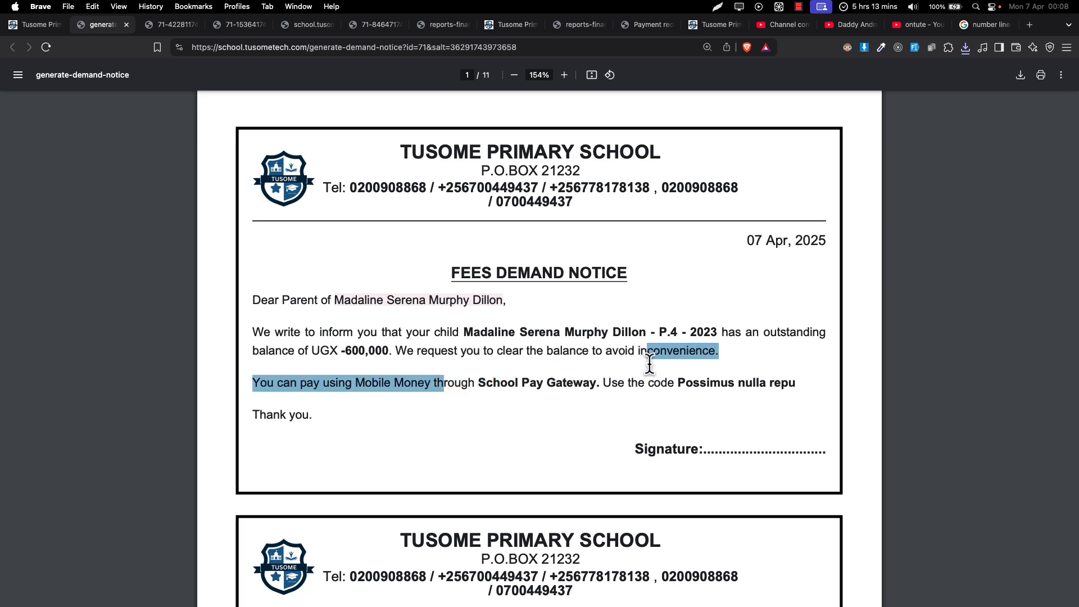
Look through the remaining fees demand notices, checking the outstanding balances, and return to page 1.
scroll(649, 363, down, 10)
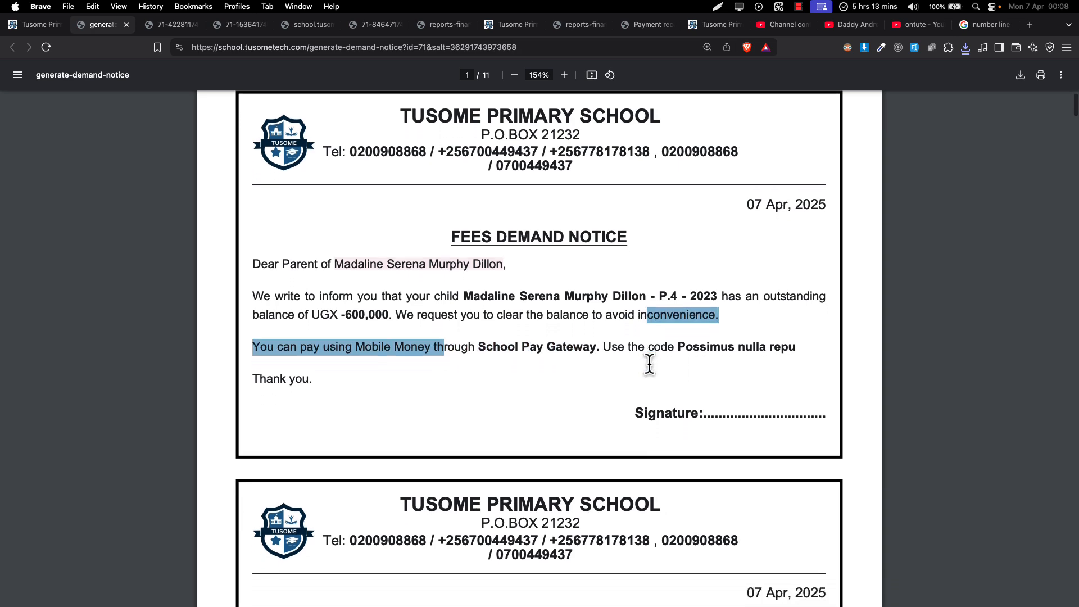
scroll(649, 363, down, 15)
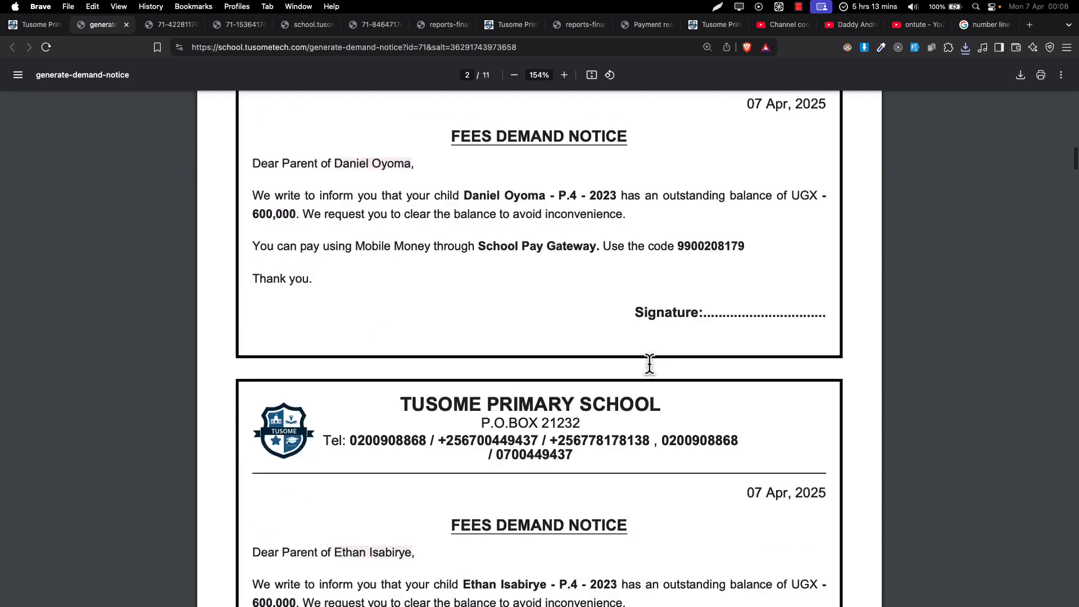
scroll(649, 363, down, 15)
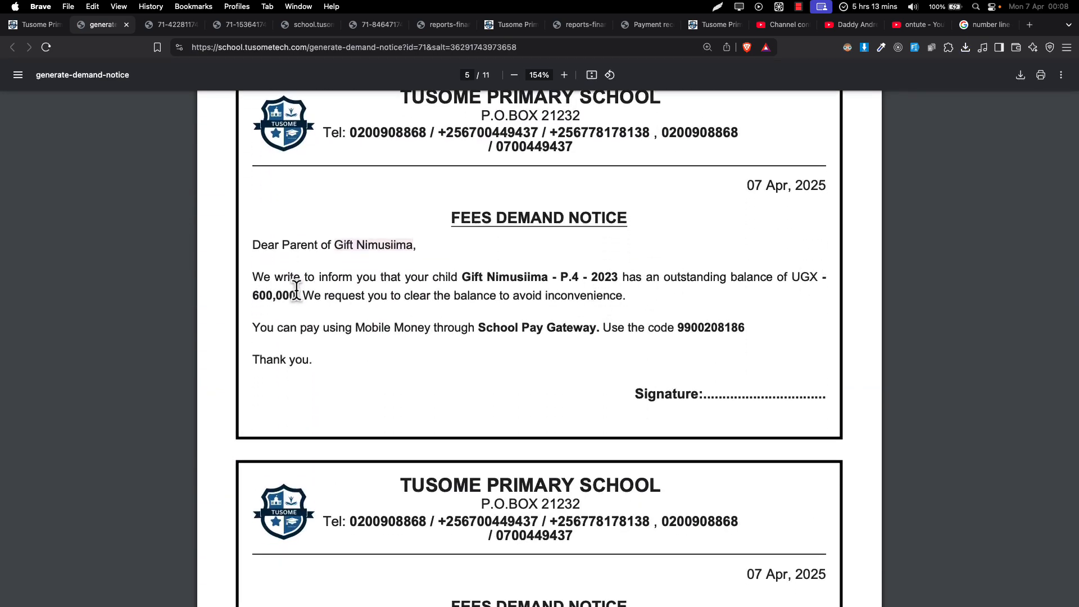
drag(298, 297, 254, 298)
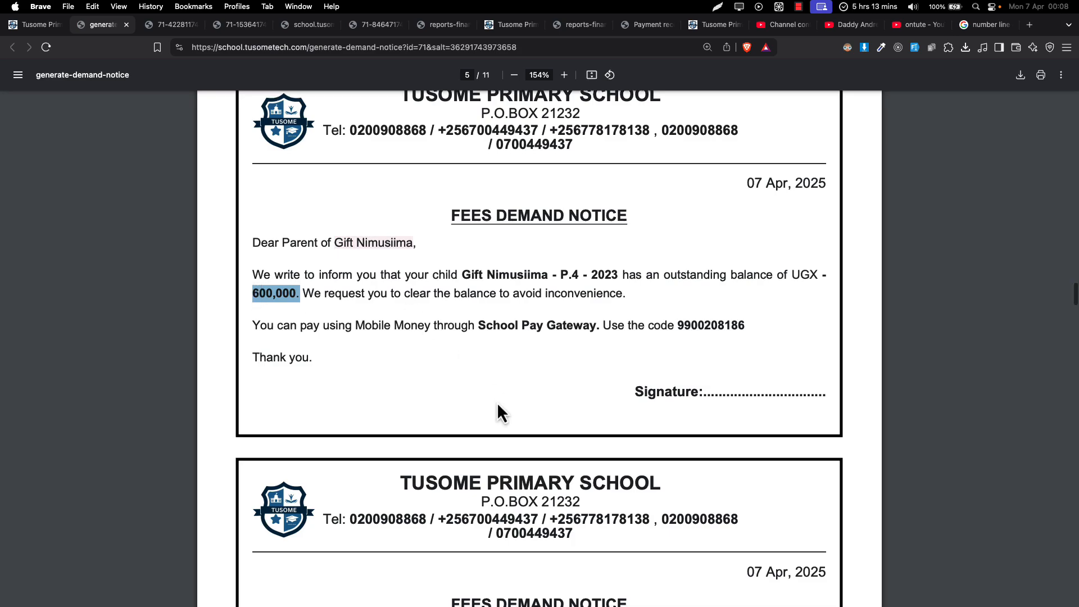
scroll(497, 403, down, 15)
scroll(498, 389, up, 20)
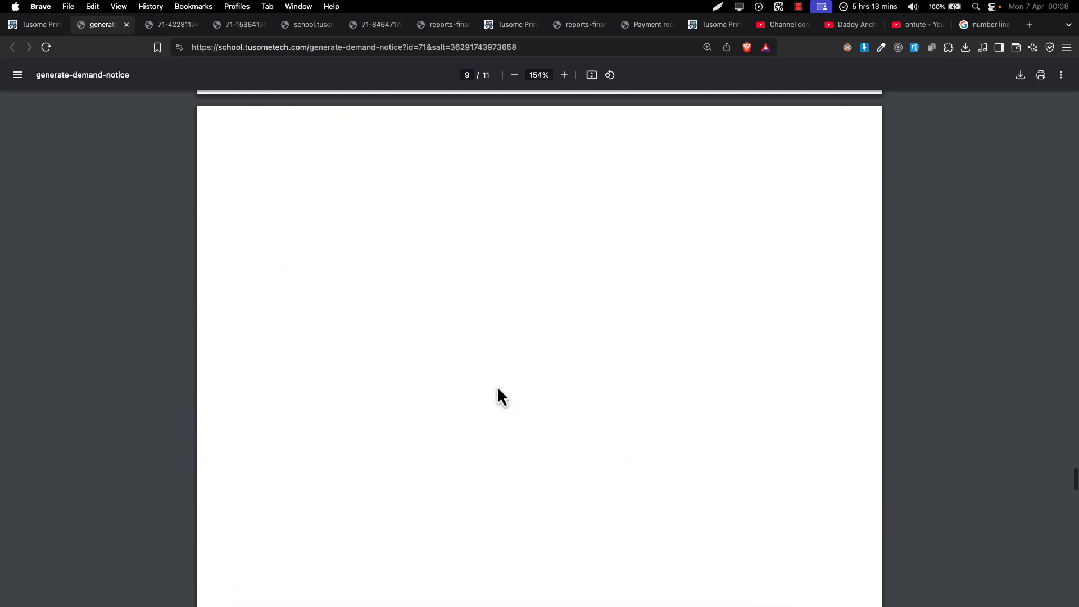
scroll(497, 386, up, 10)
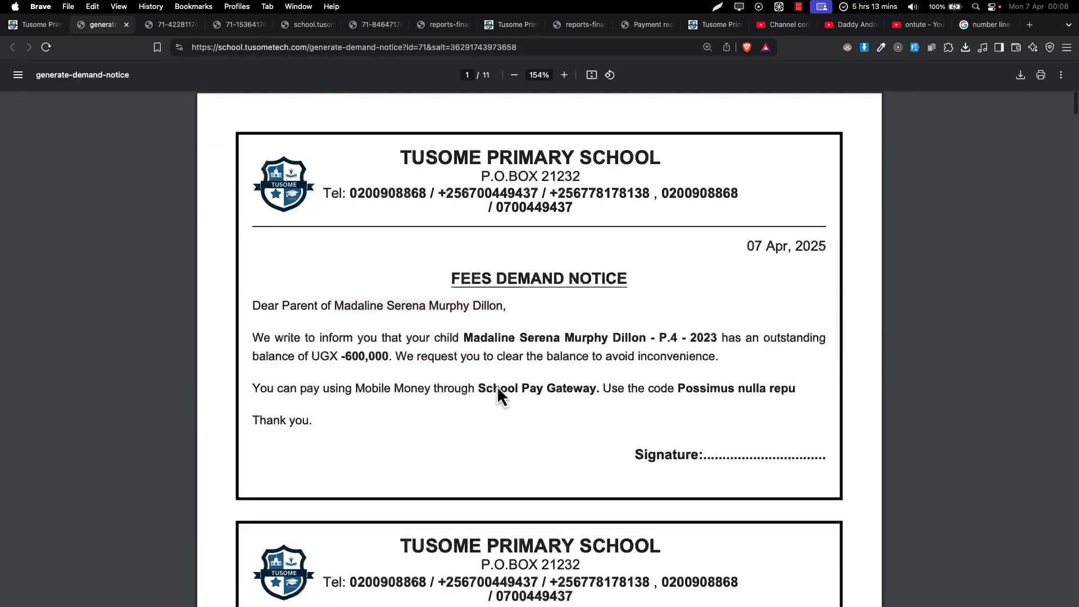
Save the demand notice PDF to the Downloads folder as "7. Demand notice" and return to the school fees demands list.
key(super+s)
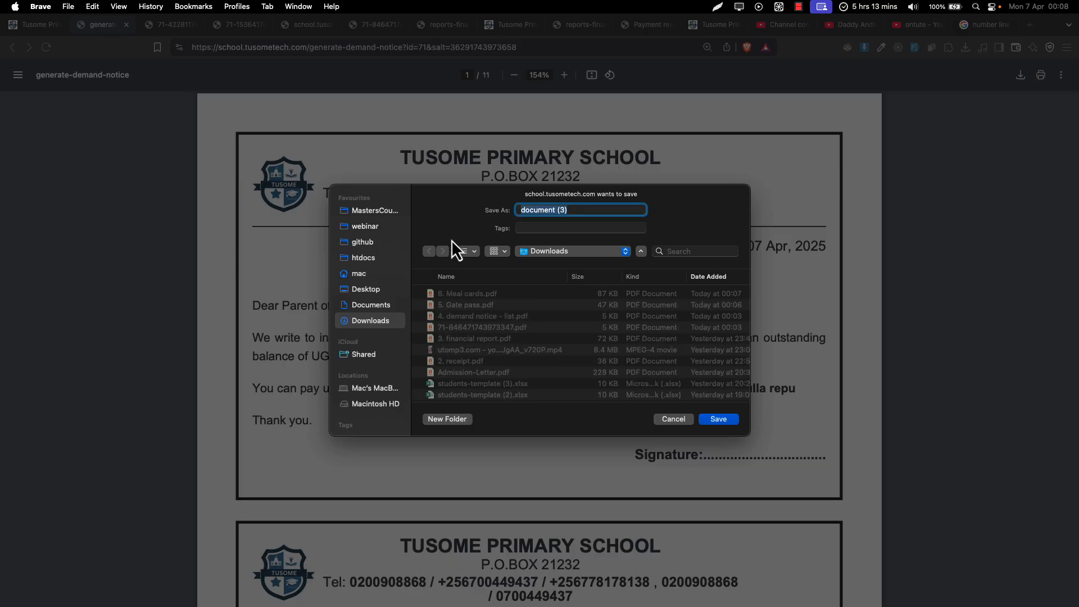
text(7. Demand notice)
key(Return)
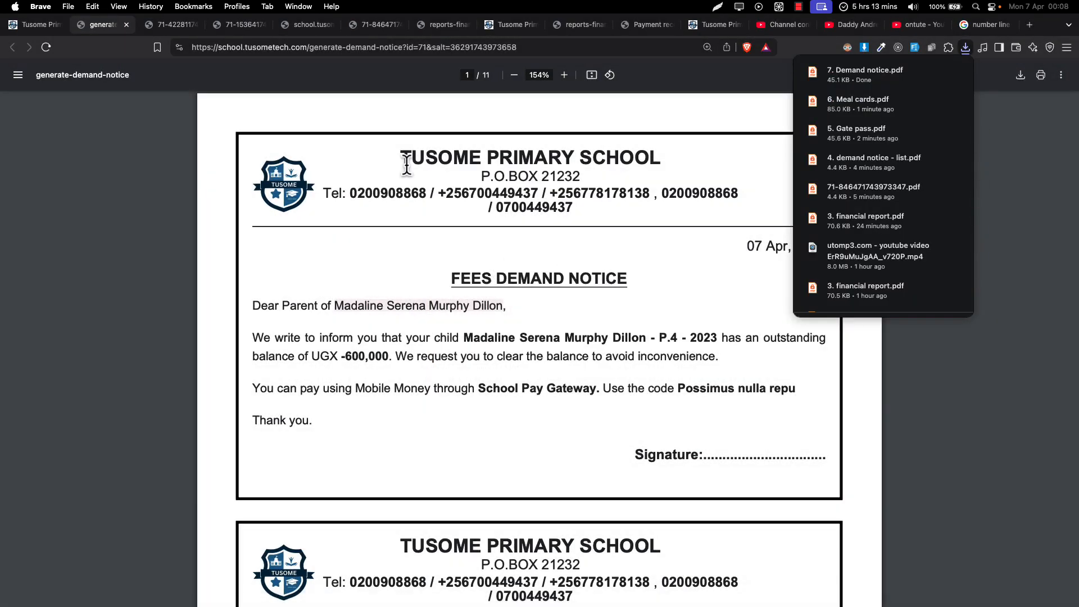
click(35, 24)
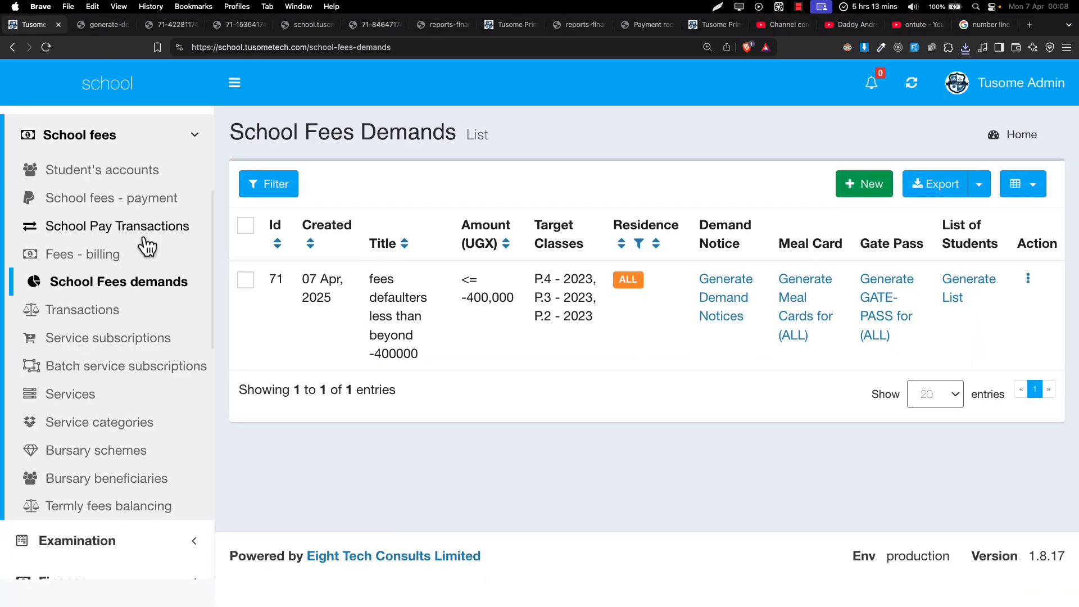
scroll(140, 301, up, 5)
scroll(140, 302, down, 2)
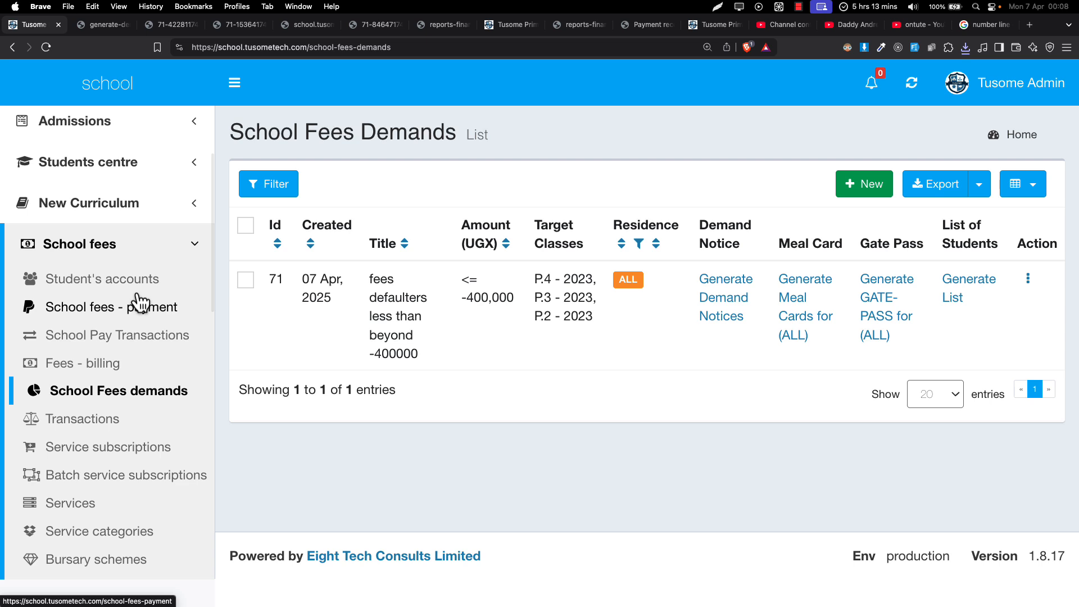
scroll(140, 302, down, 4)
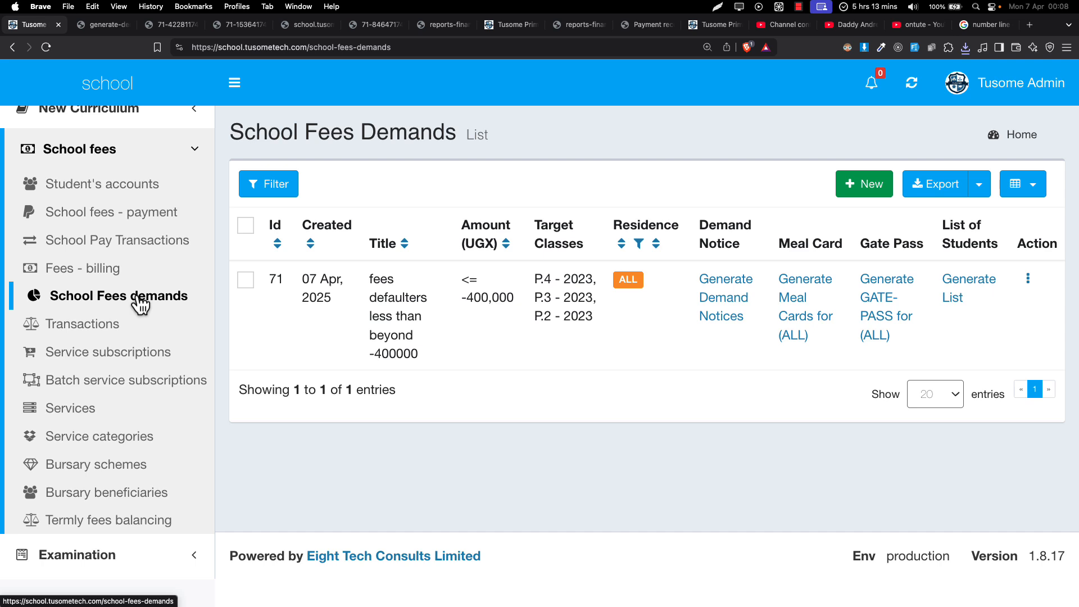
scroll(140, 303, down, 3)
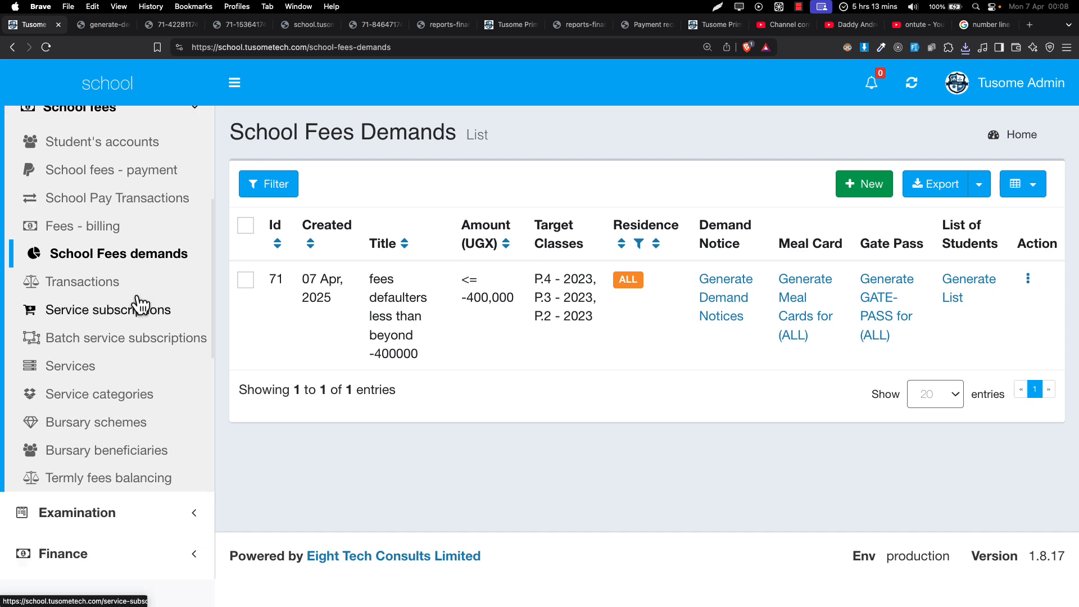
click(967, 49)
click(482, 203)
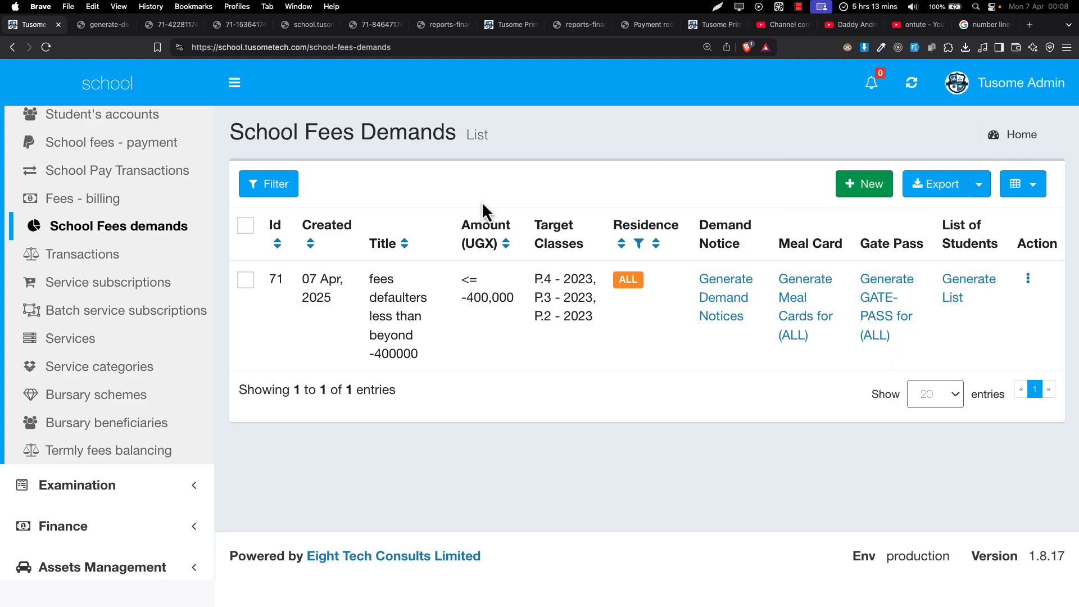
key(ctrl+Left)
key(ctrl+Right)
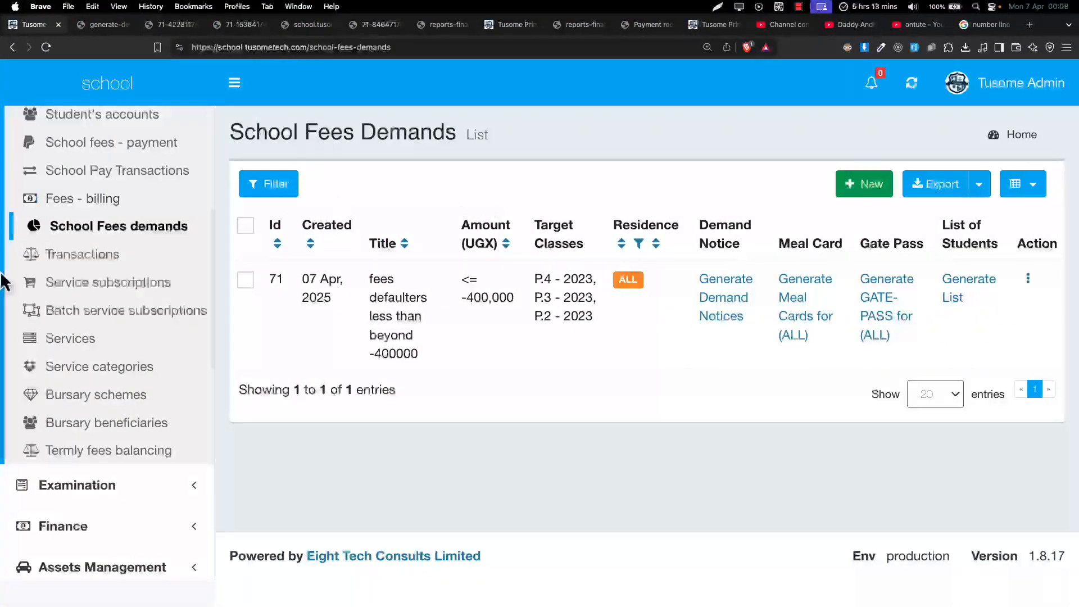
scroll(144, 309, up, 10)
scroll(148, 308, up, 3)
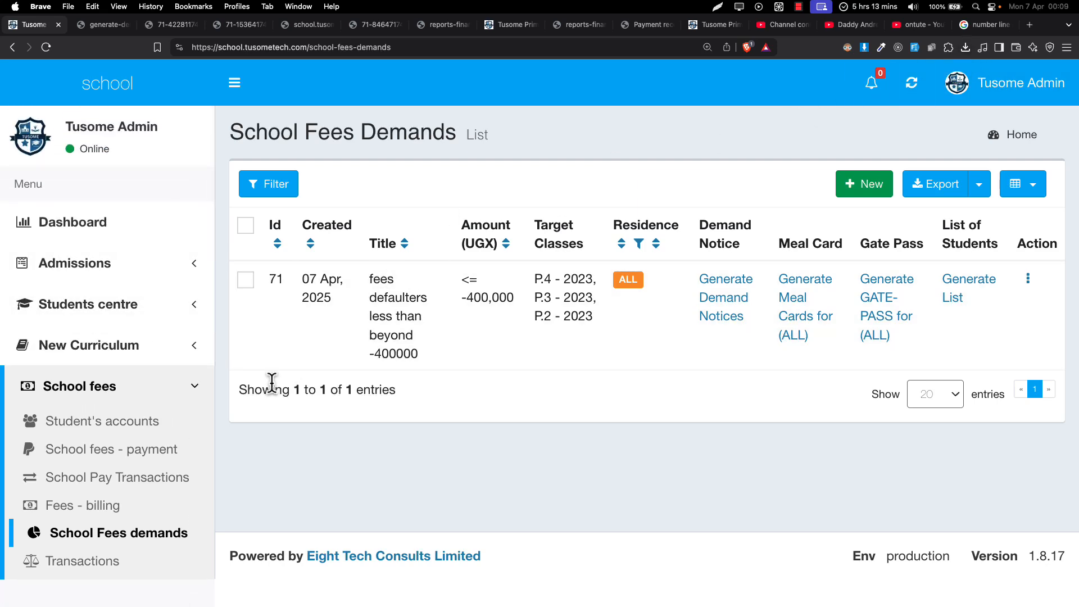
click(135, 535)
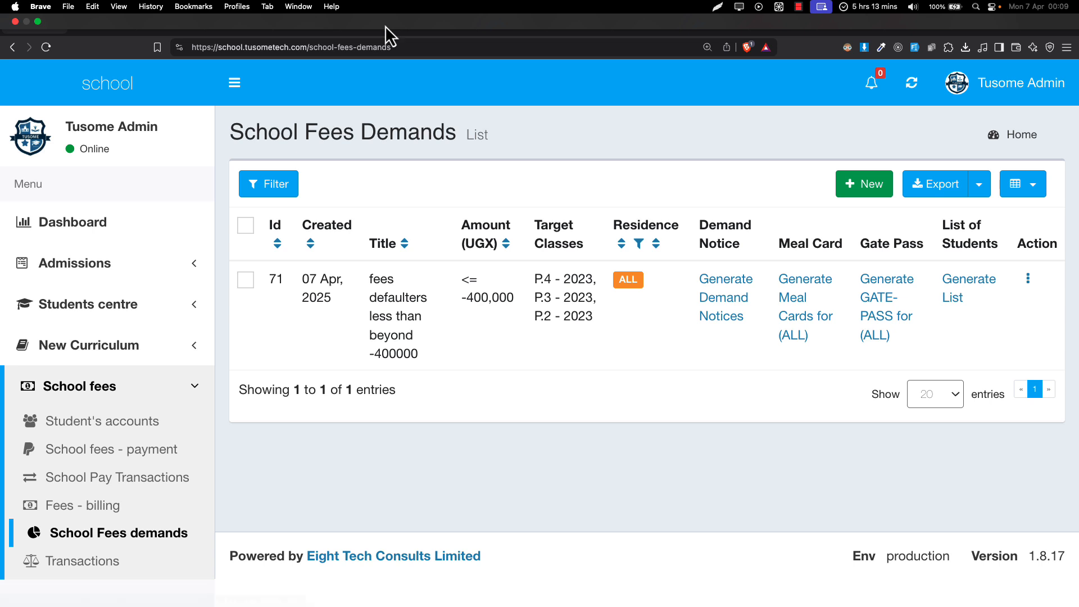
click(800, 7)
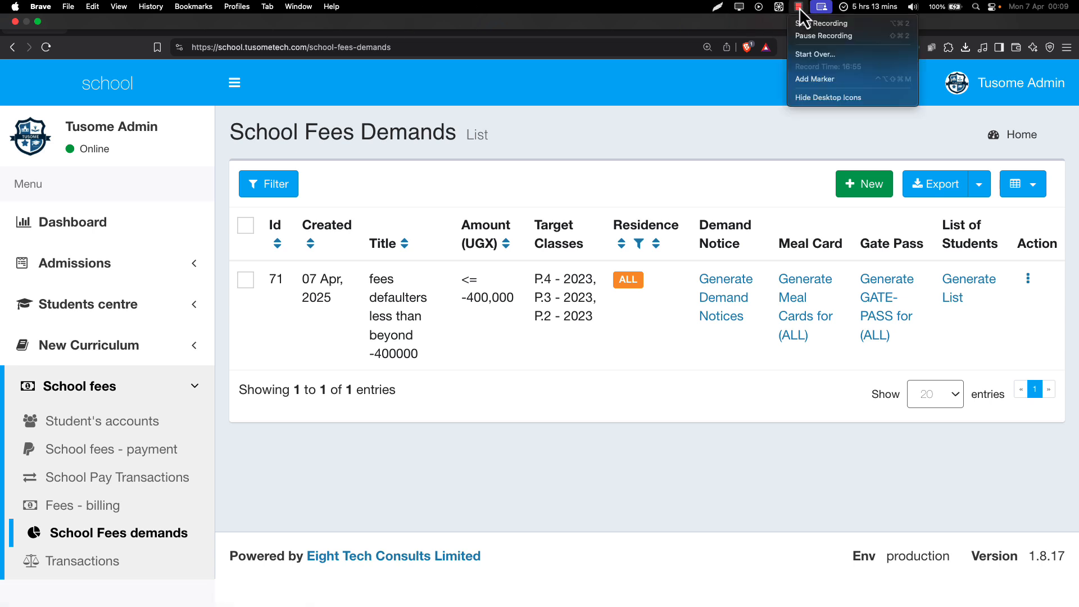